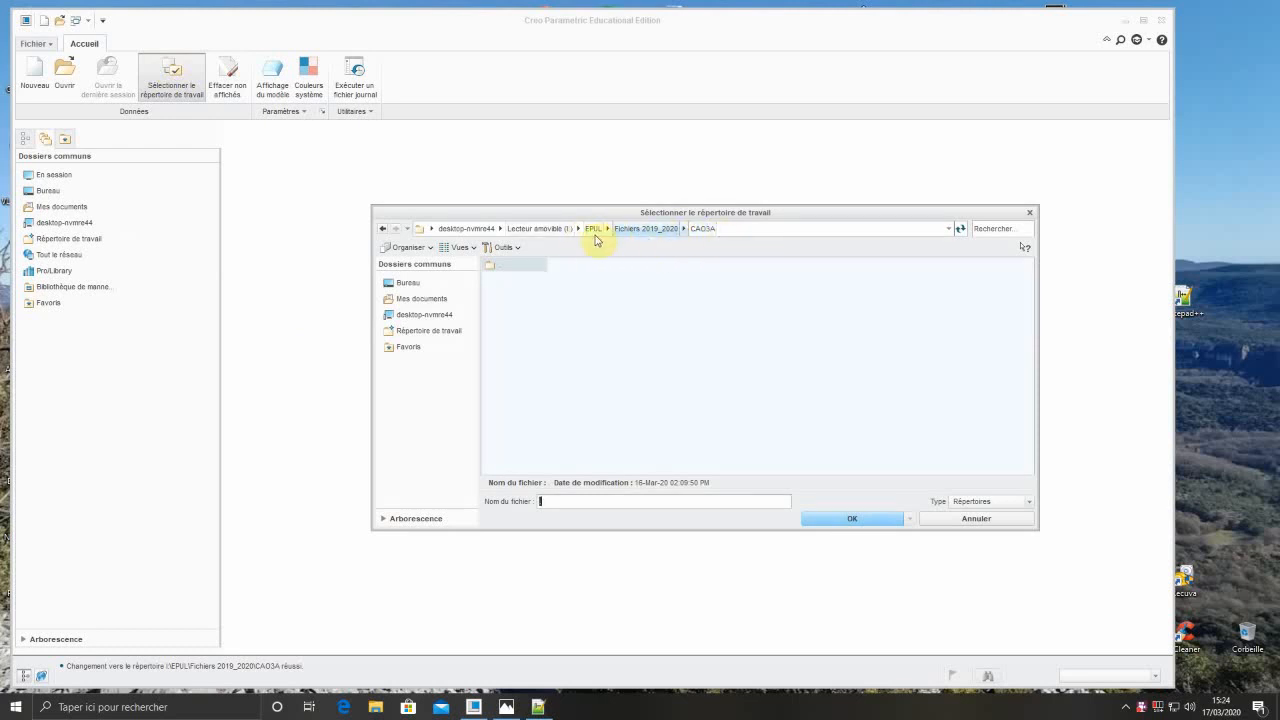
# - Confirm CAO3A as the working directory and create a design assembly named demo_asm from the start_assembly_mmks template instead of the default
pyautogui.click(876, 520)
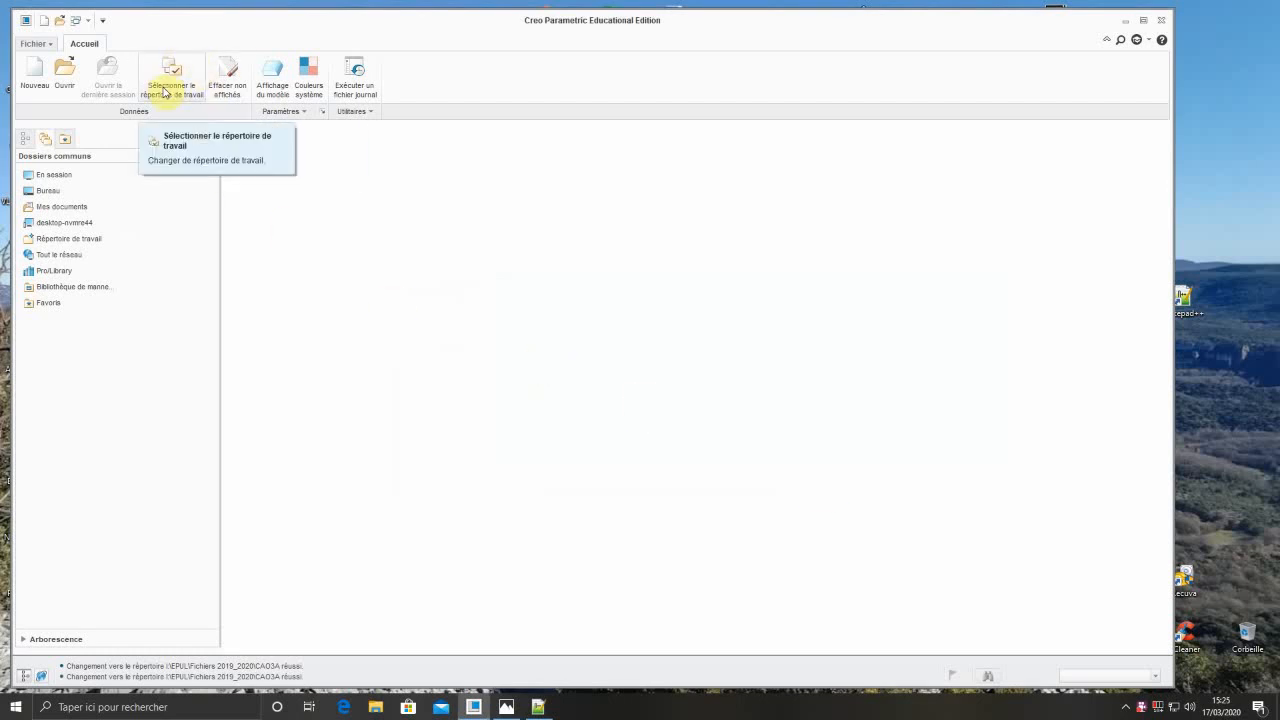
pyautogui.click(34, 72)
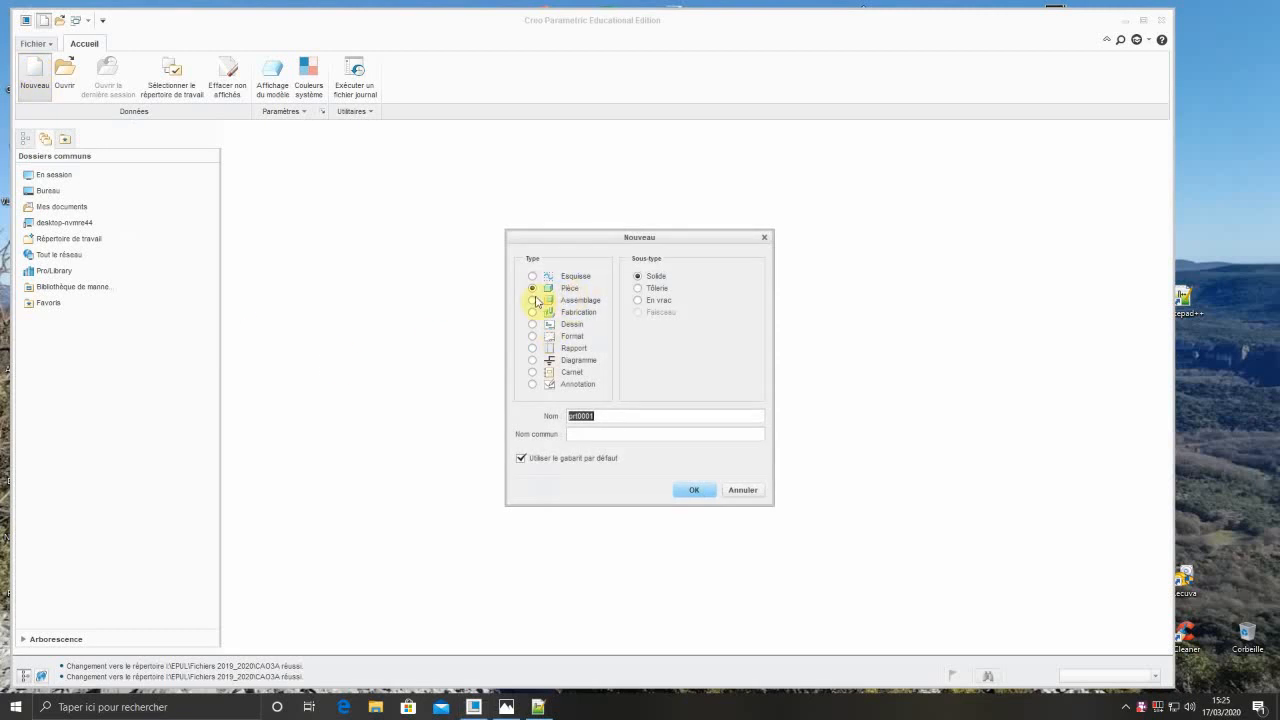
pyautogui.click(533, 301)
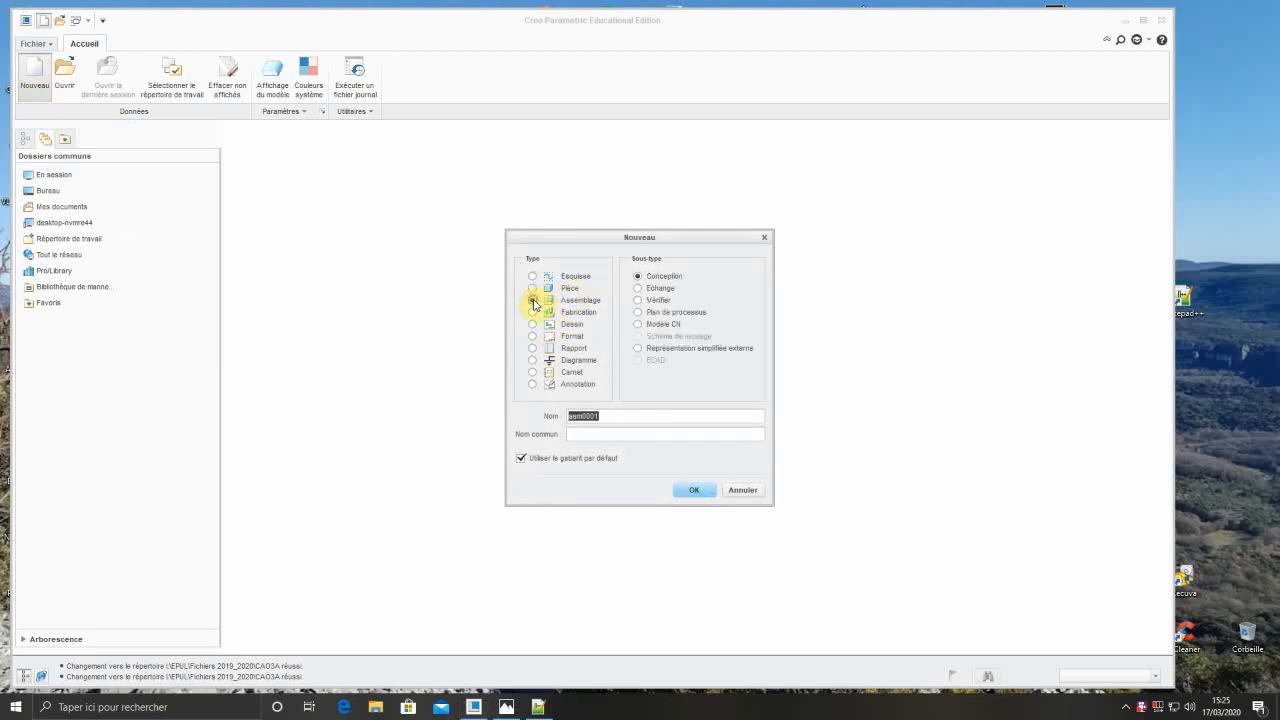
pyautogui.click(521, 459)
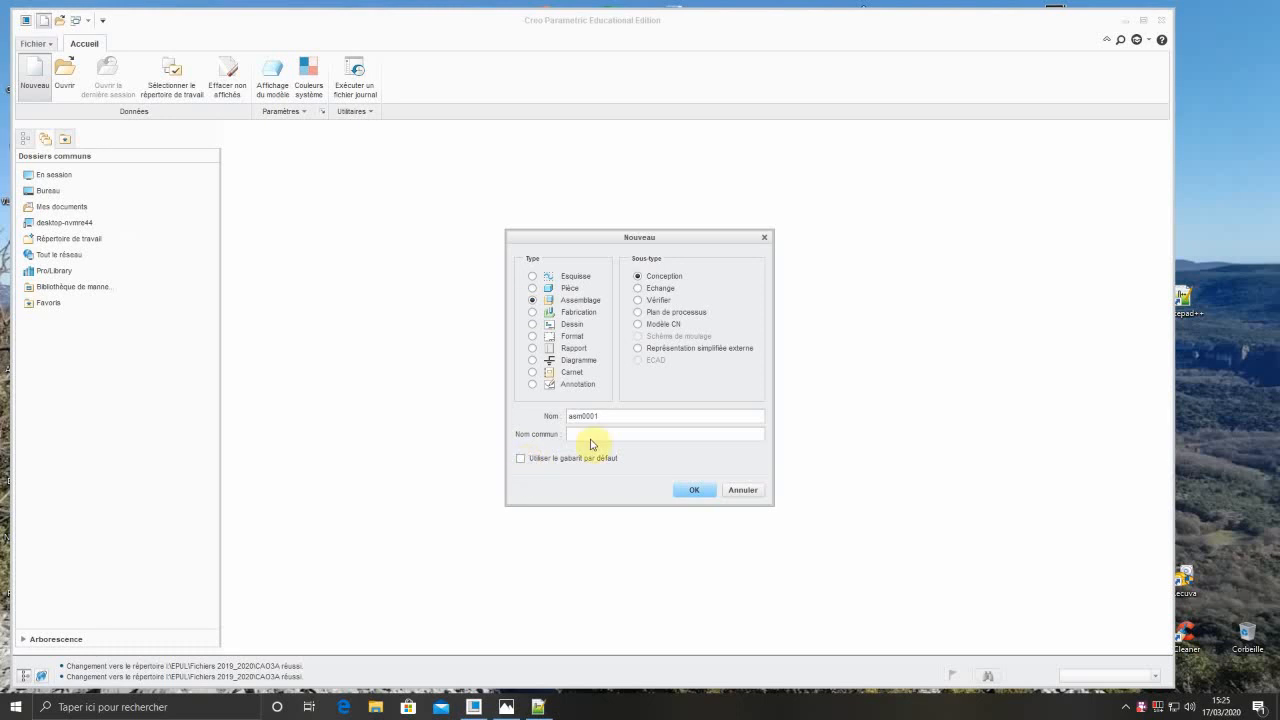
pyautogui.moveTo(608, 416); pyautogui.dragTo(560, 417)
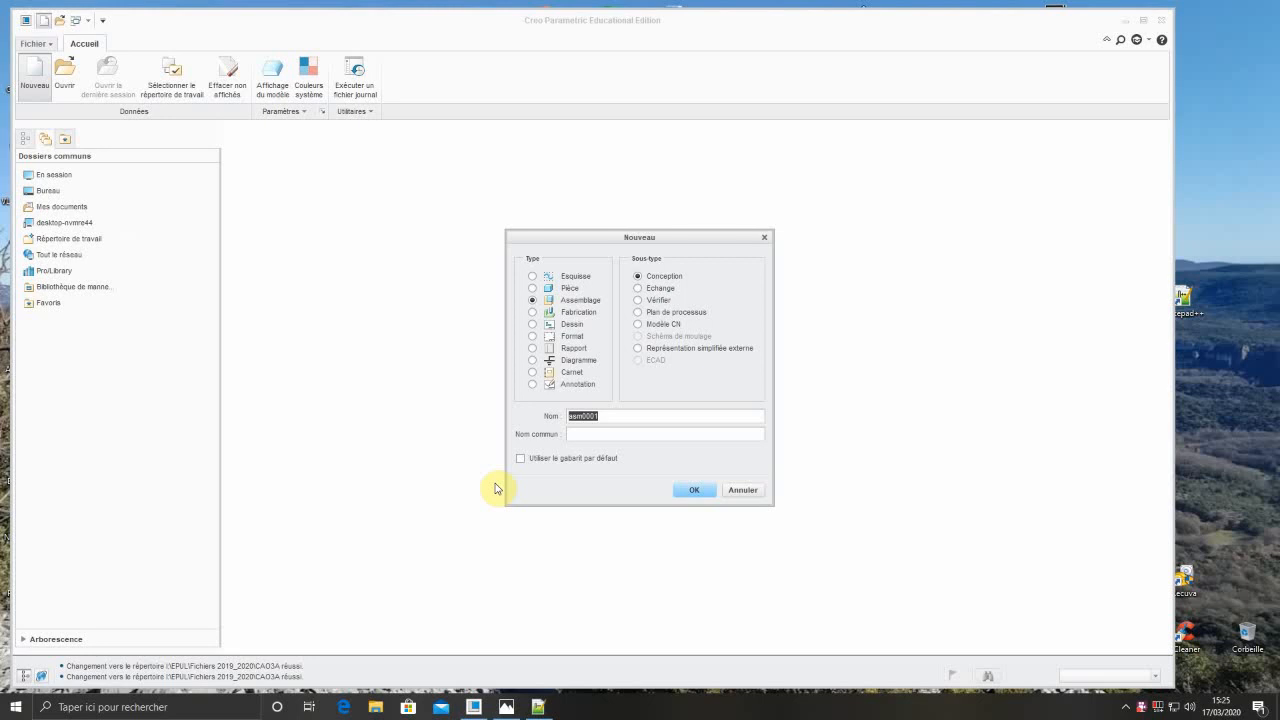
pyautogui.write('demo_asm')
pyautogui.click(703, 494)
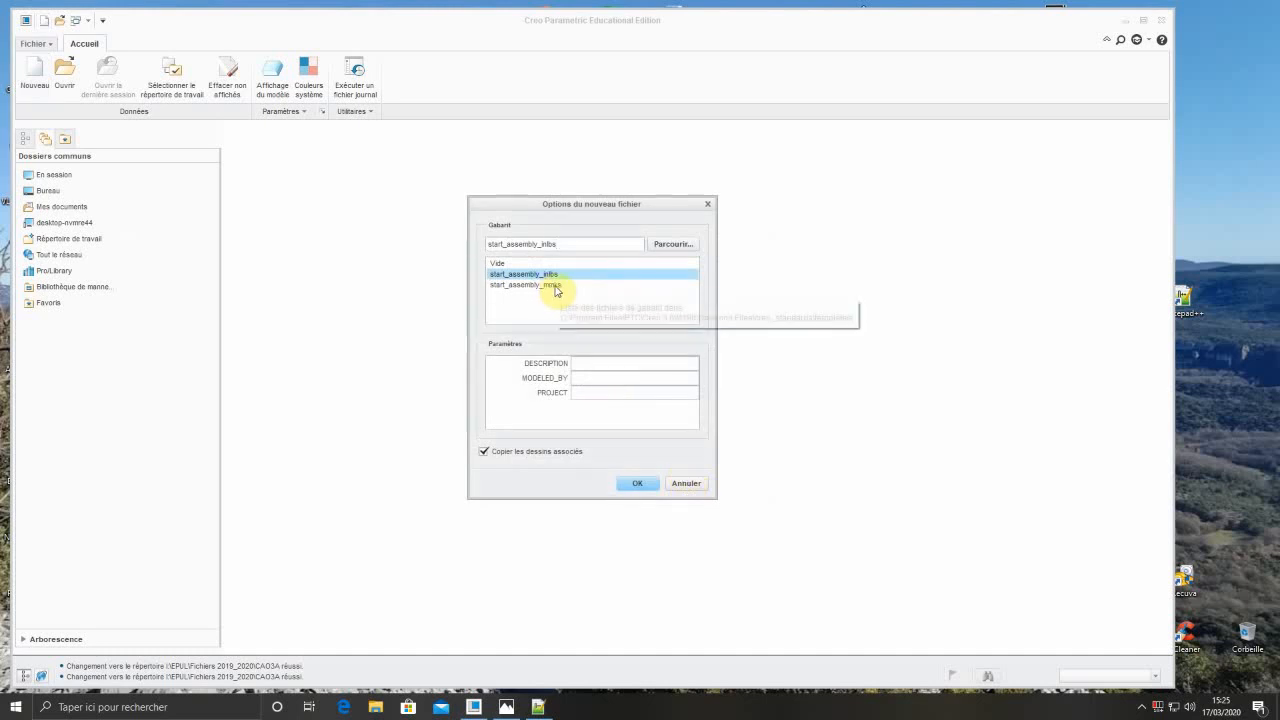
pyautogui.click(556, 286)
pyautogui.click(636, 485)
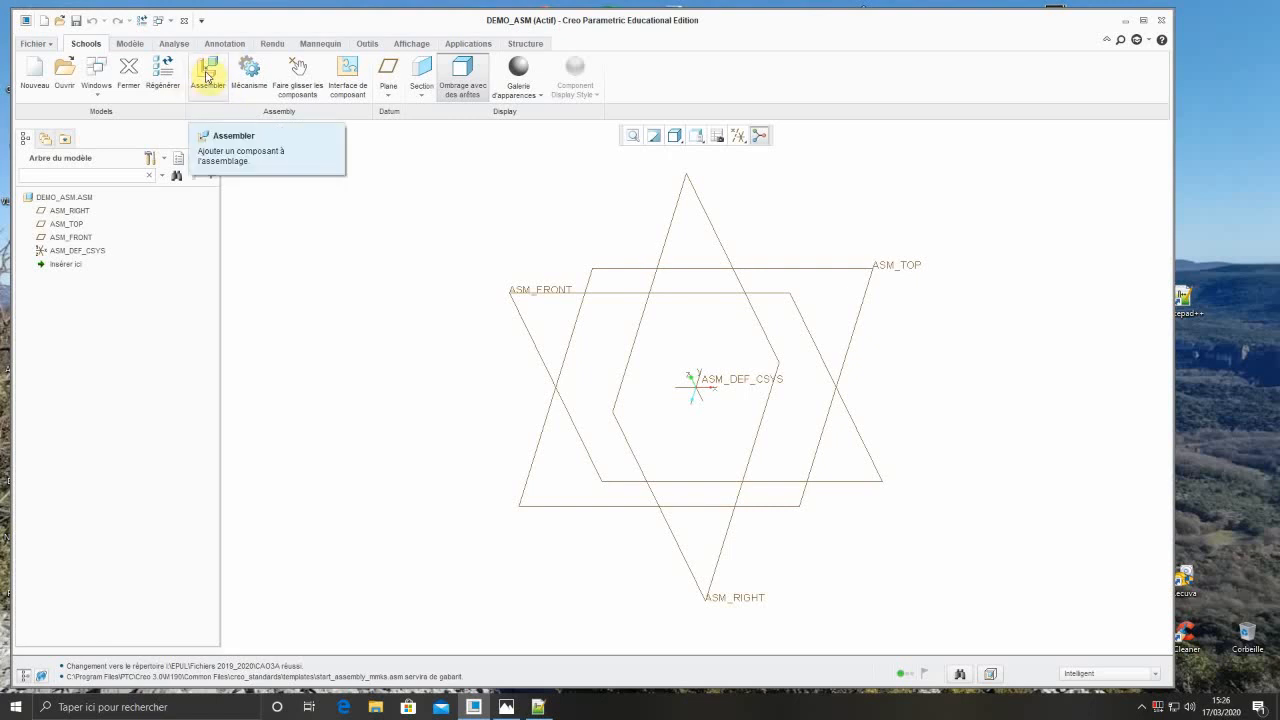
# - Preview the part j3.prt, insert it into the assembly and drop it freely near the assembly datum planes
pyautogui.click(206, 77)
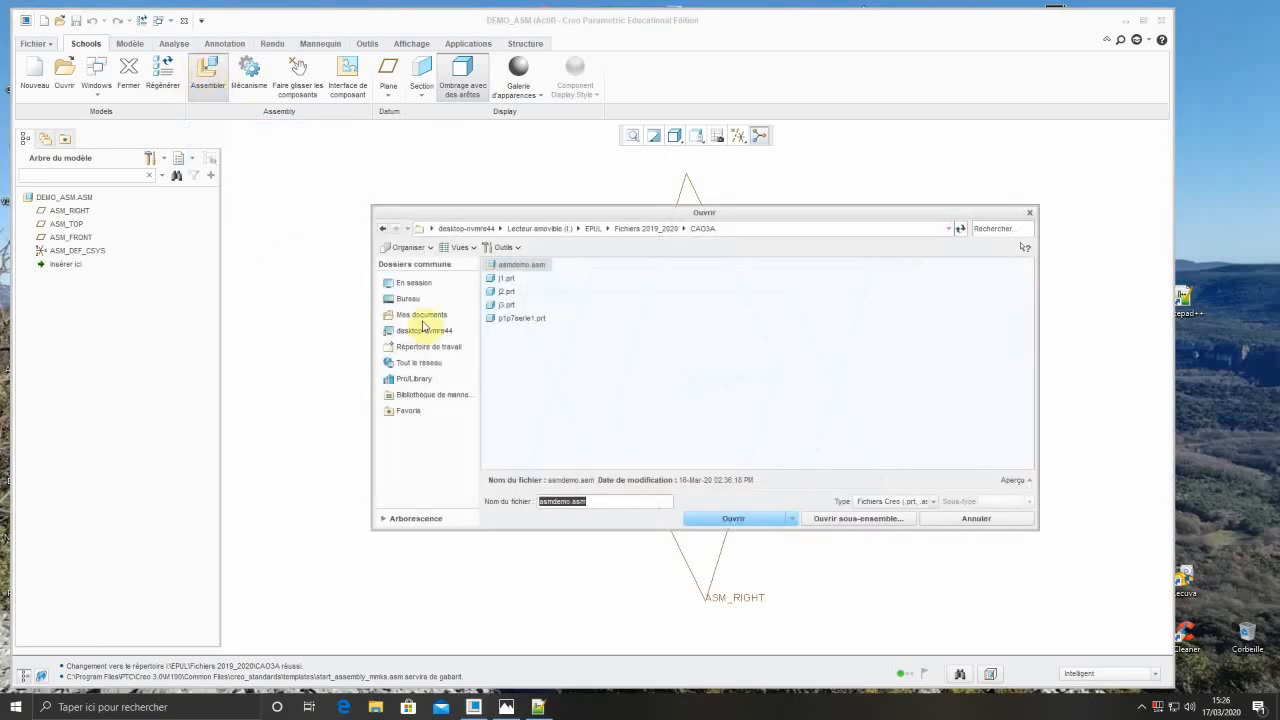
pyautogui.click(504, 306)
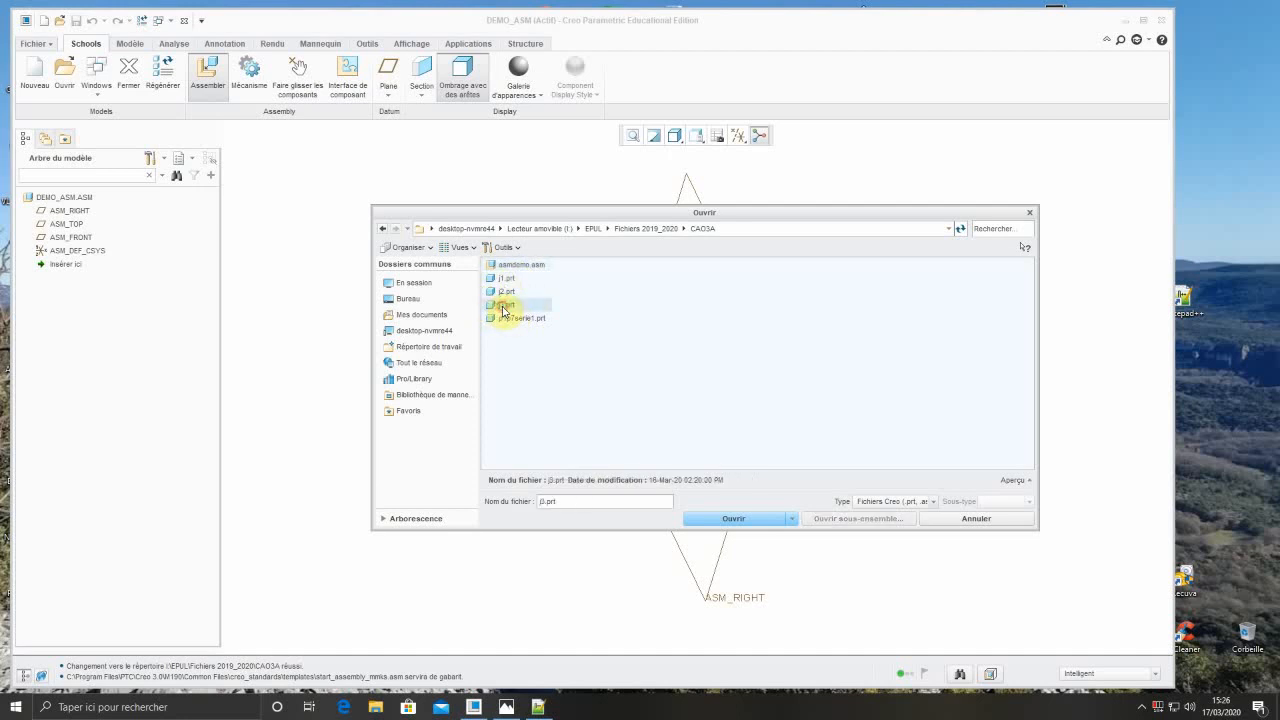
pyautogui.click(1018, 482)
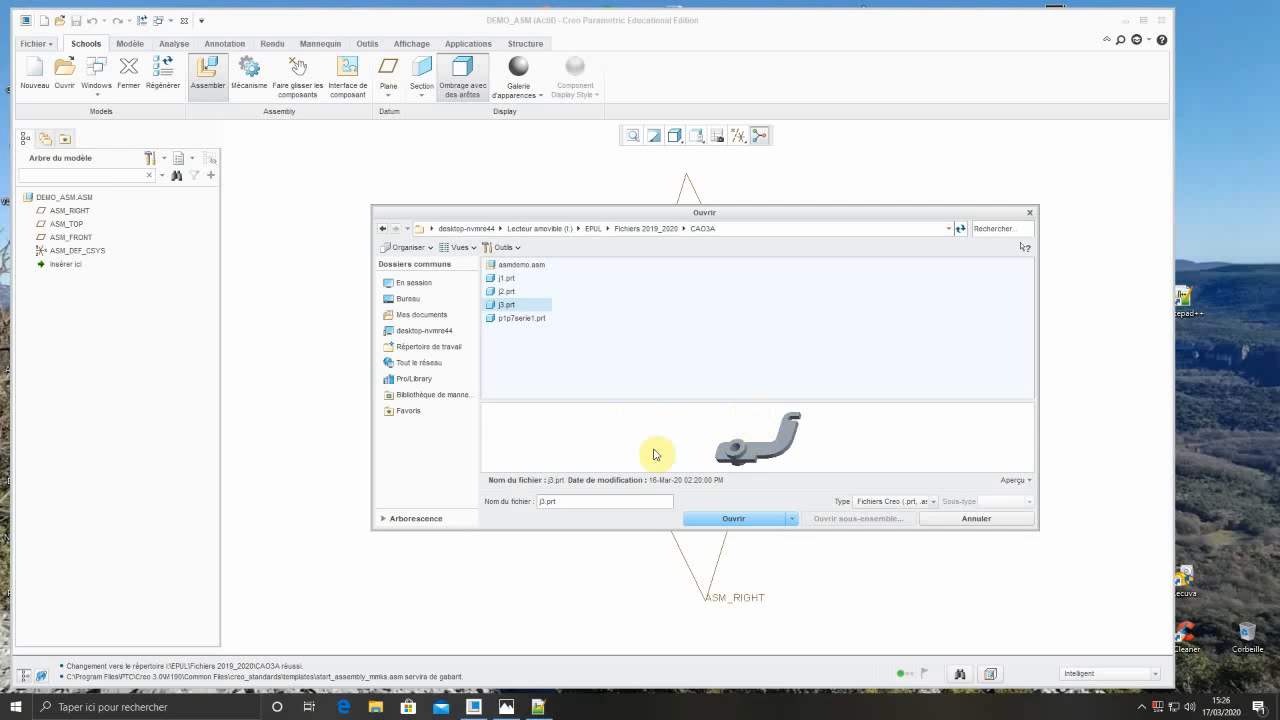
pyautogui.click(745, 520)
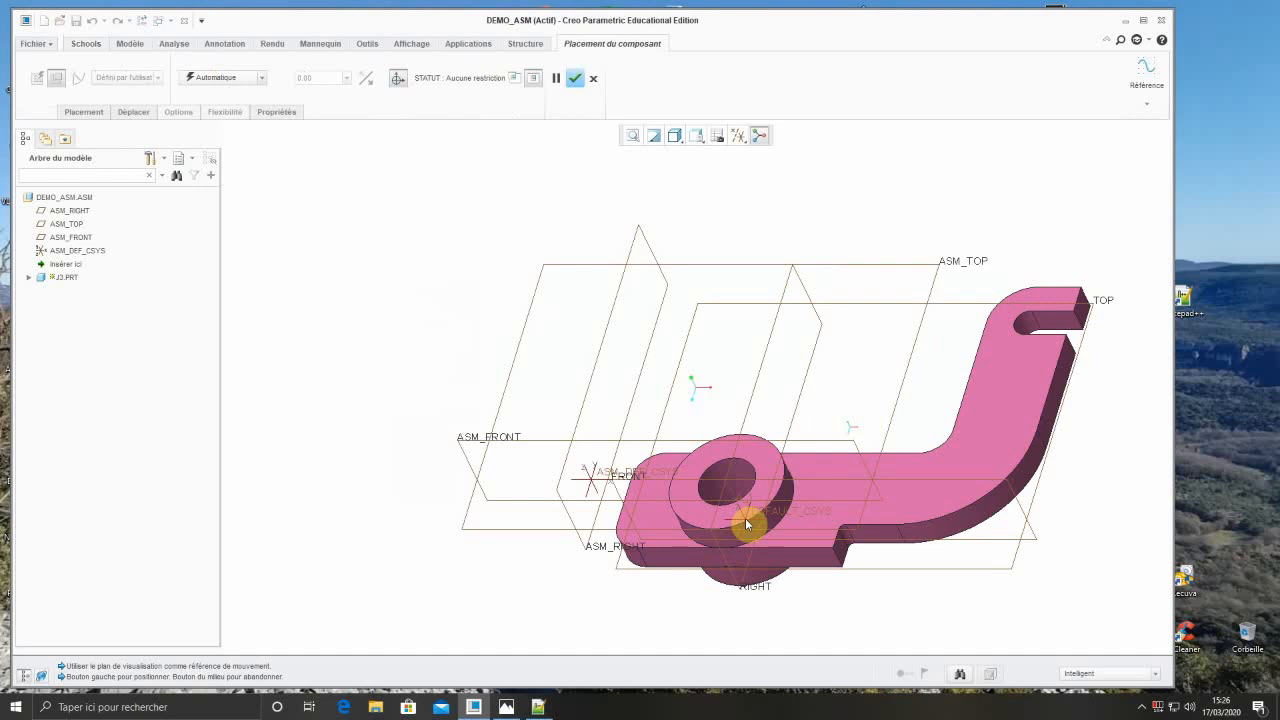
pyautogui.click(410, 364)
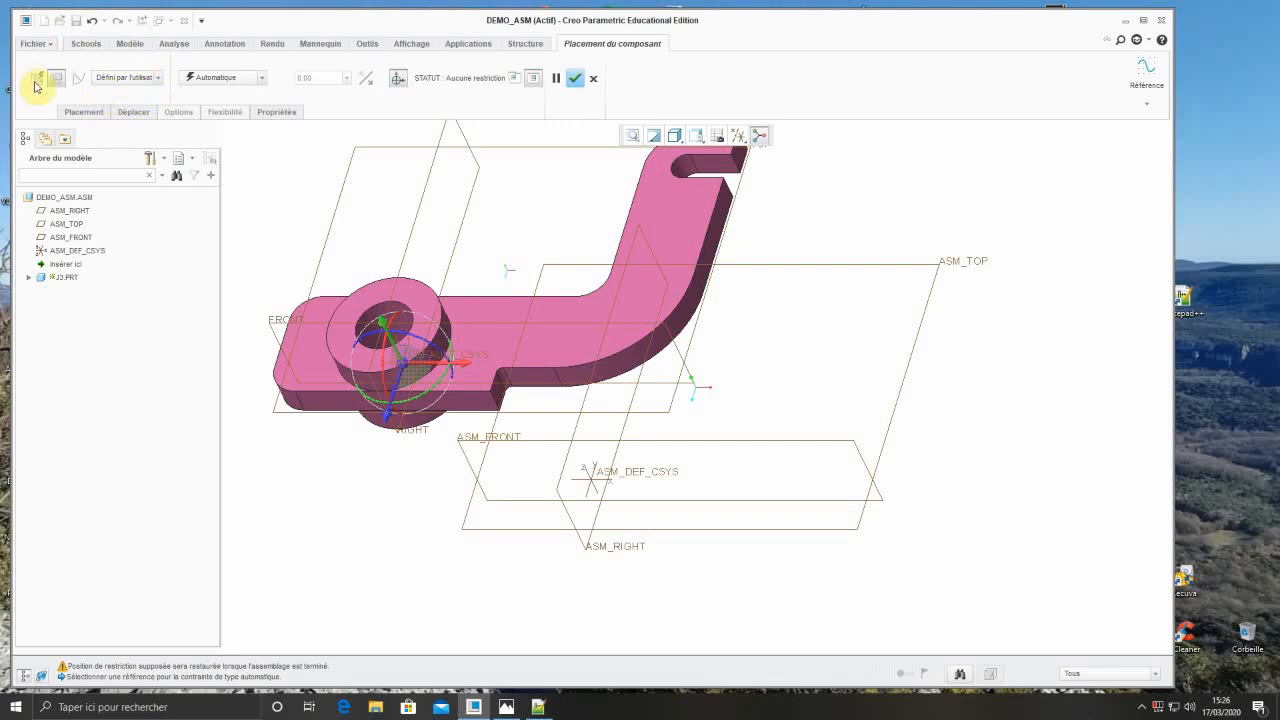
# - Constrain J3 with the Valeur par défaut restriction type and accept its placement
pyautogui.click(85, 112)
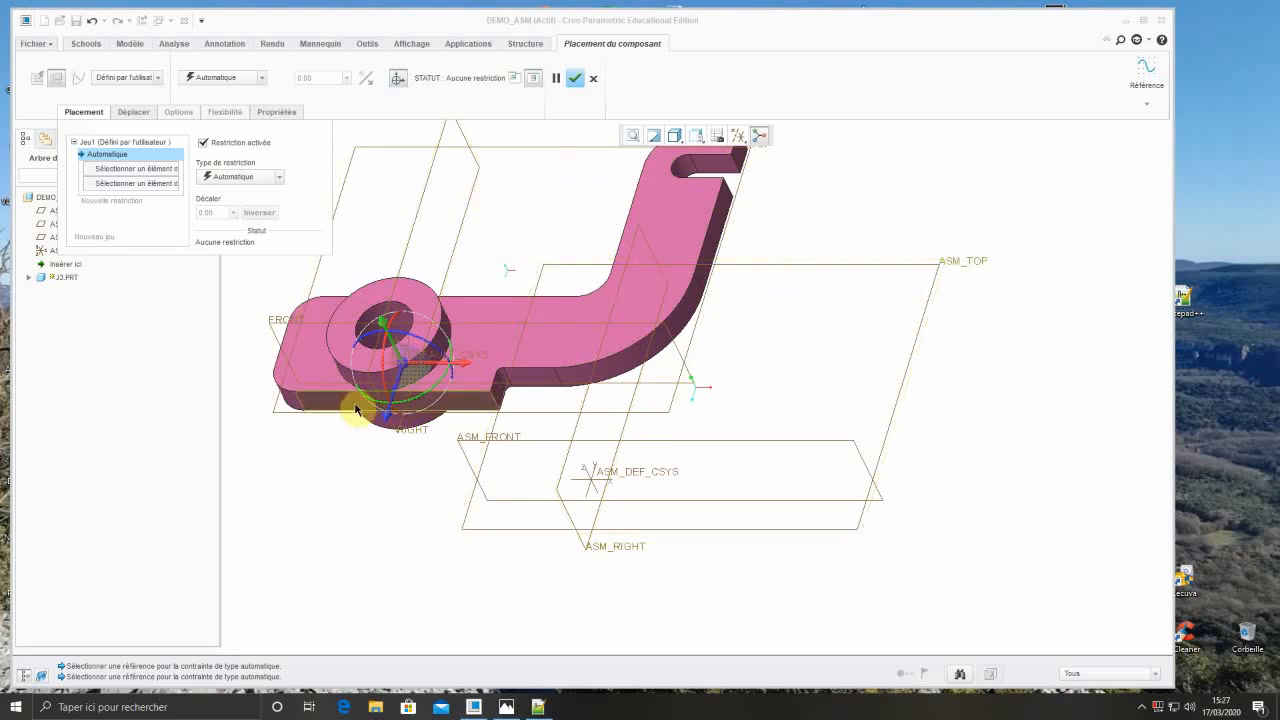
pyautogui.click(280, 178)
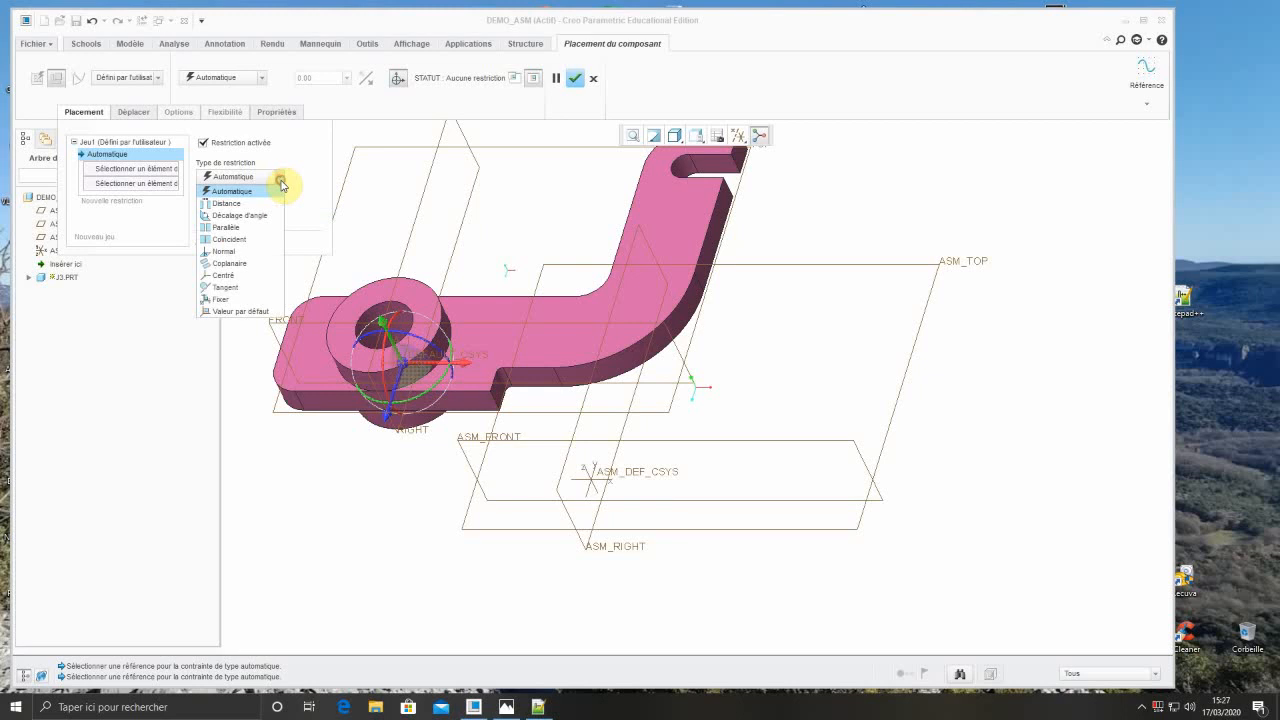
pyautogui.click(281, 184)
pyautogui.click(283, 183)
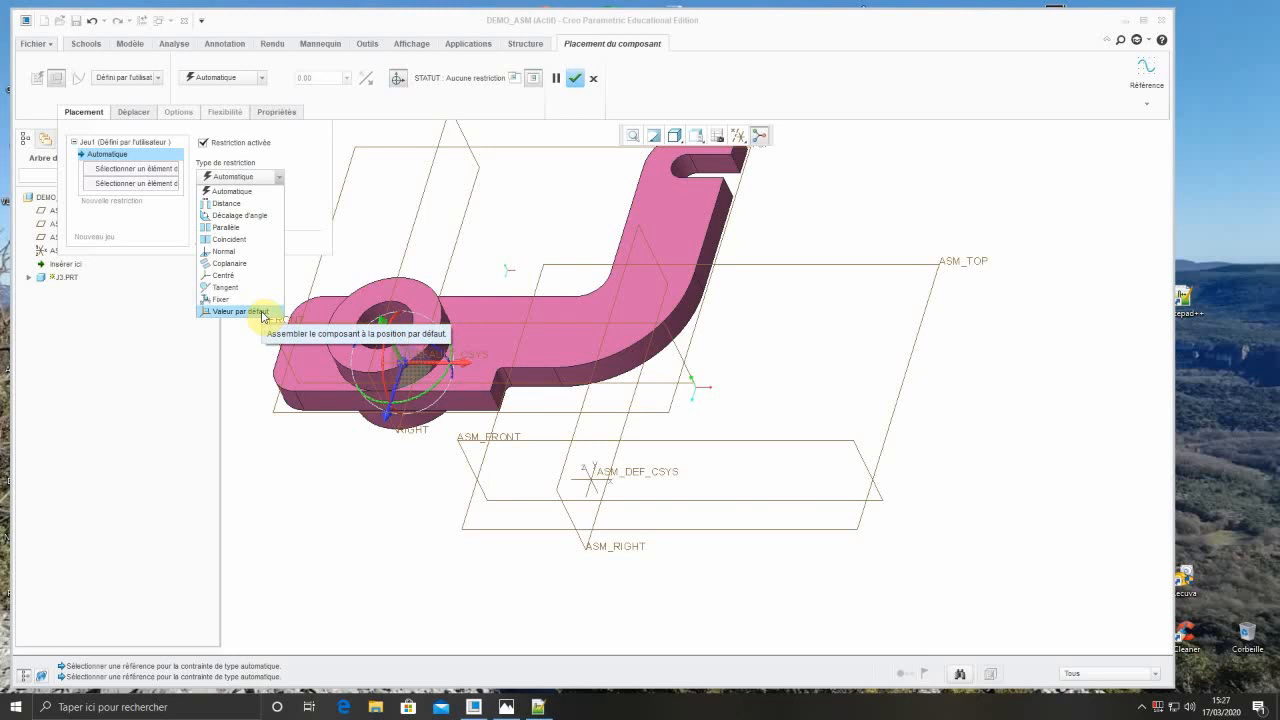
pyautogui.click(240, 311)
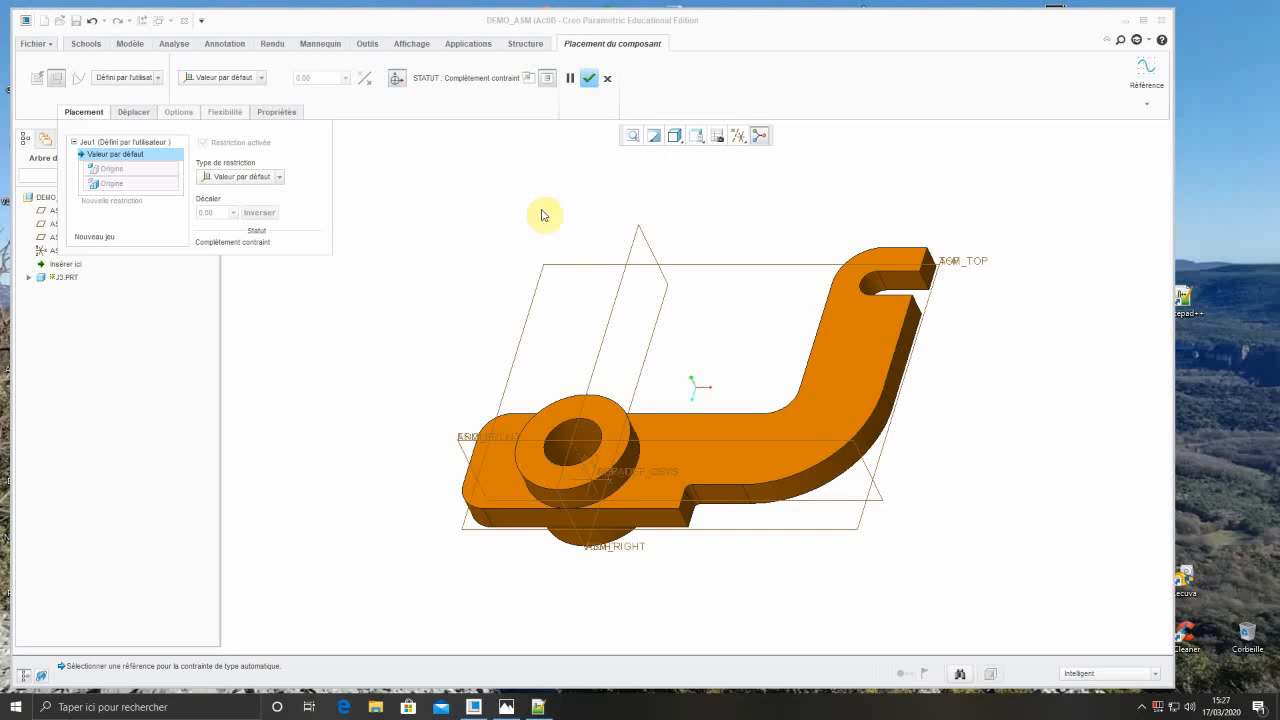
pyautogui.moveTo(240, 249)
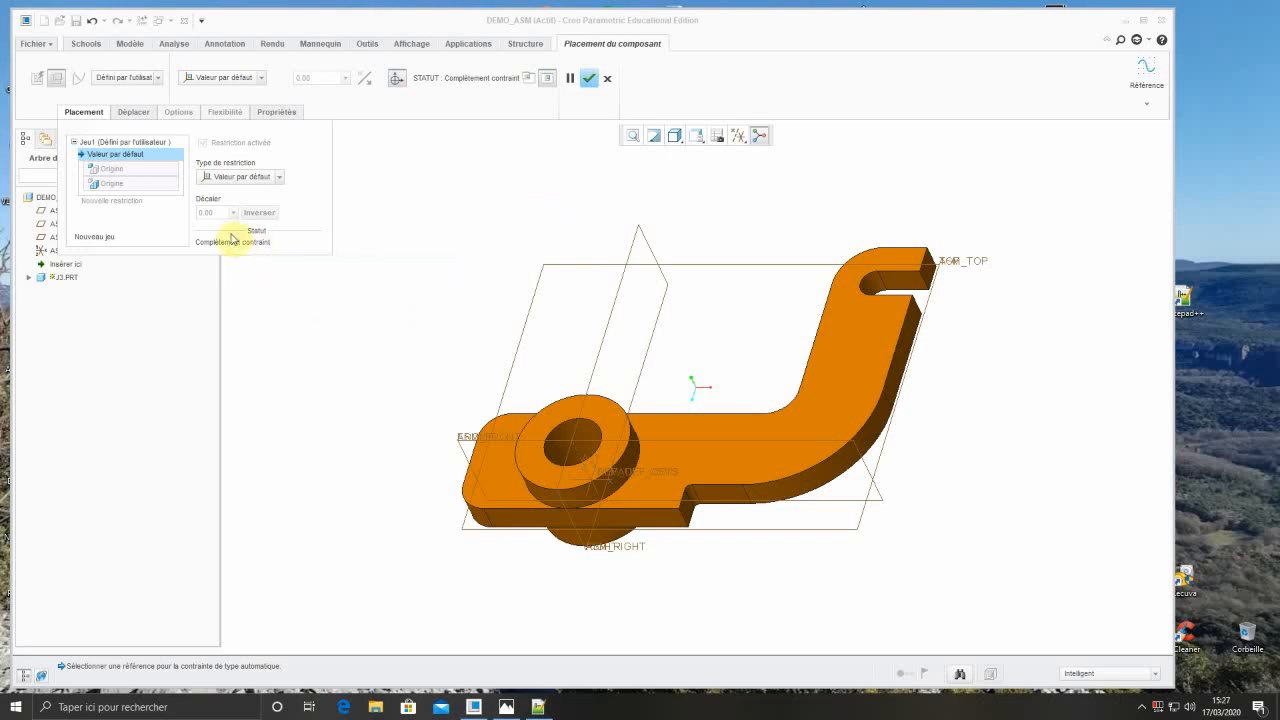
pyautogui.click(591, 79)
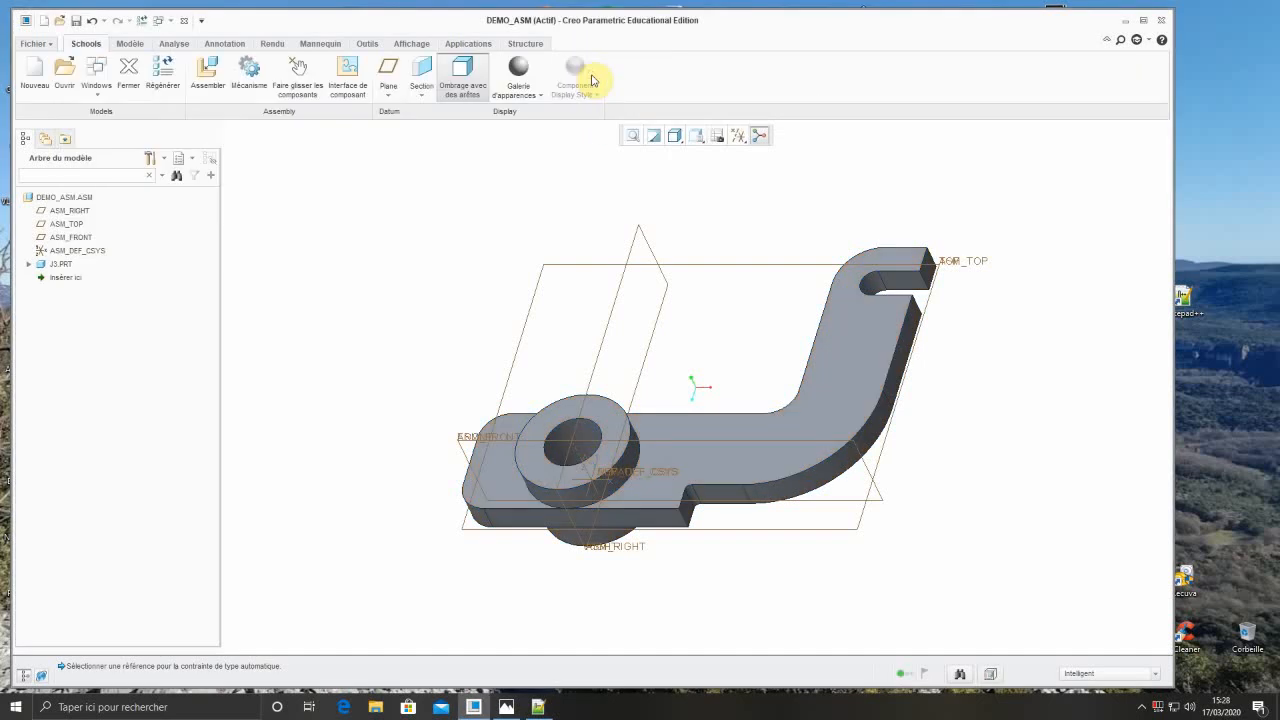
# - Insert the part j1.prt into the assembly and drop it freely beside the J3 lever's boss
pyautogui.click(207, 75)
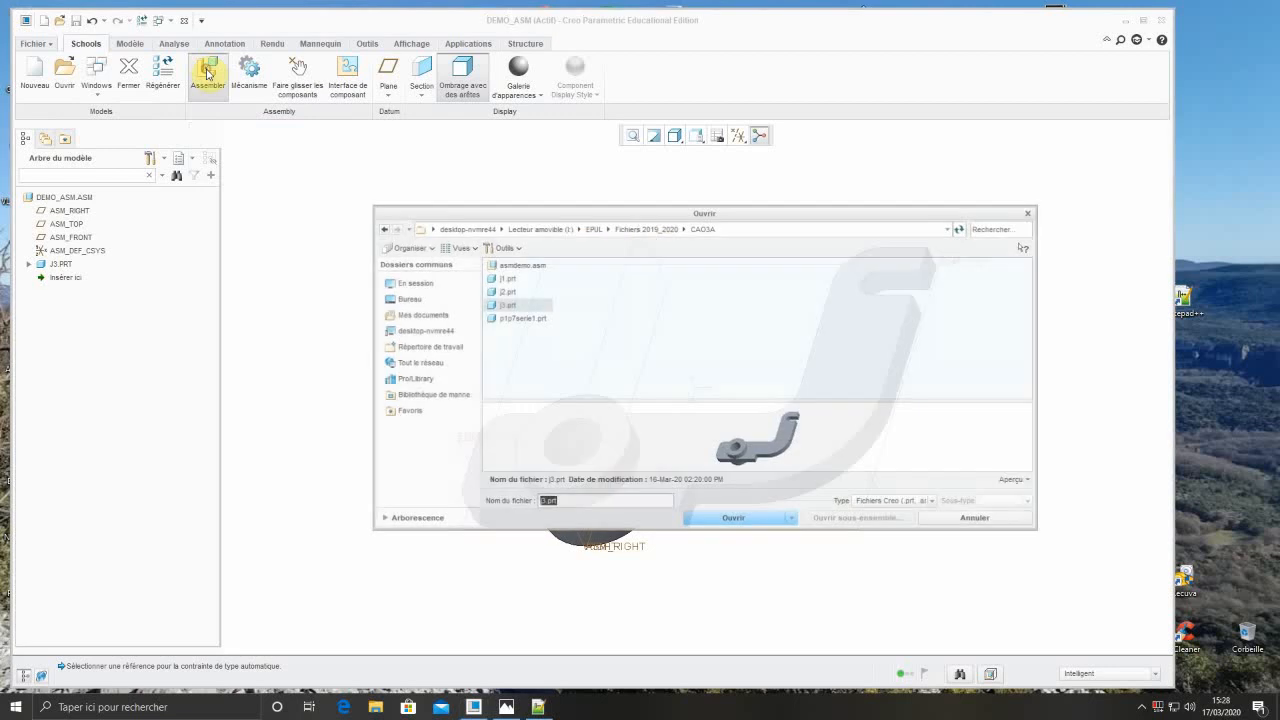
pyautogui.click(508, 280)
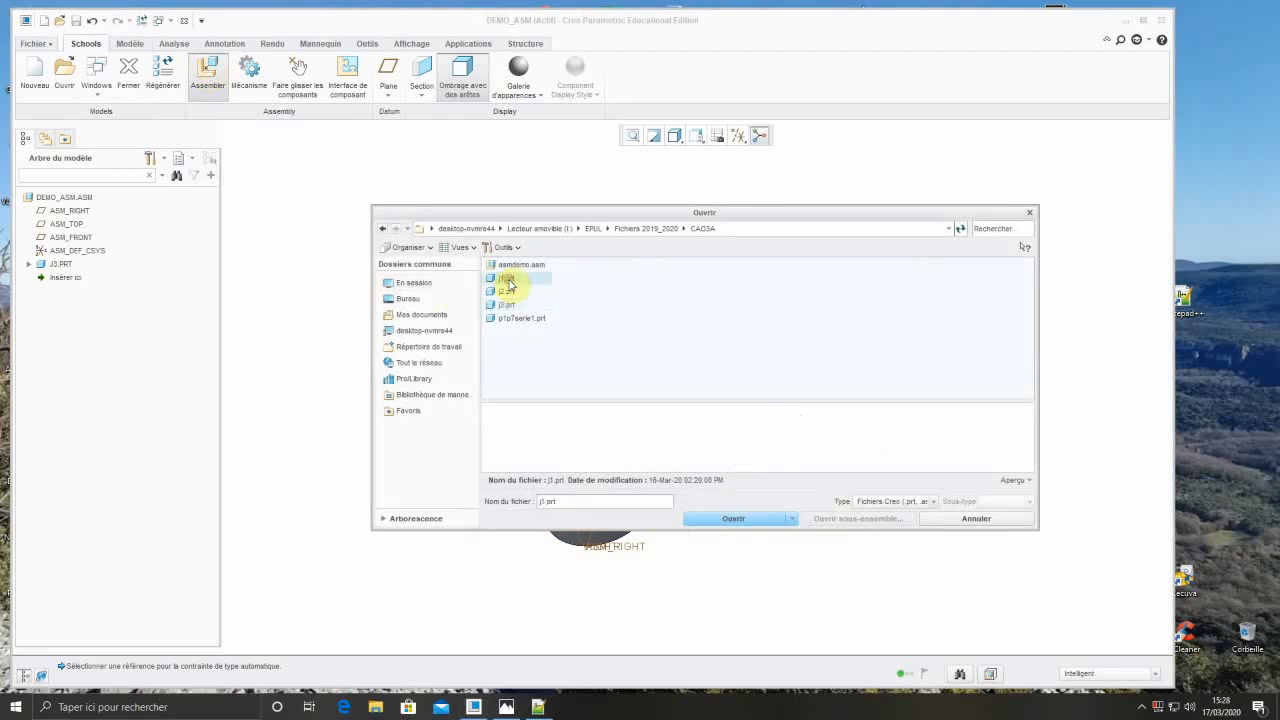
pyautogui.click(752, 518)
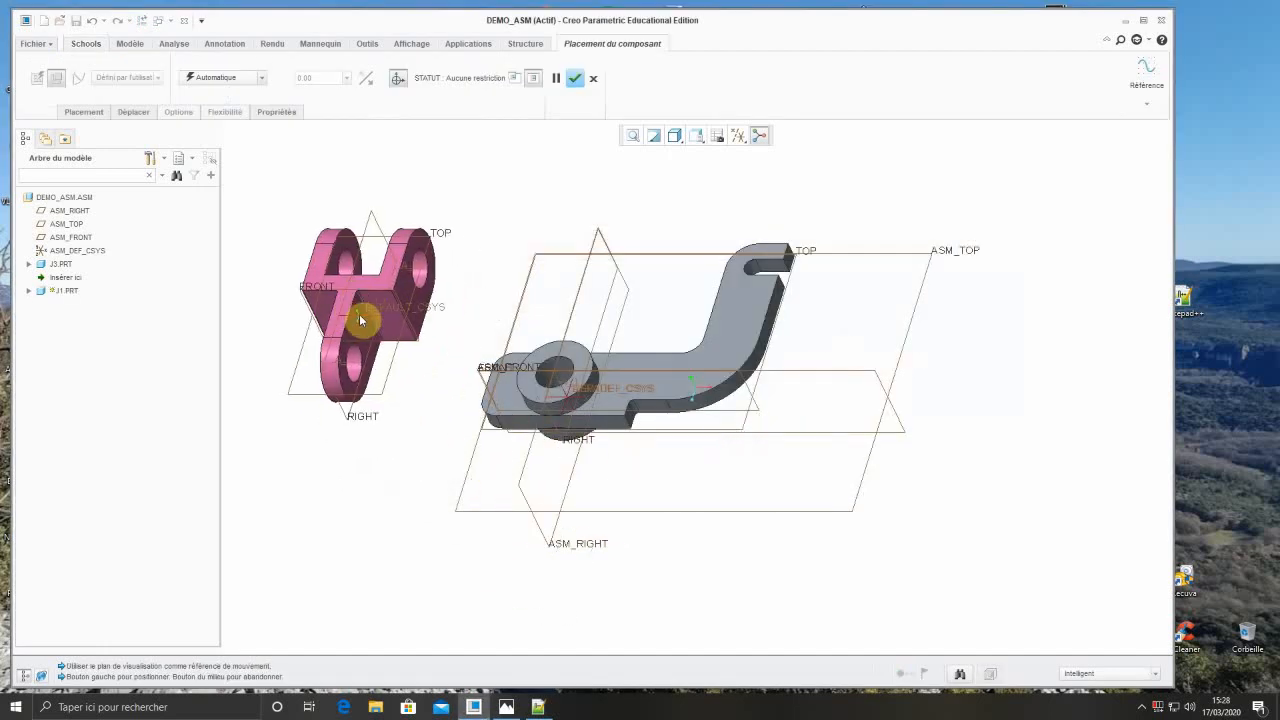
pyautogui.click(362, 320)
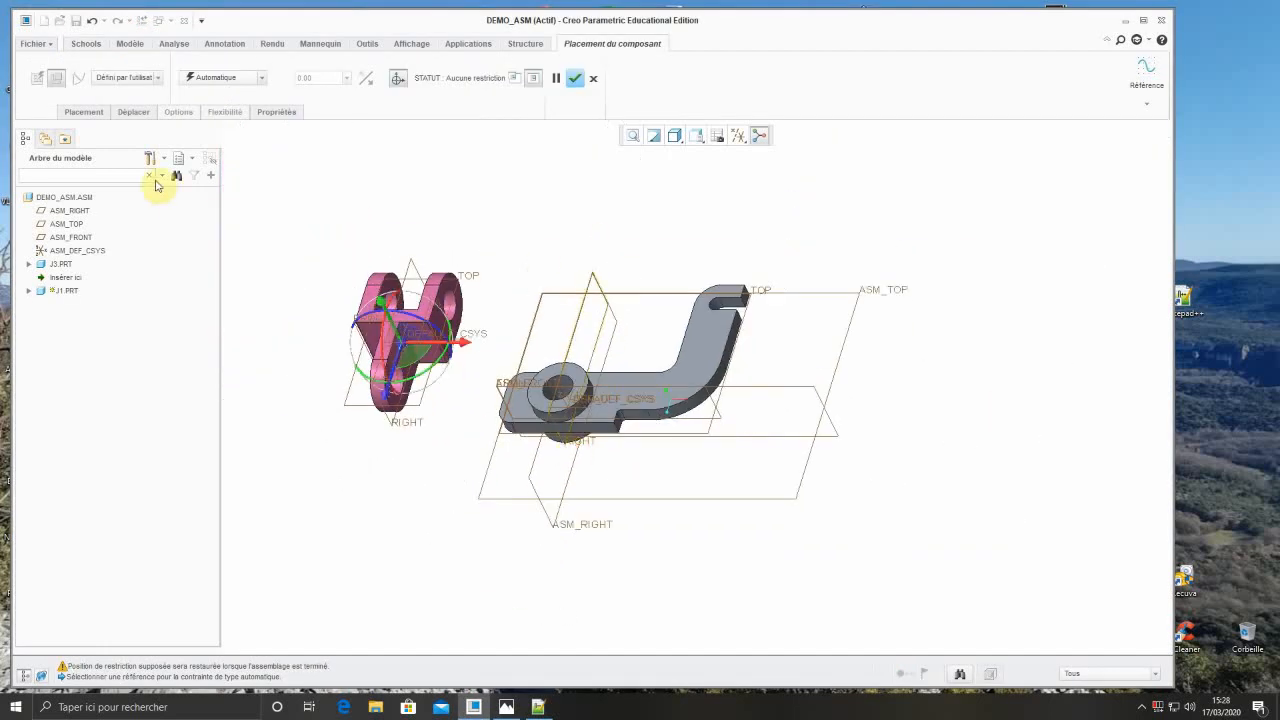
# - Constrain hole axis A_2 of J1 to boss axis A_1 of J3 with the Coïncident restriction type
pyautogui.click(88, 112)
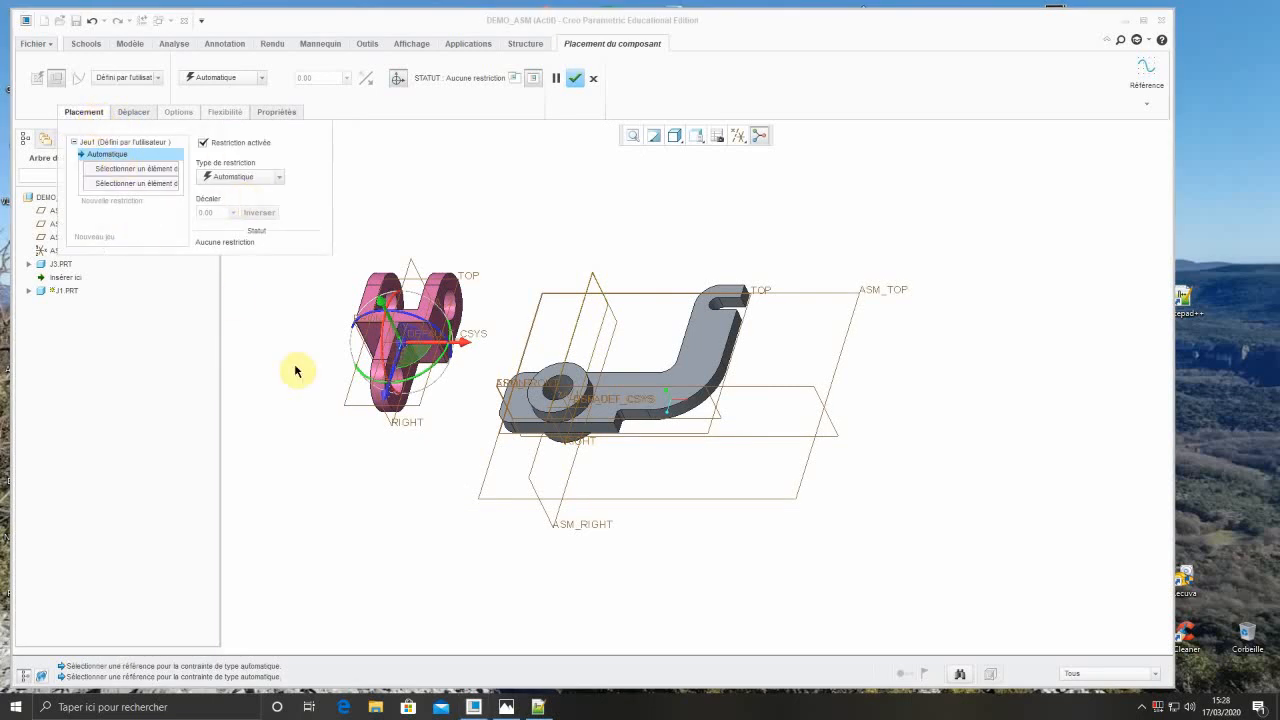
pyautogui.scroll(4, 386, 266)
pyautogui.scroll(2, 425, 290)
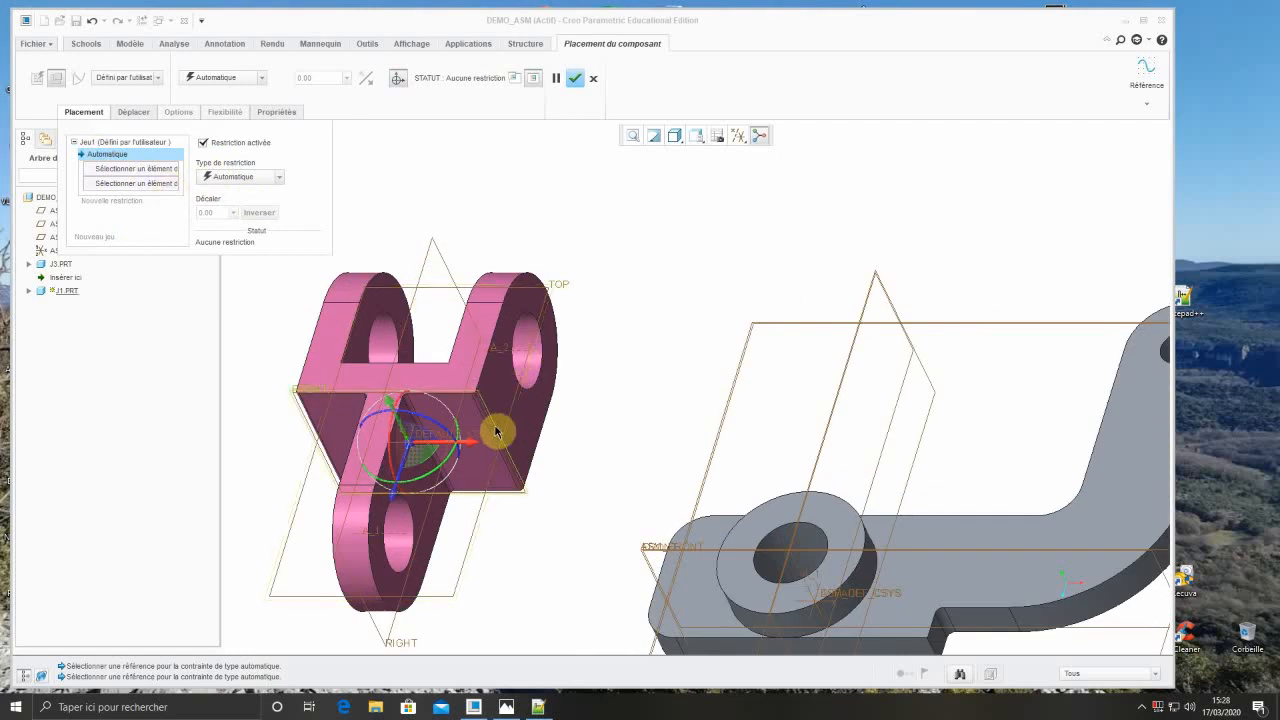
pyautogui.scroll(2, 531, 357)
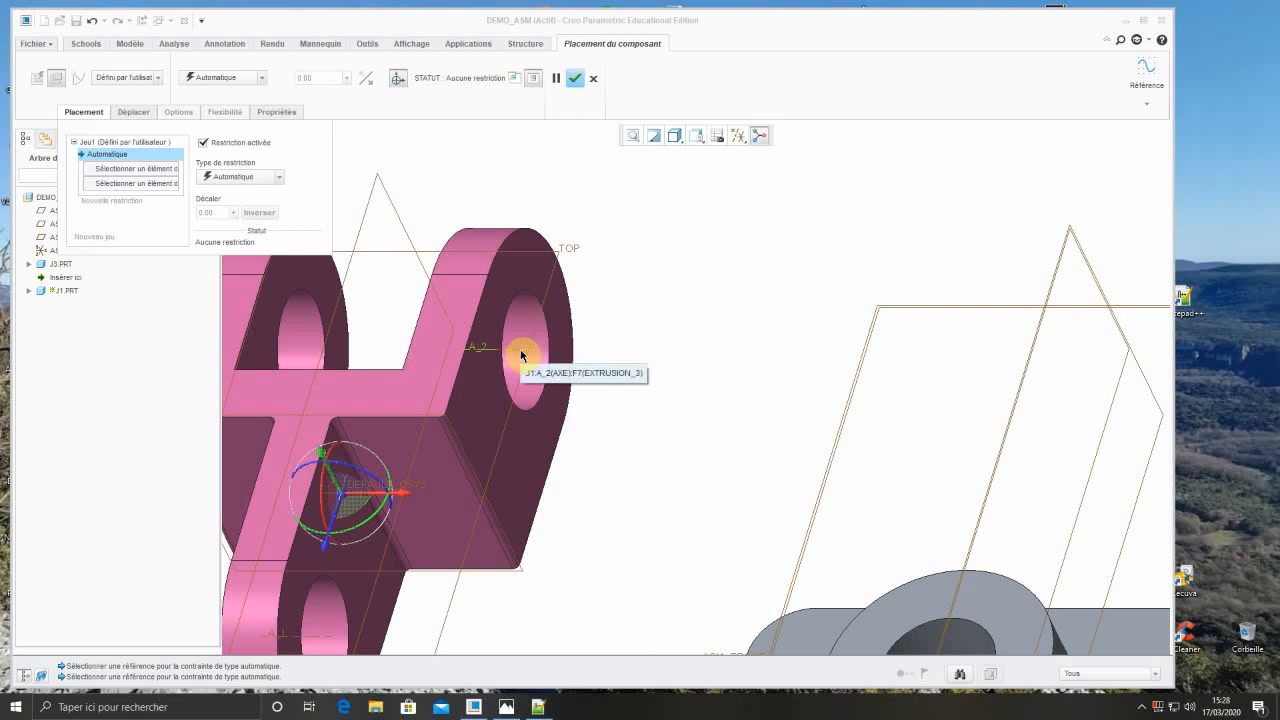
pyautogui.click(521, 355)
pyautogui.scroll(-5, 610, 393)
pyautogui.scroll(4, 692, 458)
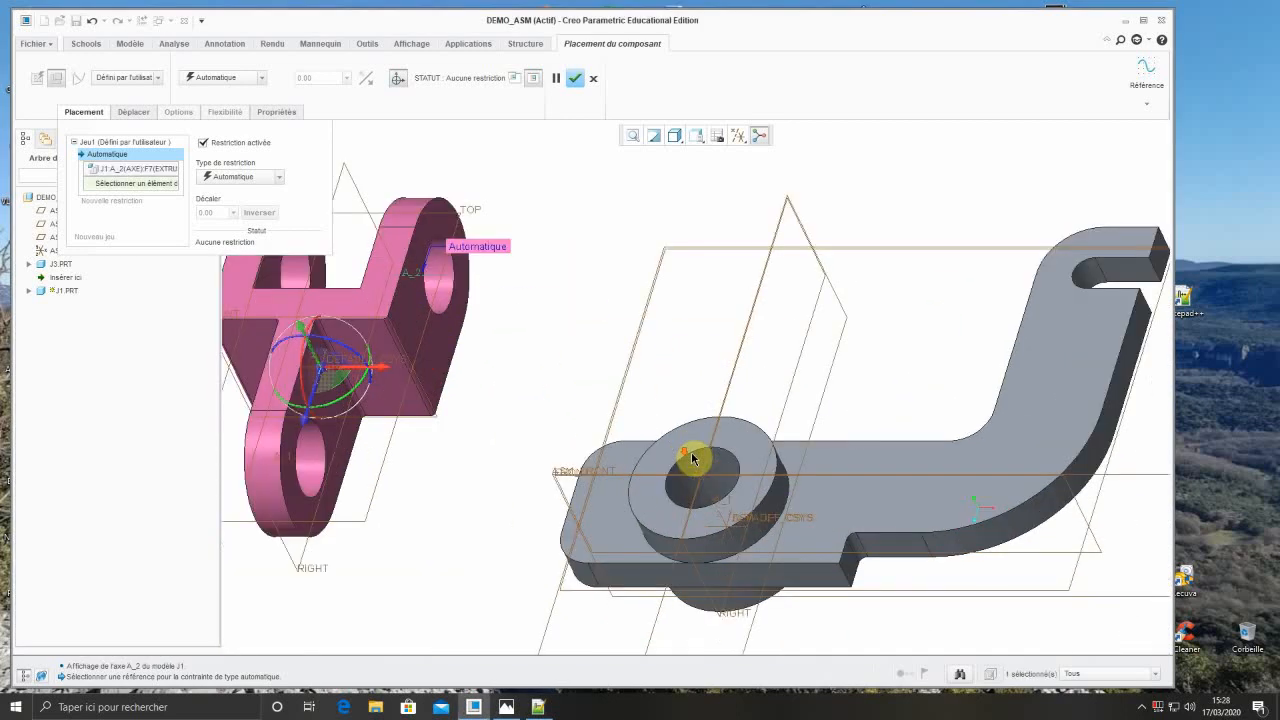
pyautogui.scroll(-2, 693, 458)
pyautogui.scroll(3, 692, 458)
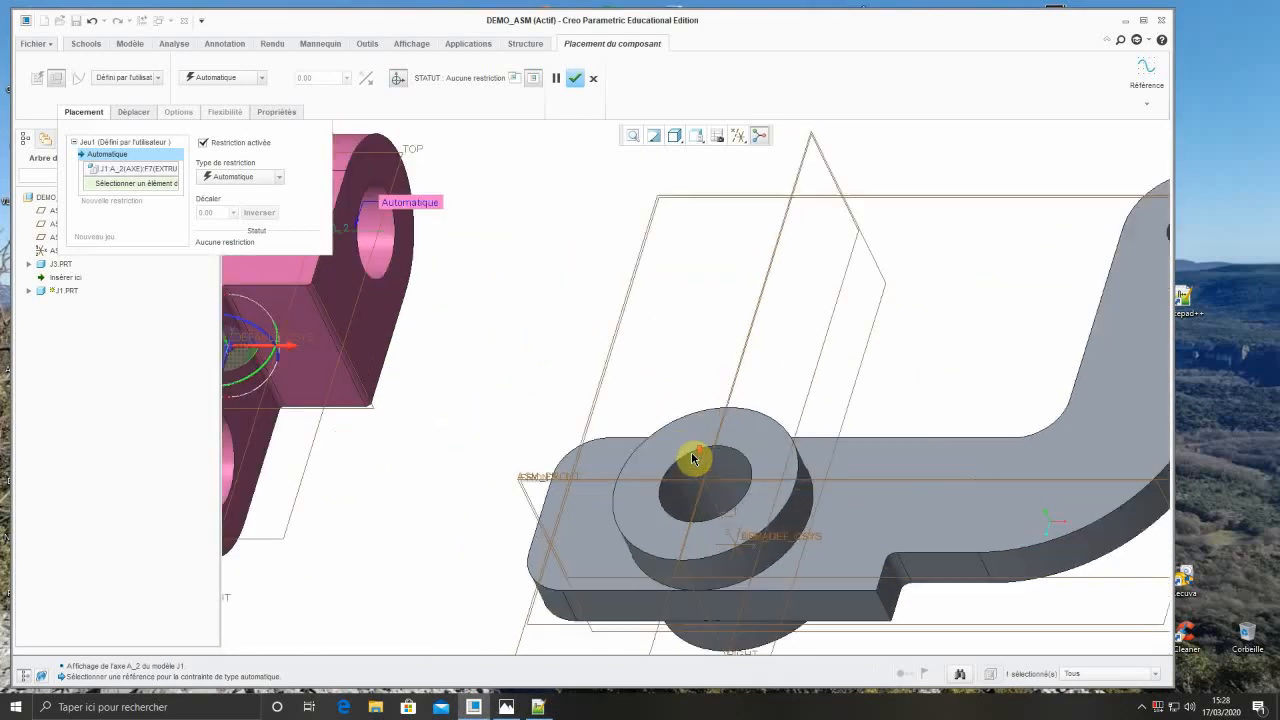
pyautogui.click(715, 511)
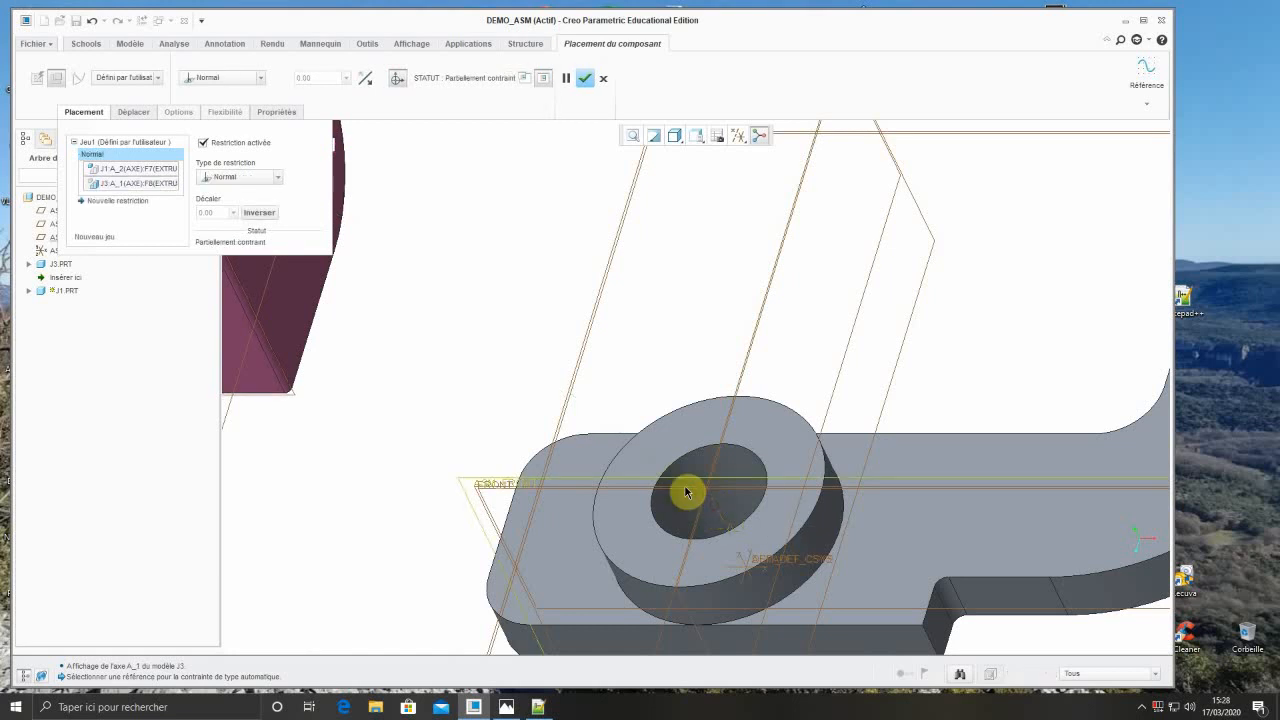
pyautogui.scroll(-3, 537, 252)
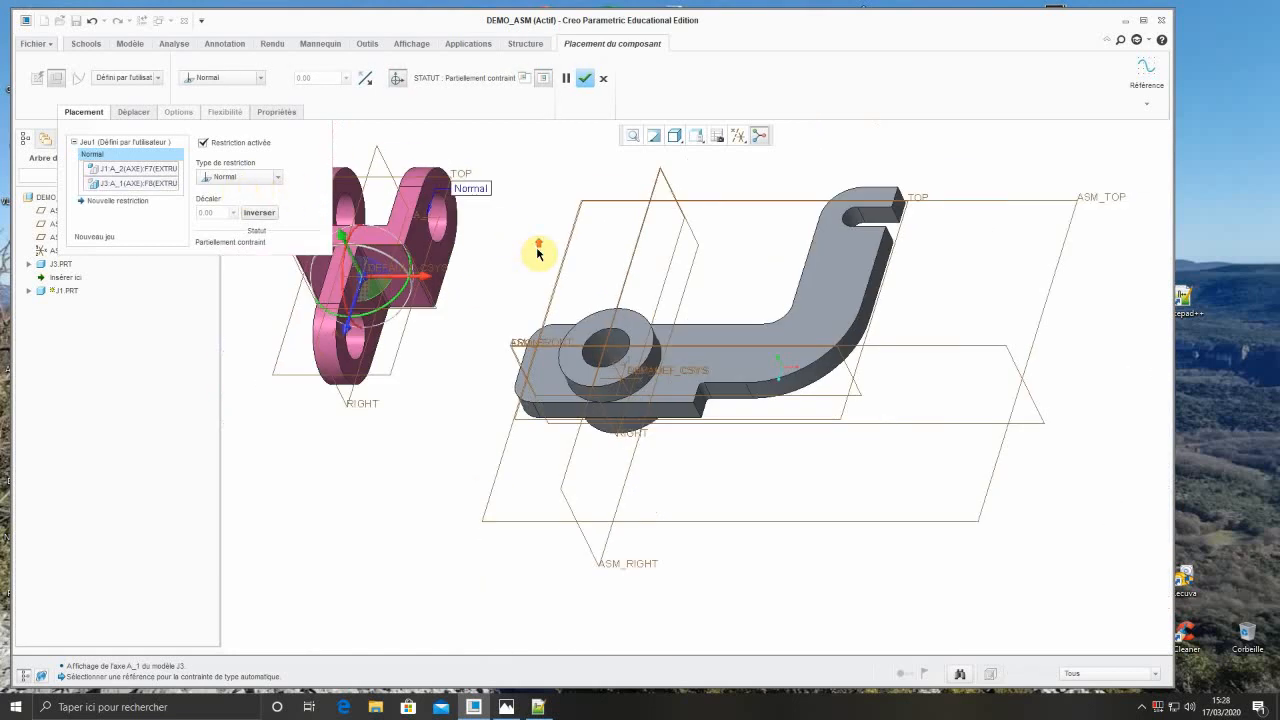
pyautogui.click(277, 179)
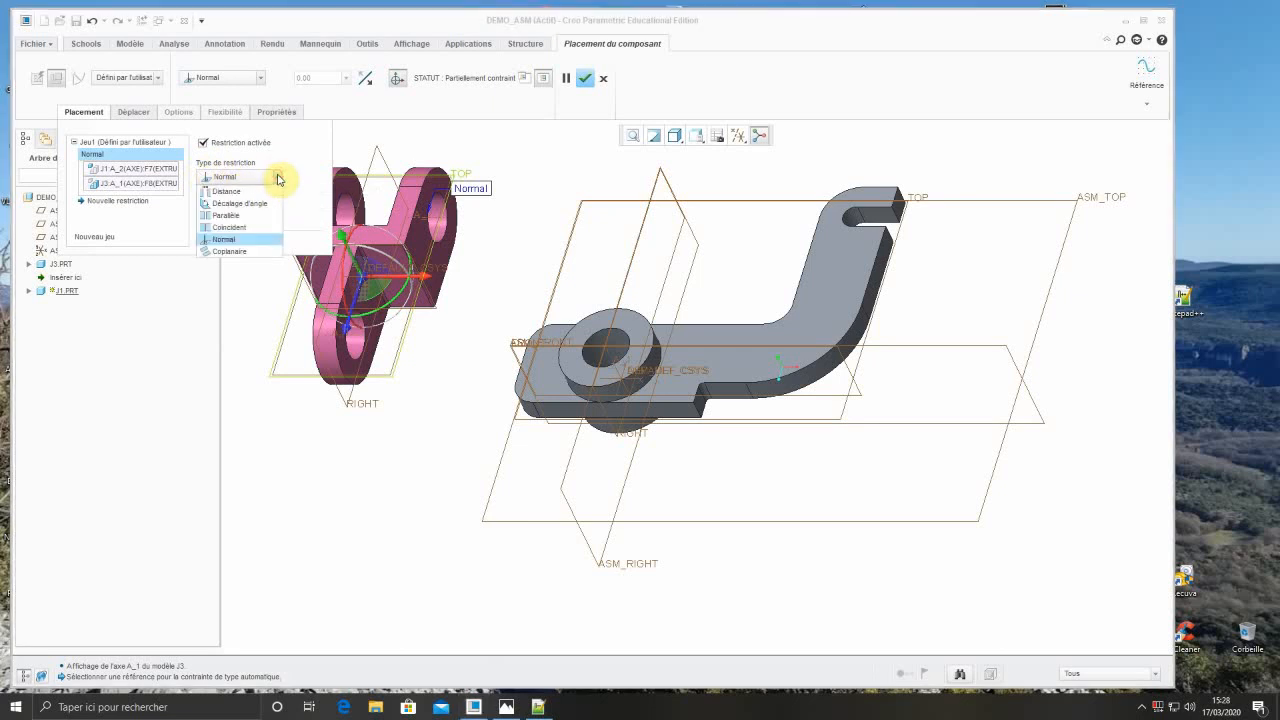
pyautogui.click(248, 228)
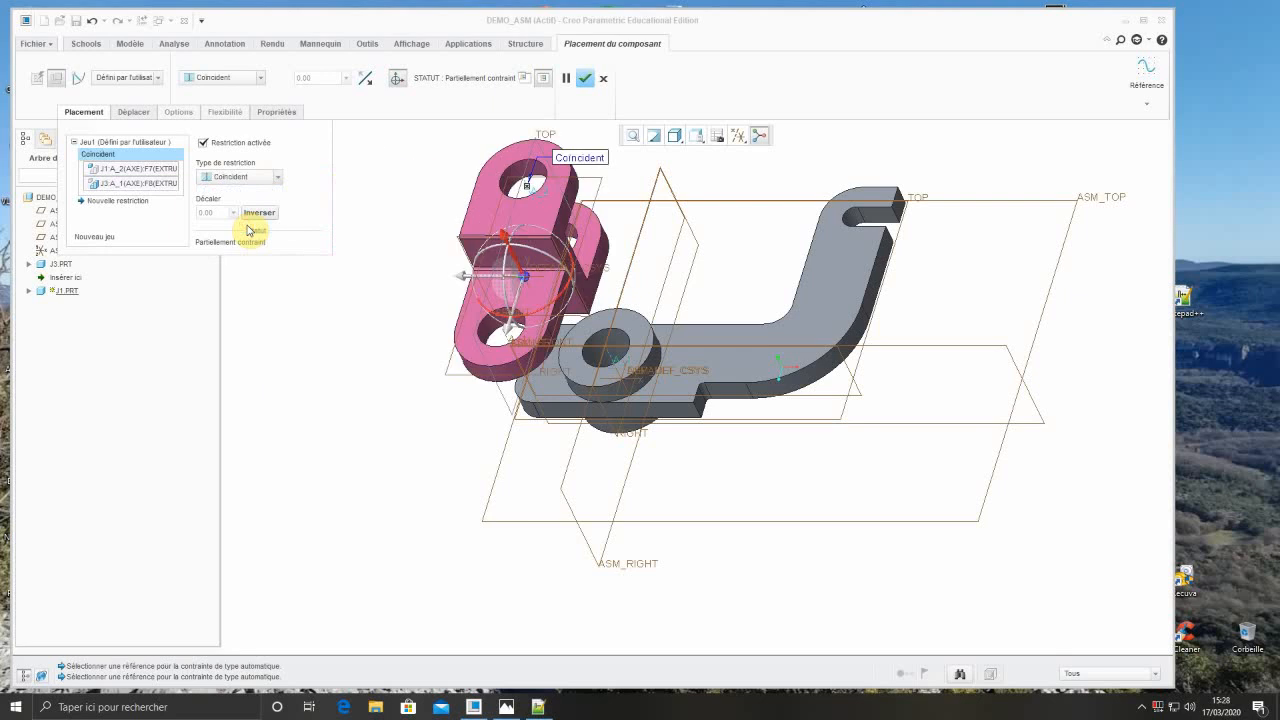
# - Add a new restriction to J1 between the inner face of its fork arm and the end face of J3's boss
pyautogui.scroll(-2, 450, 443)
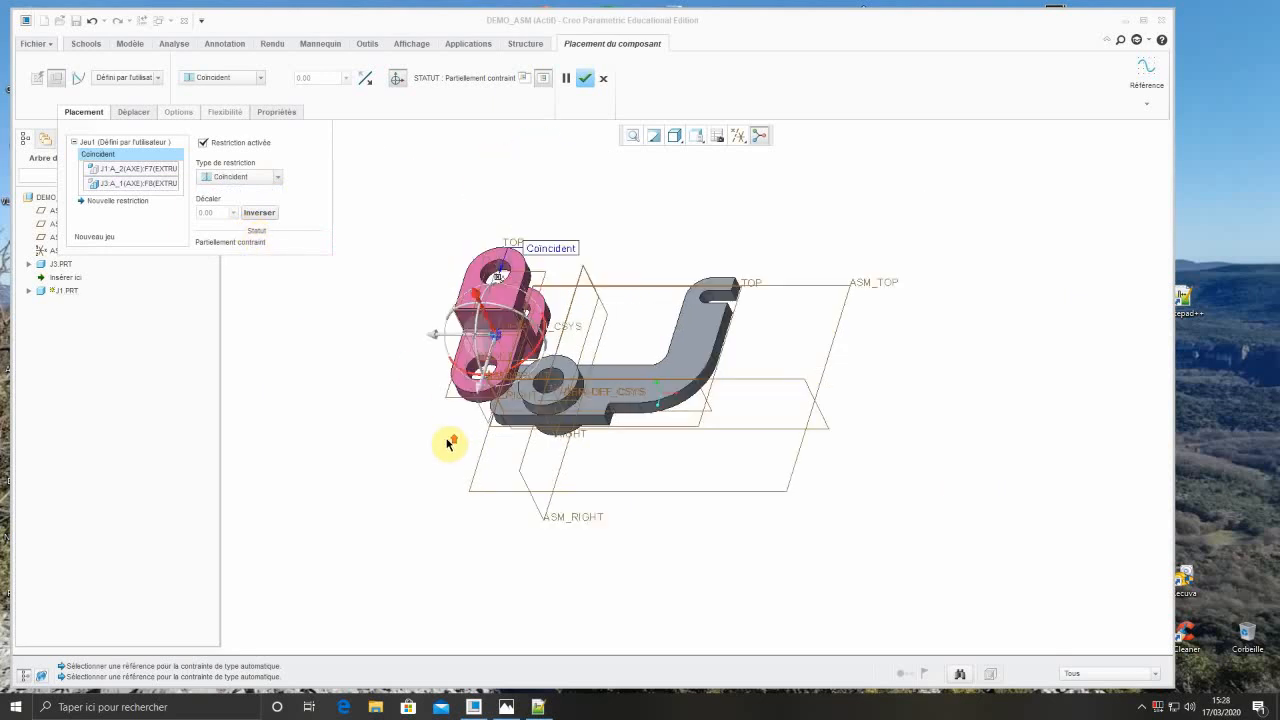
pyautogui.moveTo(446, 442); pyautogui.dragTo(406, 489, button='middle')
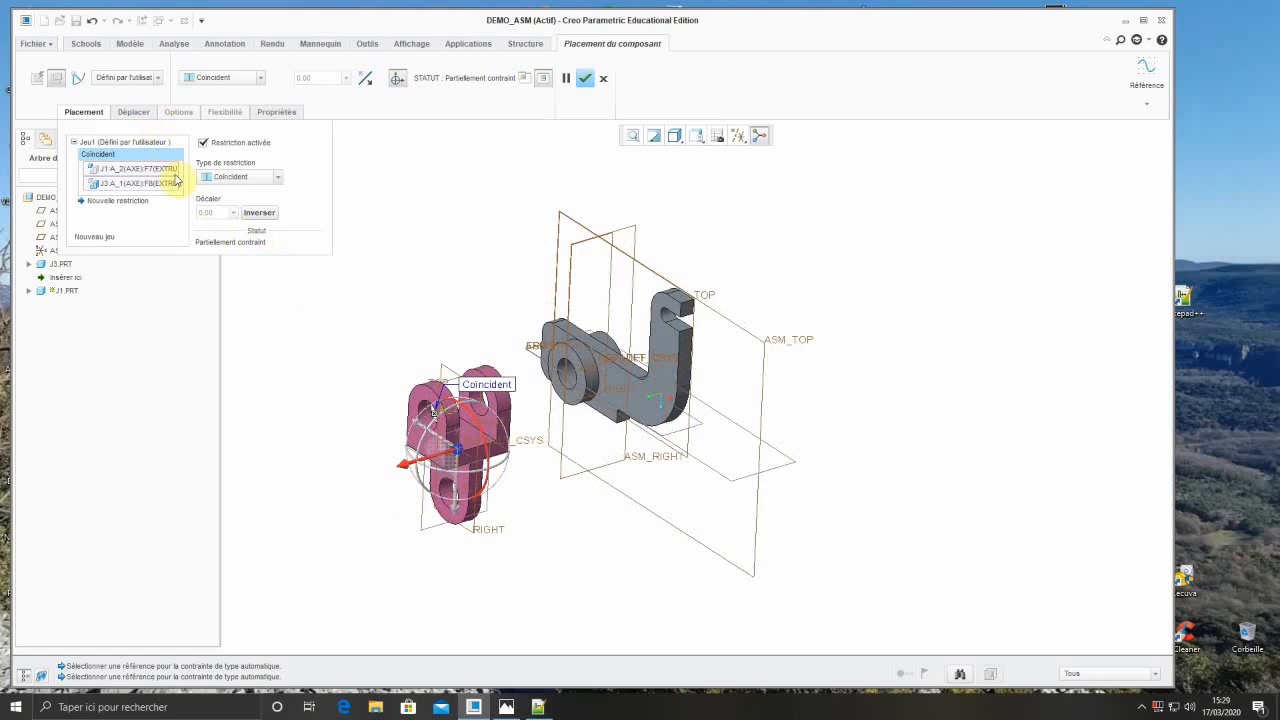
pyautogui.click(115, 203)
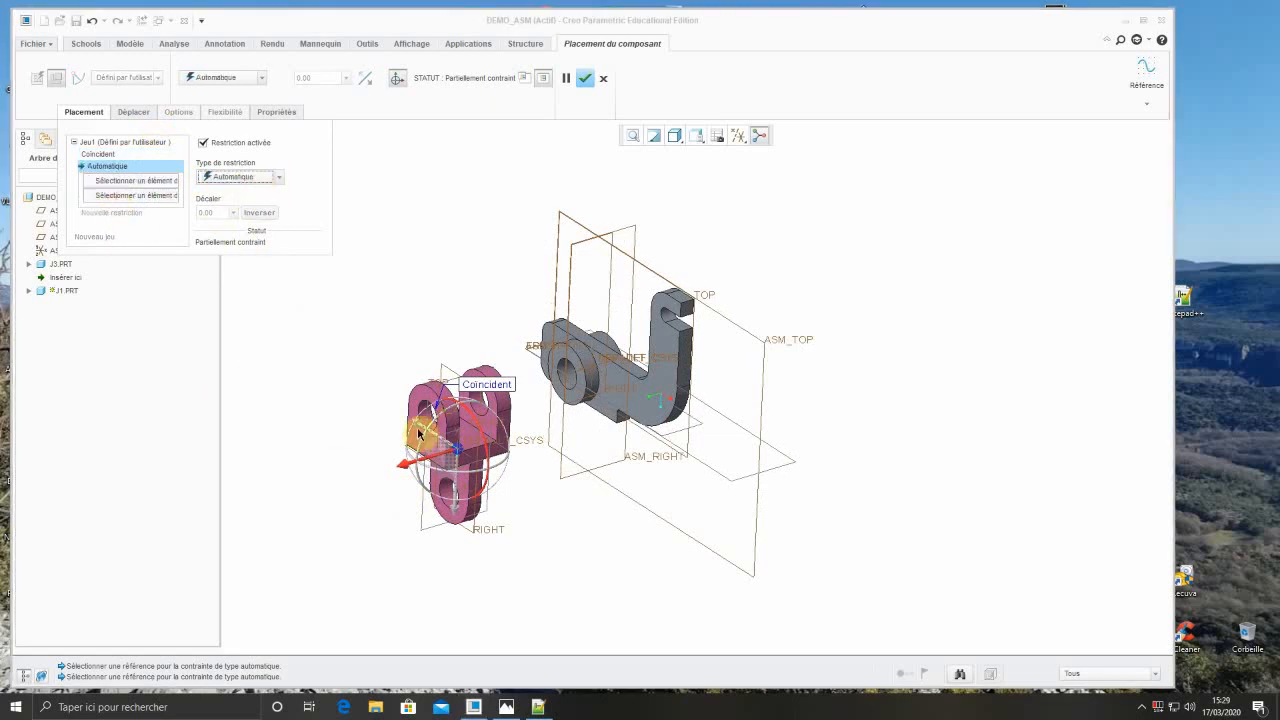
pyautogui.scroll(-5, 450, 425)
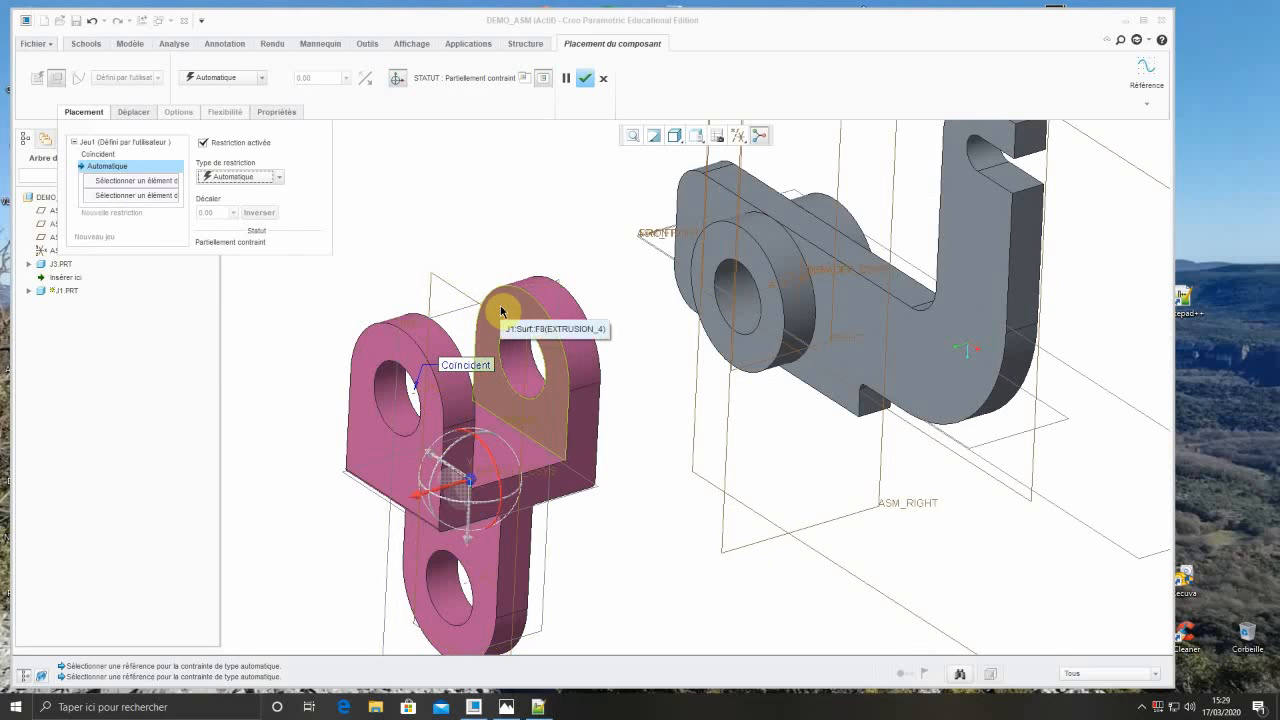
pyautogui.click(501, 311)
pyautogui.scroll(4, 500, 306)
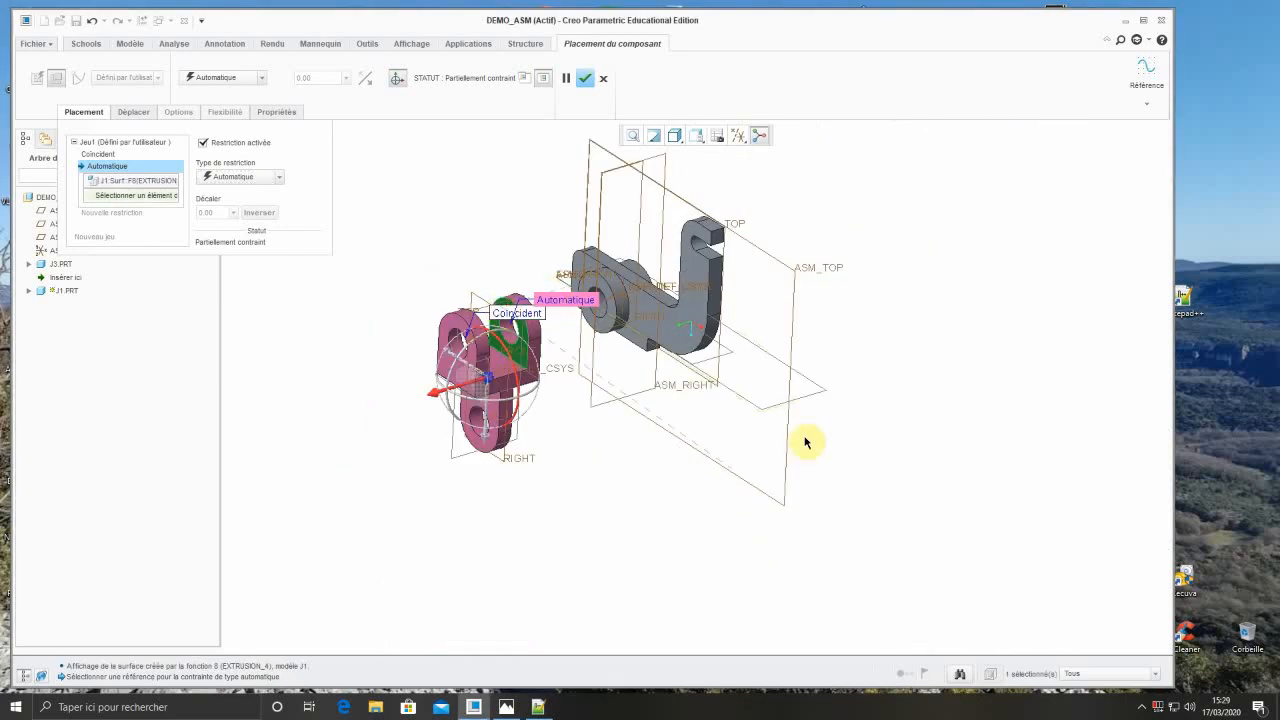
pyautogui.moveTo(845, 385); pyautogui.dragTo(766, 389, button='middle')
pyautogui.scroll(-5, 786, 277)
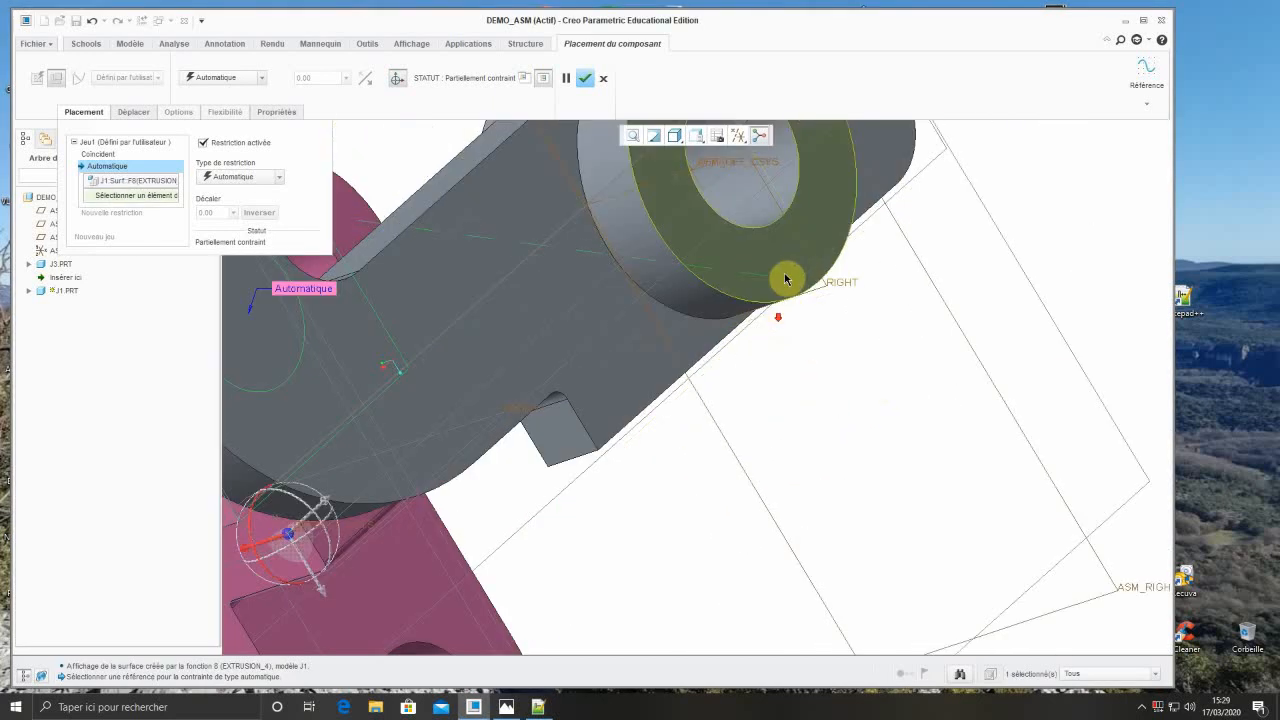
pyautogui.click(790, 267)
pyautogui.scroll(5, 851, 523)
pyautogui.moveTo(851, 523); pyautogui.dragTo(918, 503, button='middle')
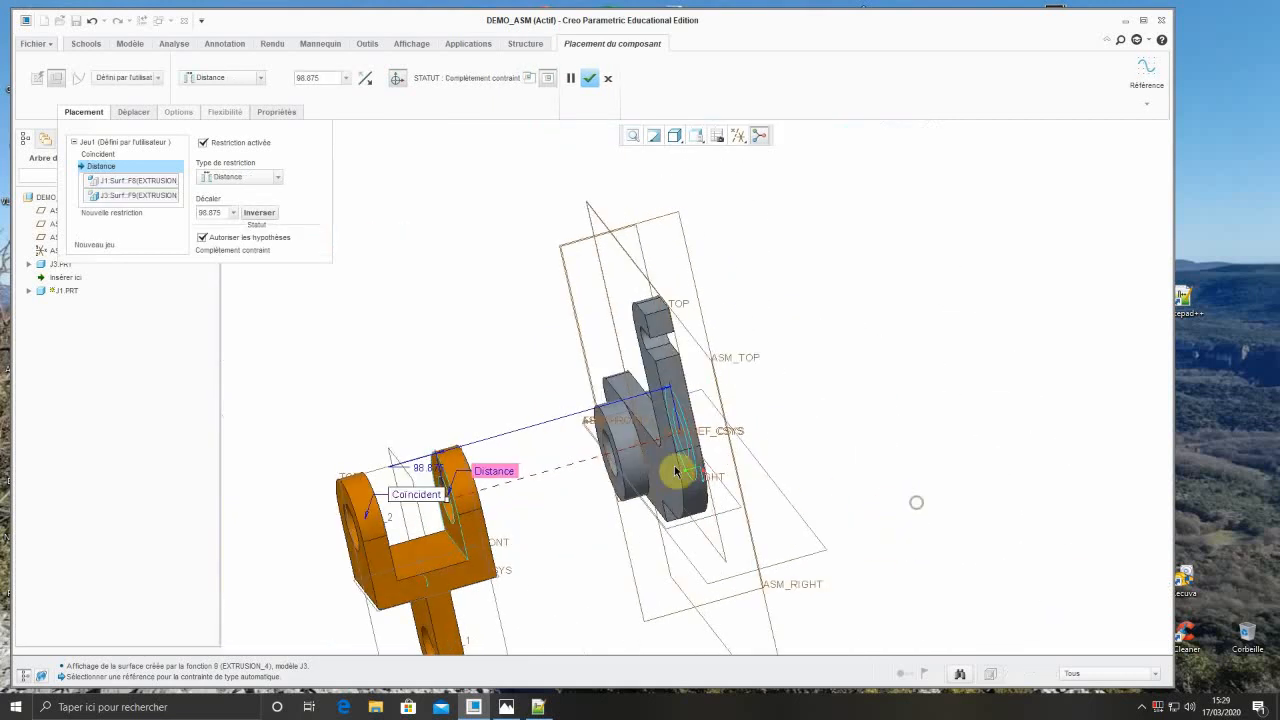
# - Set the restriction between J1's inner fork face and J3's boss face to the Coïncident type
pyautogui.click(279, 183)
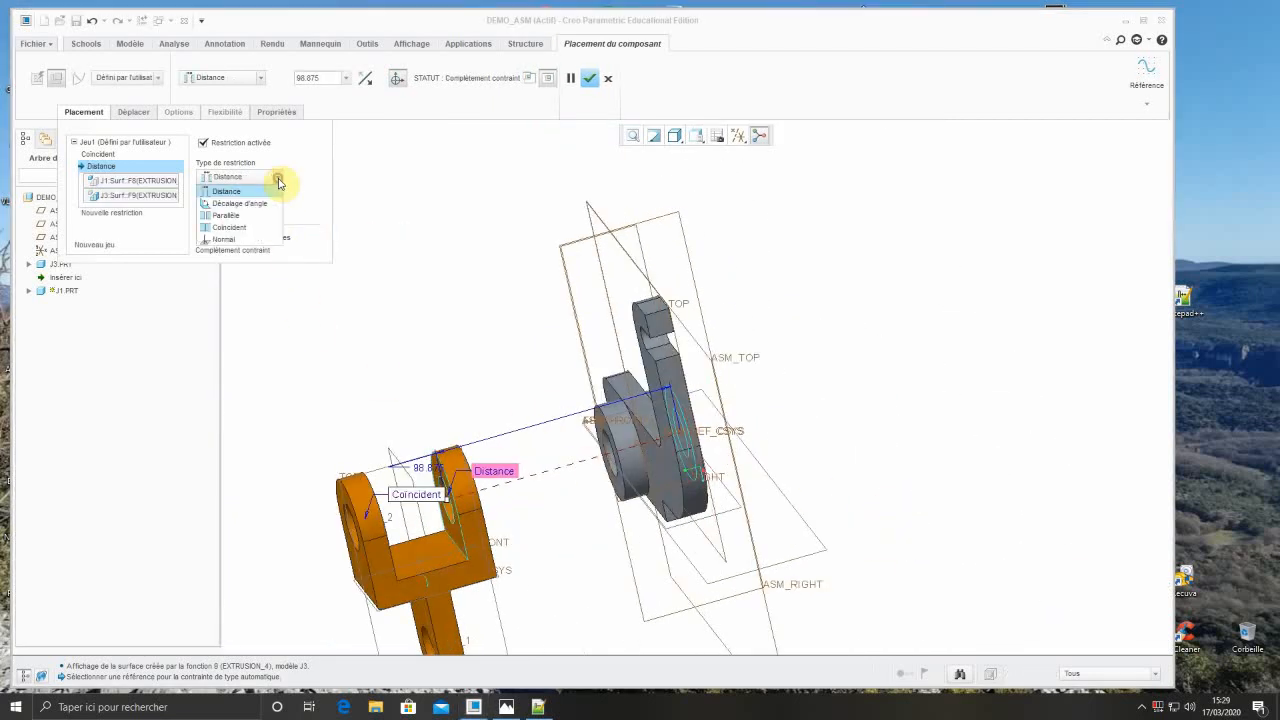
pyautogui.click(258, 229)
pyautogui.moveTo(880, 535); pyautogui.dragTo(843, 594, button='middle')
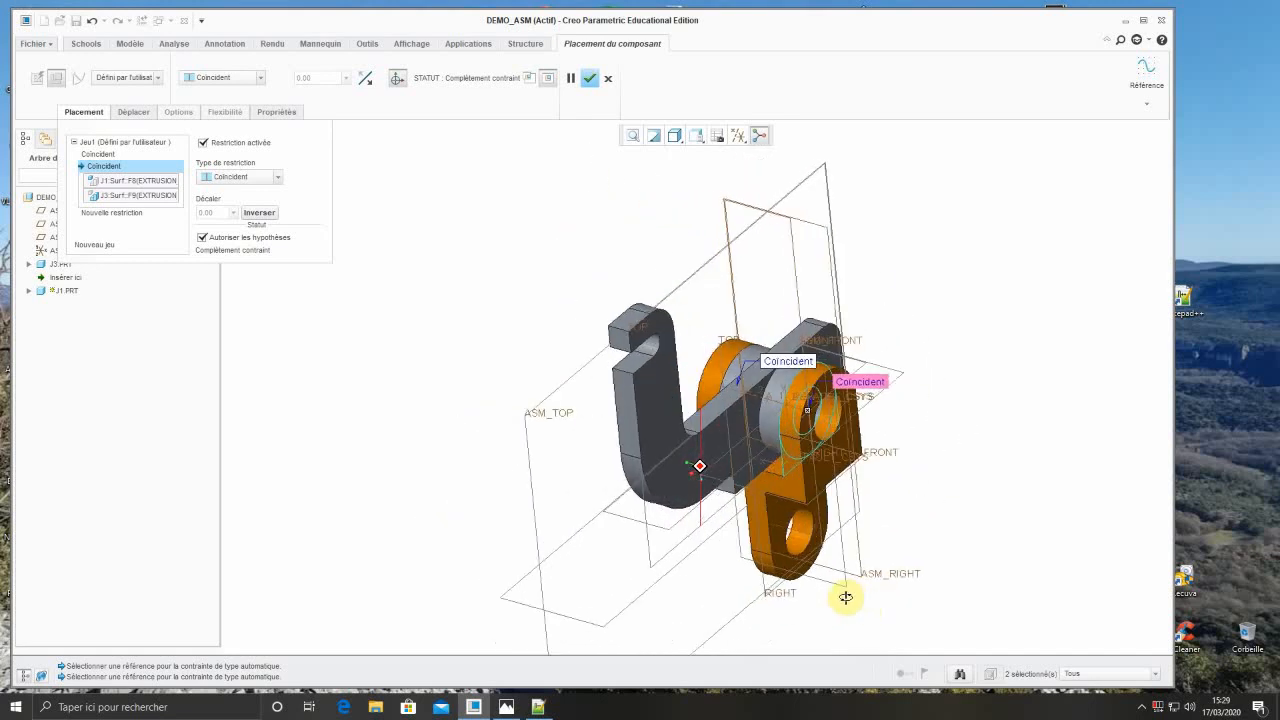
# - Try reversing the orientation of the face-to-face Coïncident restriction repeatedly, then restore J1's fork around J3's boss
pyautogui.click(259, 213)
pyautogui.click(259, 213)
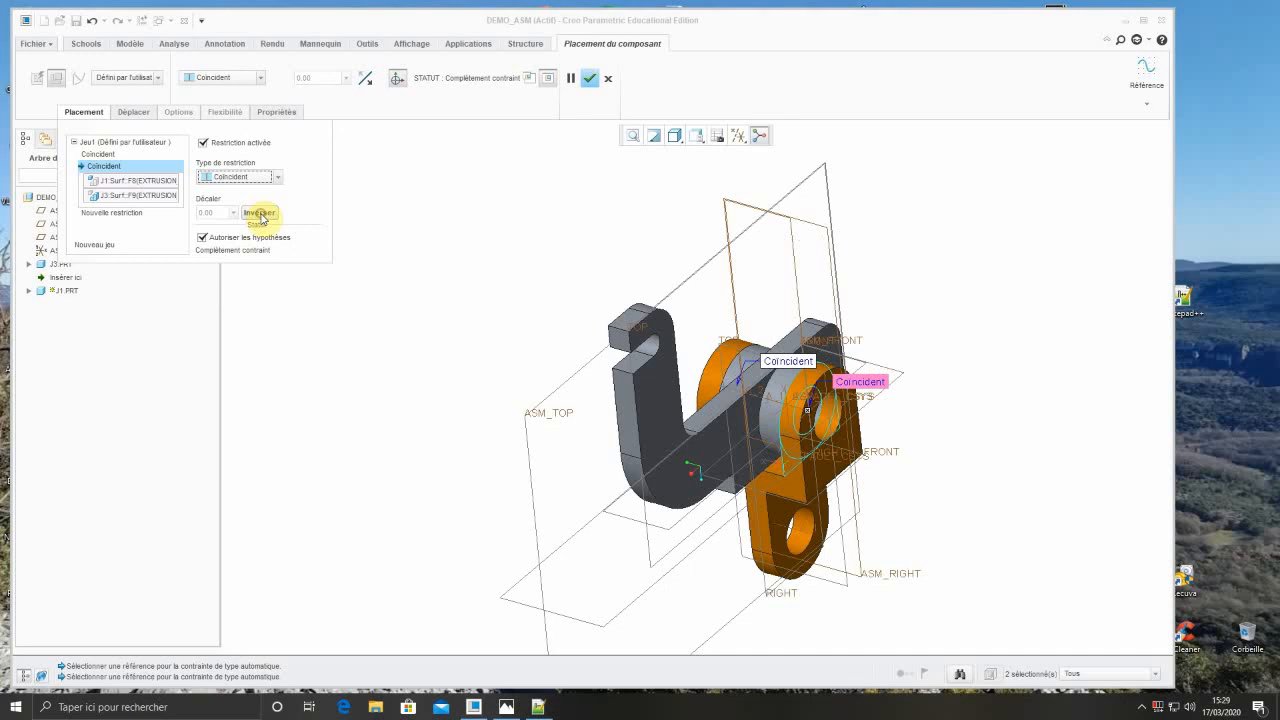
pyautogui.click(259, 213)
pyautogui.click(259, 213)
pyautogui.click(259, 213)
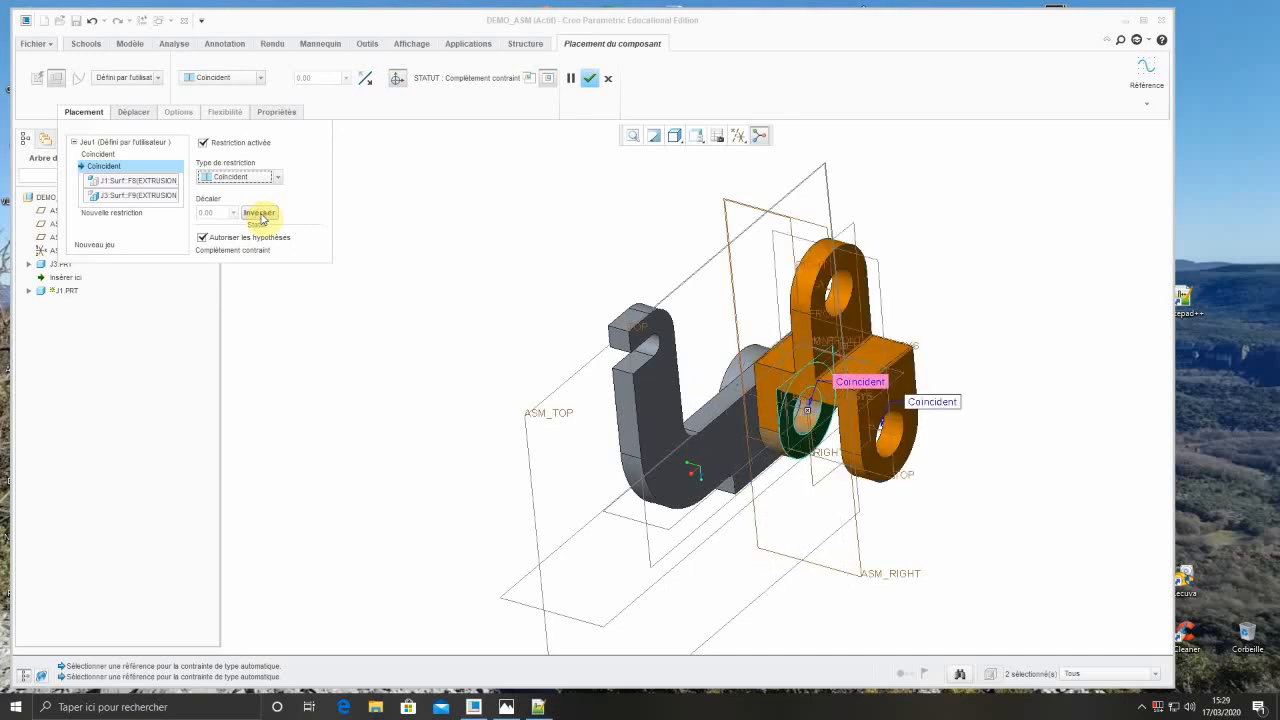
pyautogui.click(259, 213)
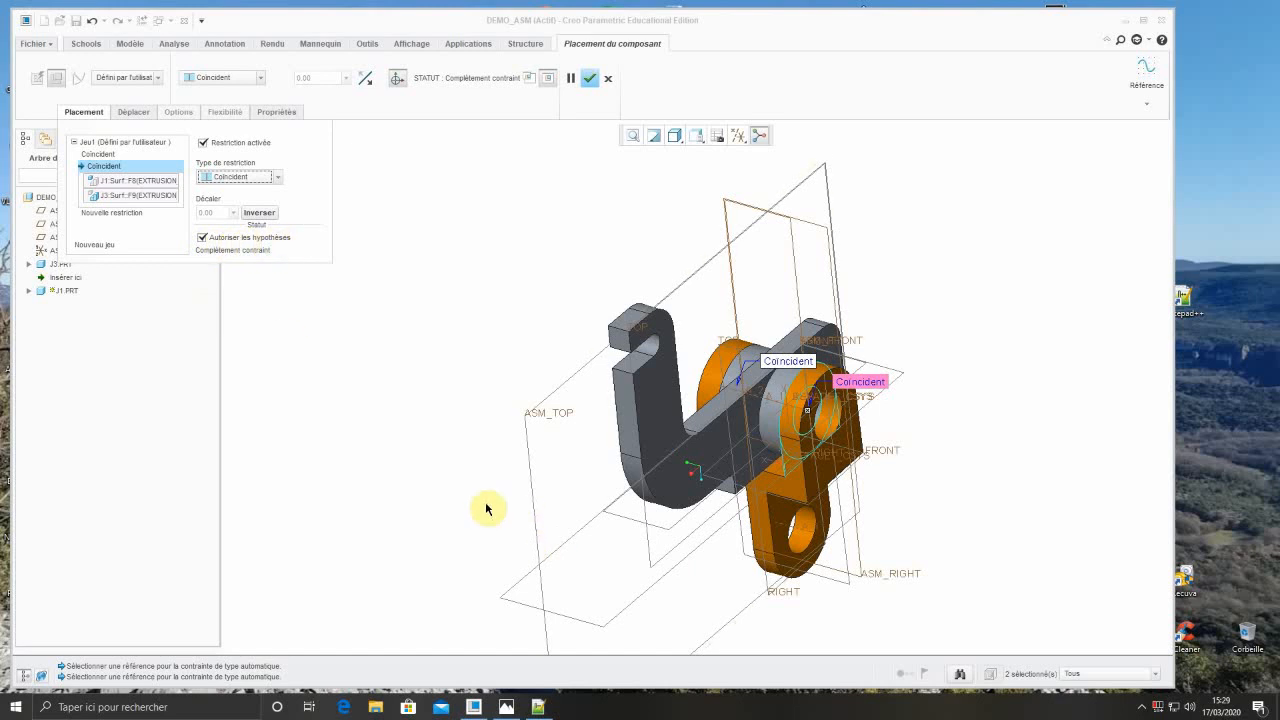
# - Examine how J1's fork fits on J3's boss and disable the option Autoriser les hypothèses
pyautogui.moveTo(486, 509)
pyautogui.mouseDown(button='middle')
pyautogui.moveTo(394, 511)
pyautogui.moveTo(434, 526)
pyautogui.moveTo(463, 480)
pyautogui.moveTo(498, 484)
pyautogui.moveTo(389, 529)
pyautogui.moveTo(434, 500)
pyautogui.moveTo(422, 469)
pyautogui.moveTo(449, 483)
pyautogui.moveTo(380, 497)
pyautogui.moveTo(420, 517)
pyautogui.moveTo(465, 511)
pyautogui.moveTo(377, 477)
pyautogui.mouseUp(button='middle')
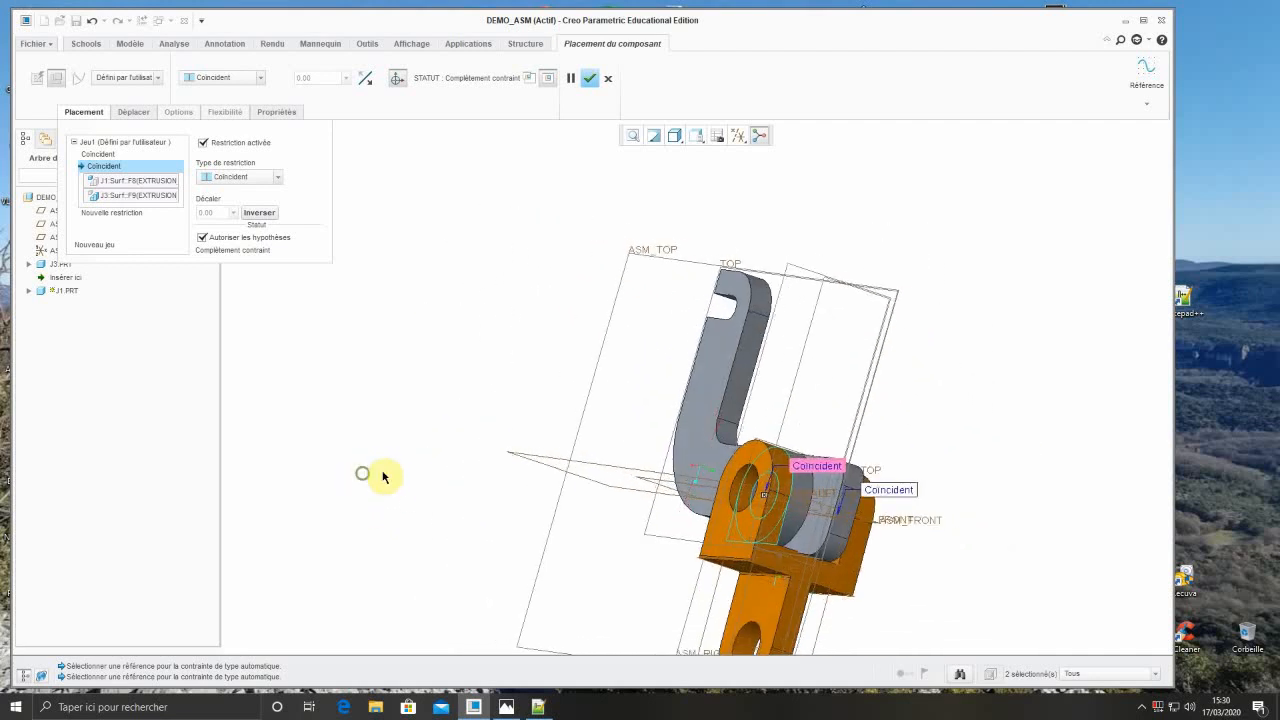
pyautogui.scroll(-3, 785, 579)
pyautogui.scroll(-3, 785, 579)
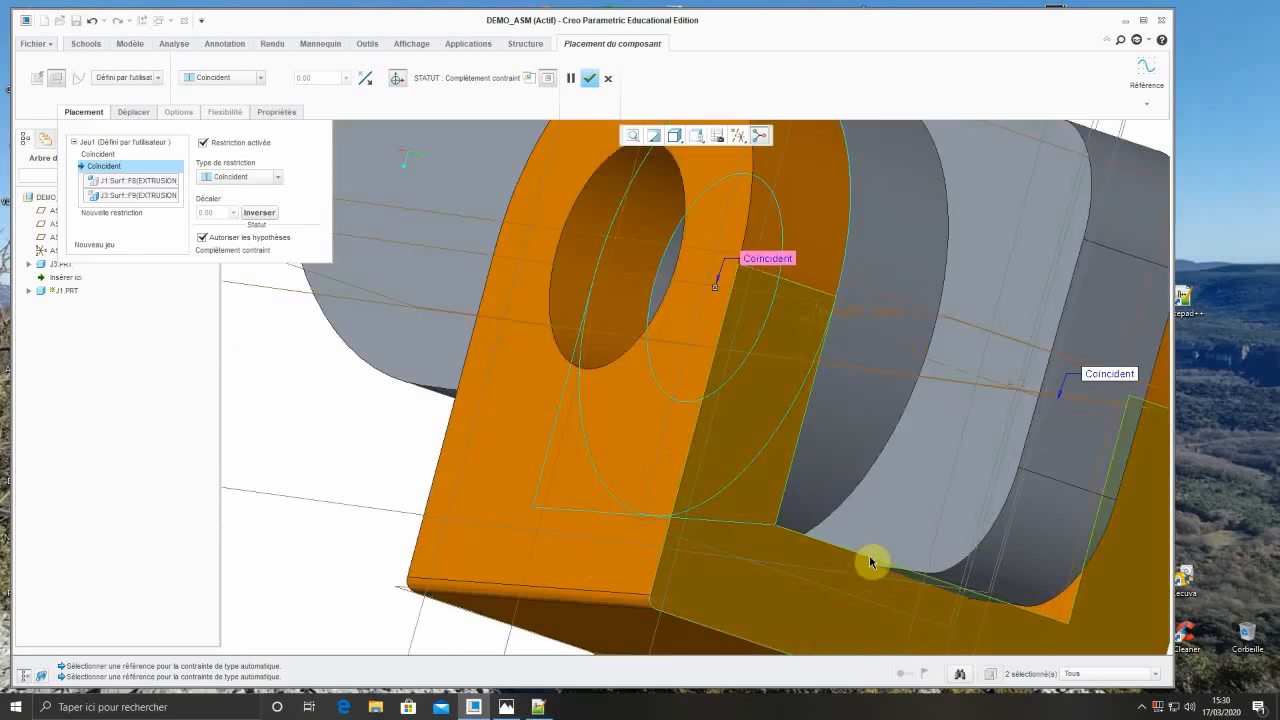
pyautogui.moveTo(872, 571); pyautogui.dragTo(323, 417, button='middle')
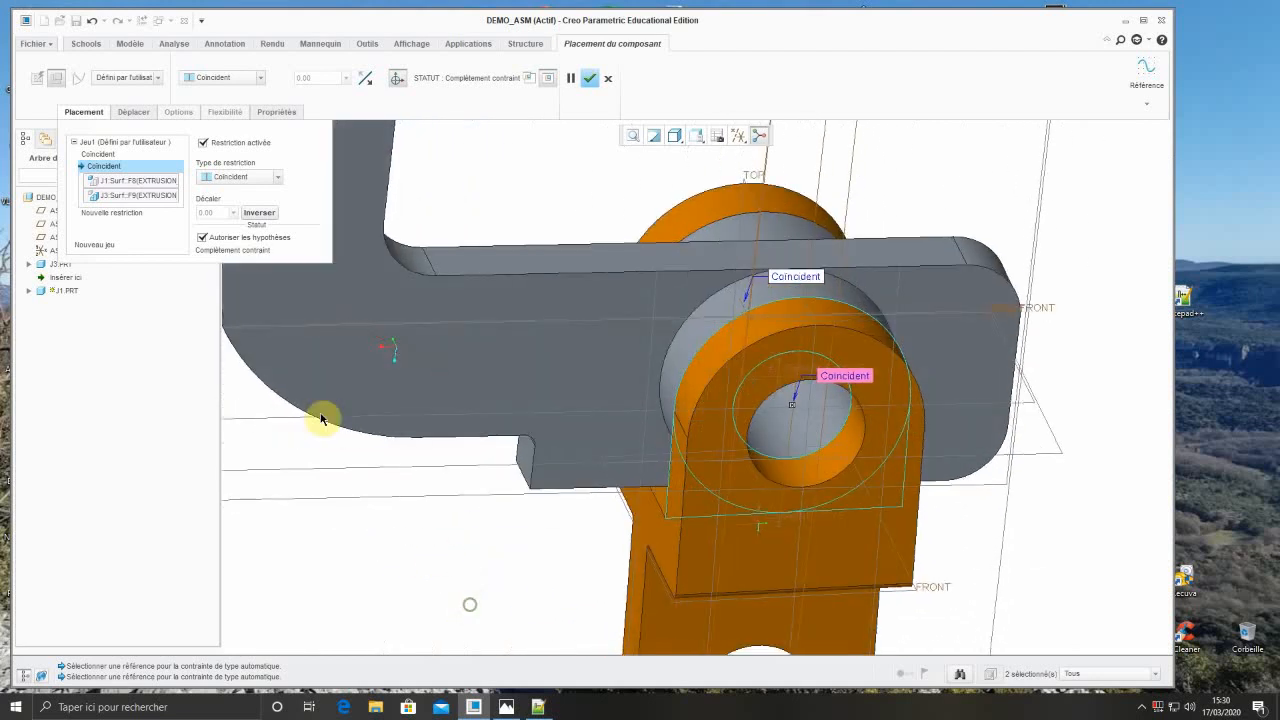
pyautogui.click(202, 238)
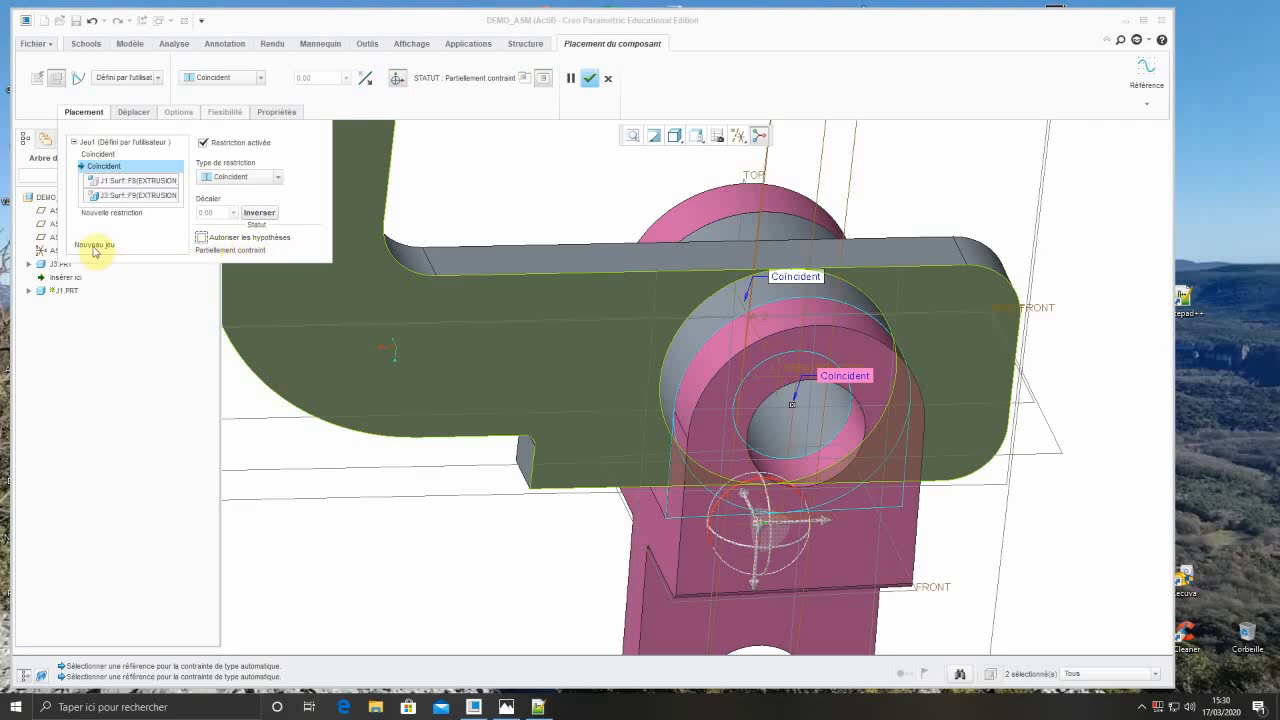
# - Add a third restriction between the flat base face of J1's fork and the narrow upper face of J3's arm
pyautogui.click(94, 214)
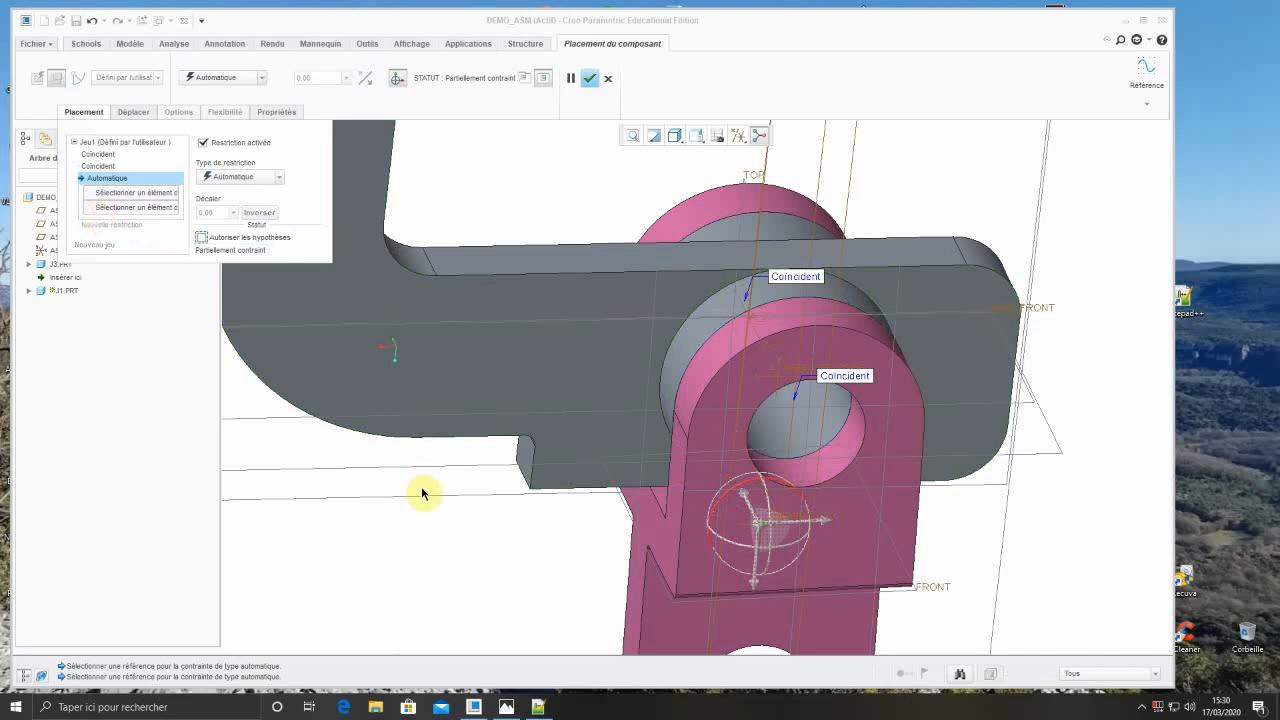
pyautogui.scroll(3, 424, 491)
pyautogui.moveTo(424, 491); pyautogui.dragTo(443, 391, button='middle')
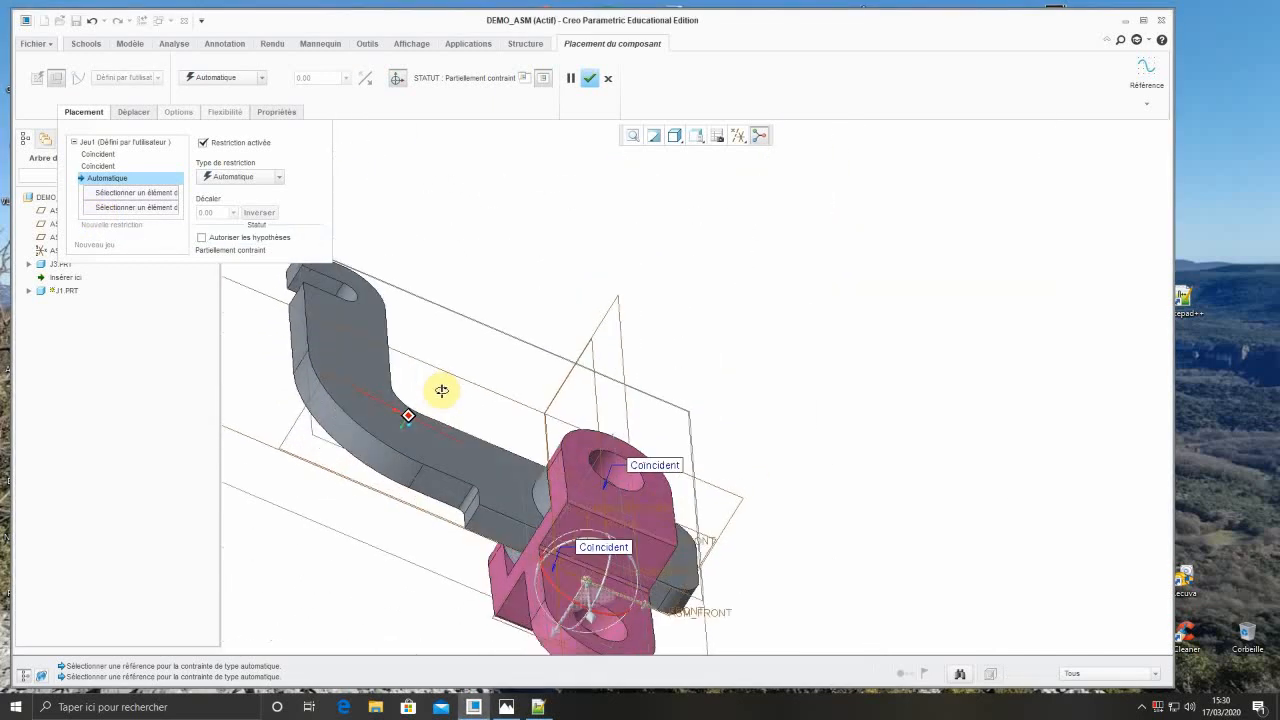
pyautogui.scroll(-2, 598, 481)
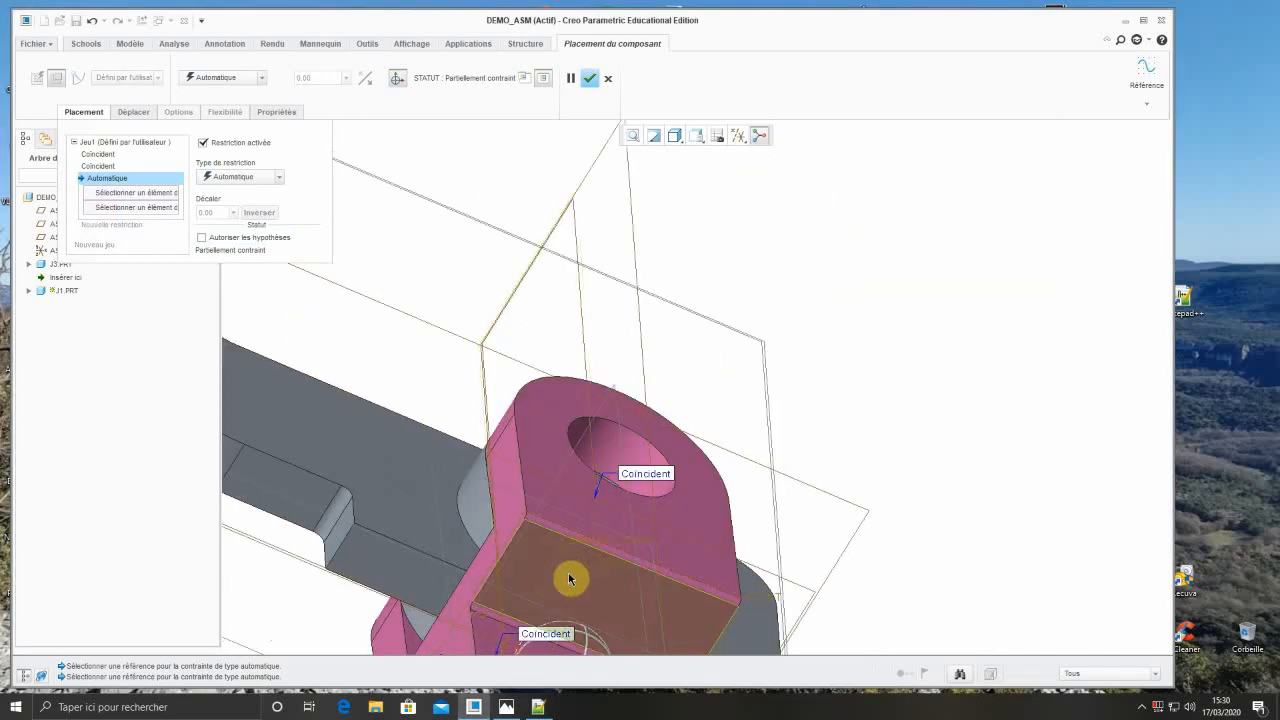
pyautogui.click(566, 571)
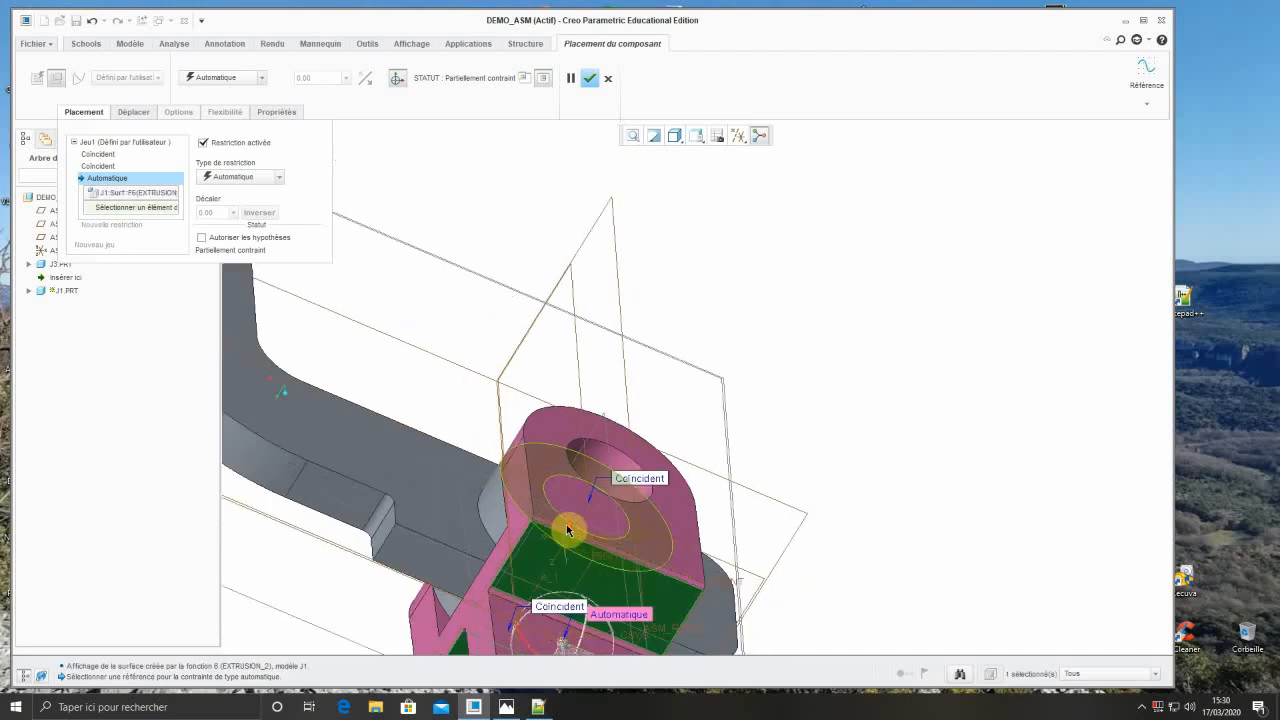
pyautogui.scroll(3, 567, 530)
pyautogui.moveTo(567, 530); pyautogui.dragTo(552, 645, button='middle')
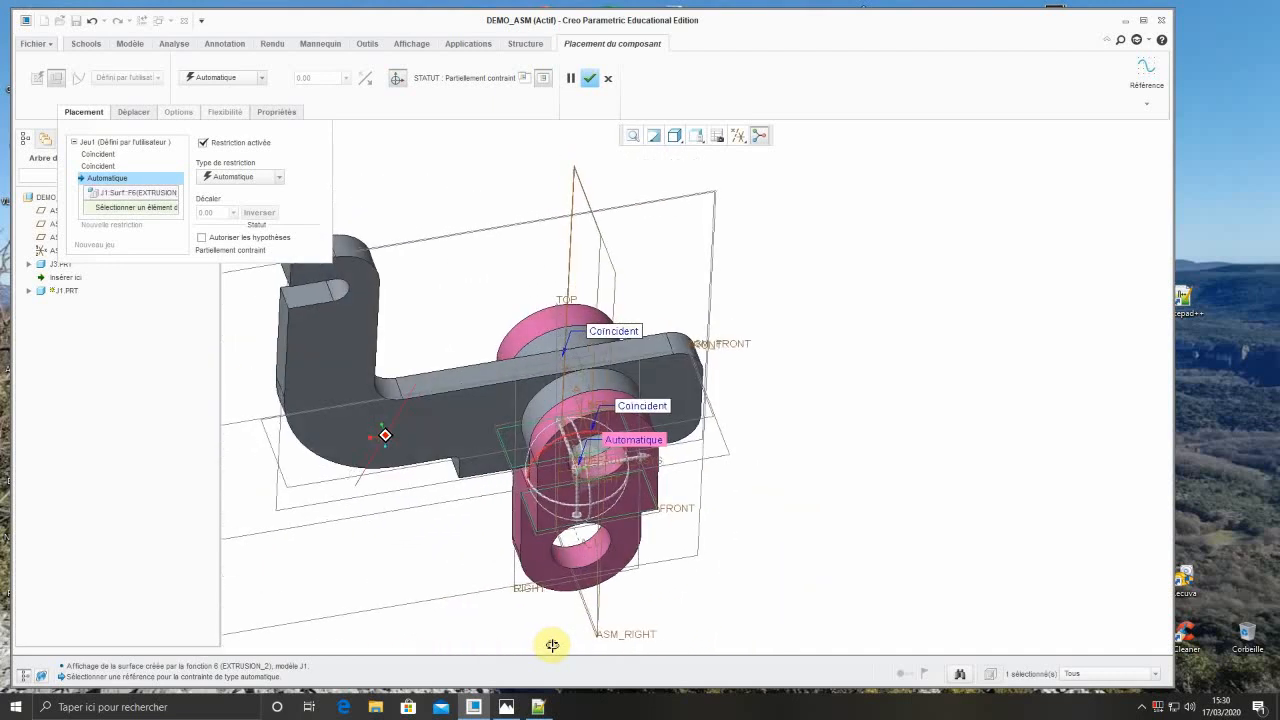
pyautogui.click(508, 370)
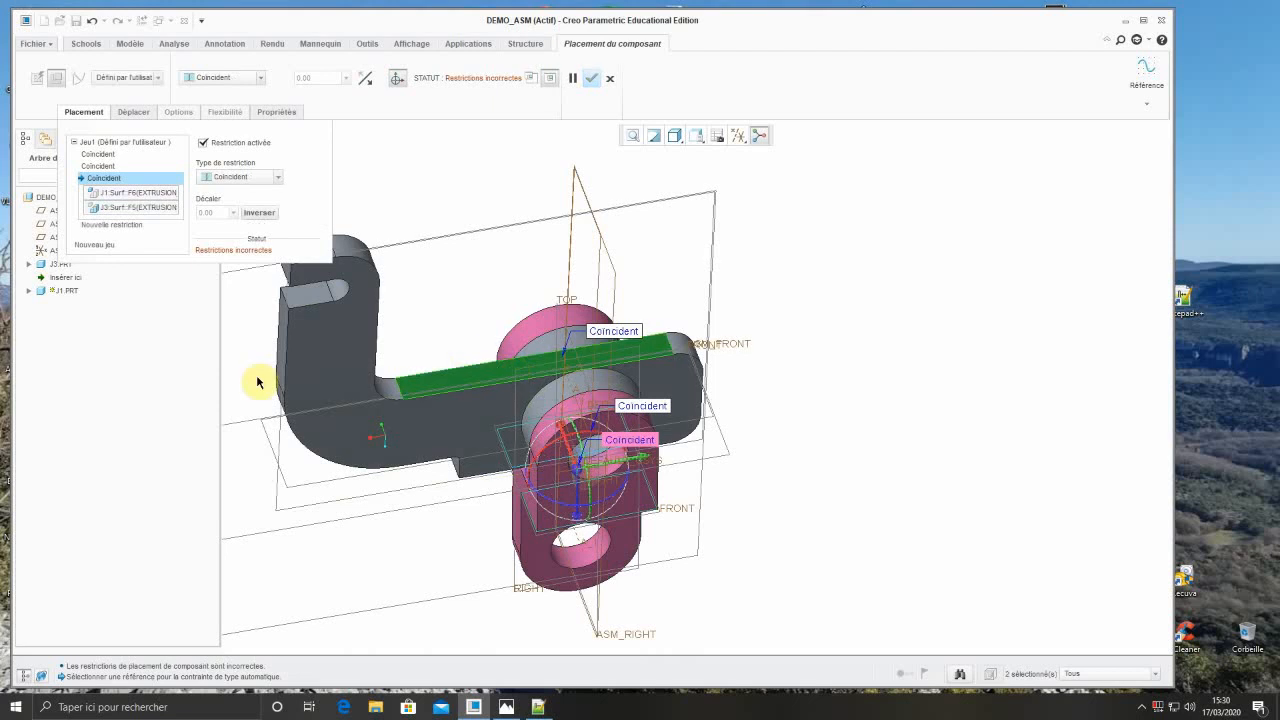
# - Change the third restriction to the Décalage d'angle type and reverse its orientation
pyautogui.click(278, 182)
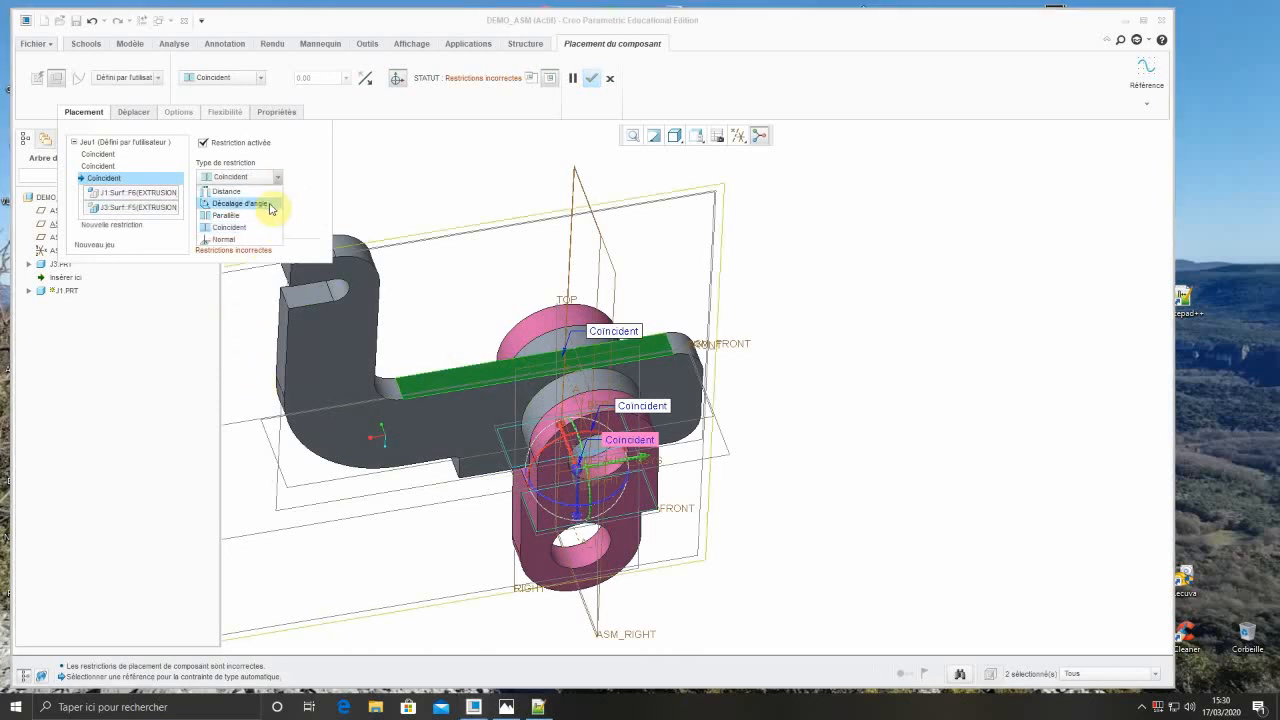
pyautogui.click(240, 203)
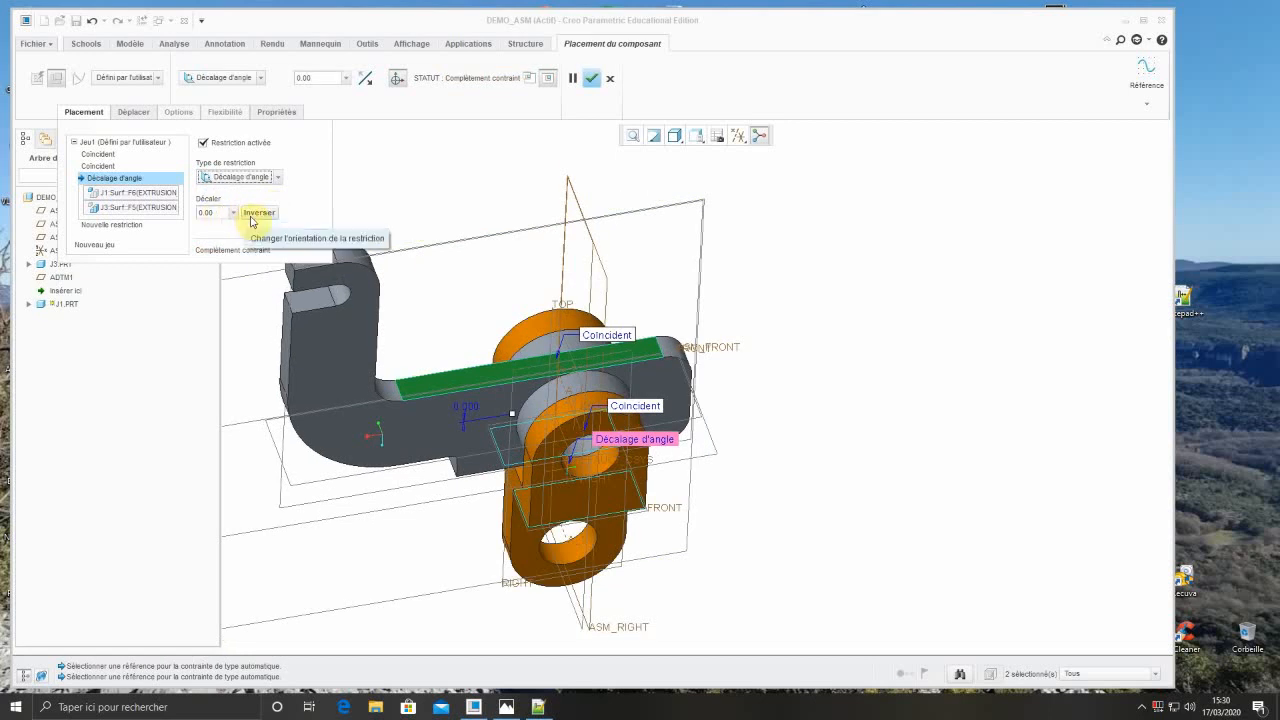
pyautogui.click(252, 215)
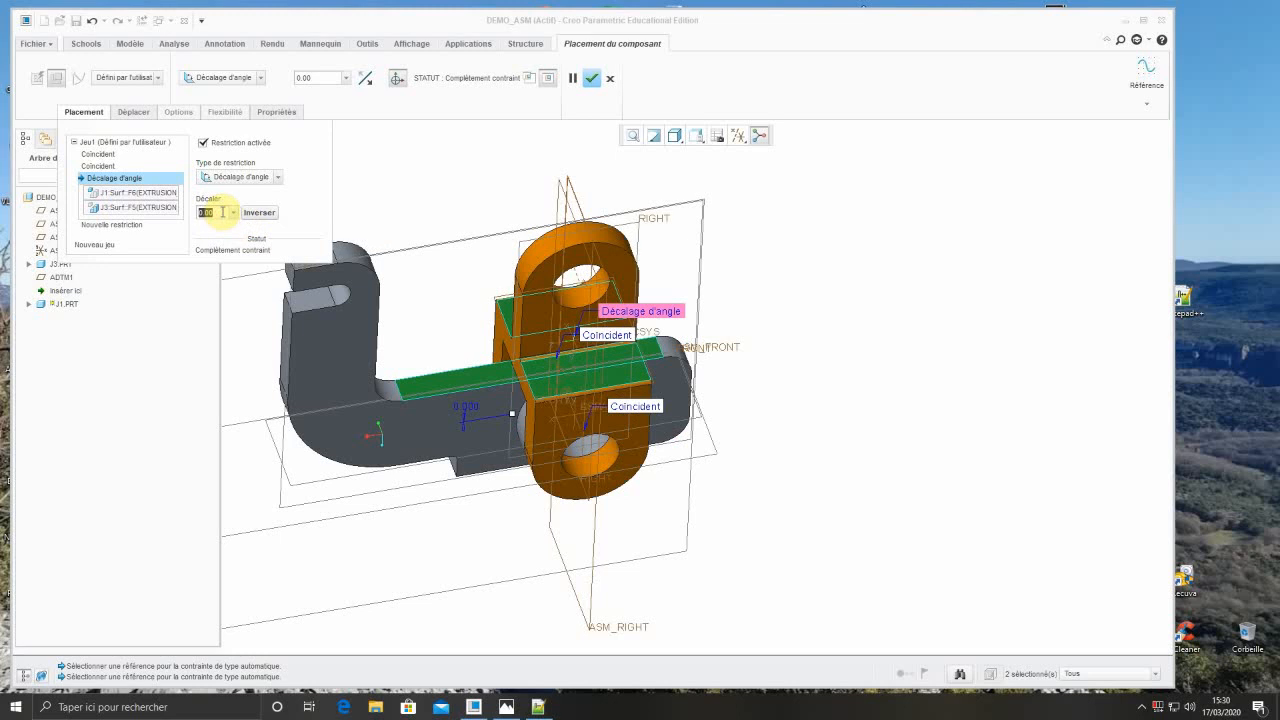
# - Try an angle offset of 90 on the Décalage d'angle restriction and set it back to 0
pyautogui.write('90')
pyautogui.press('Return')
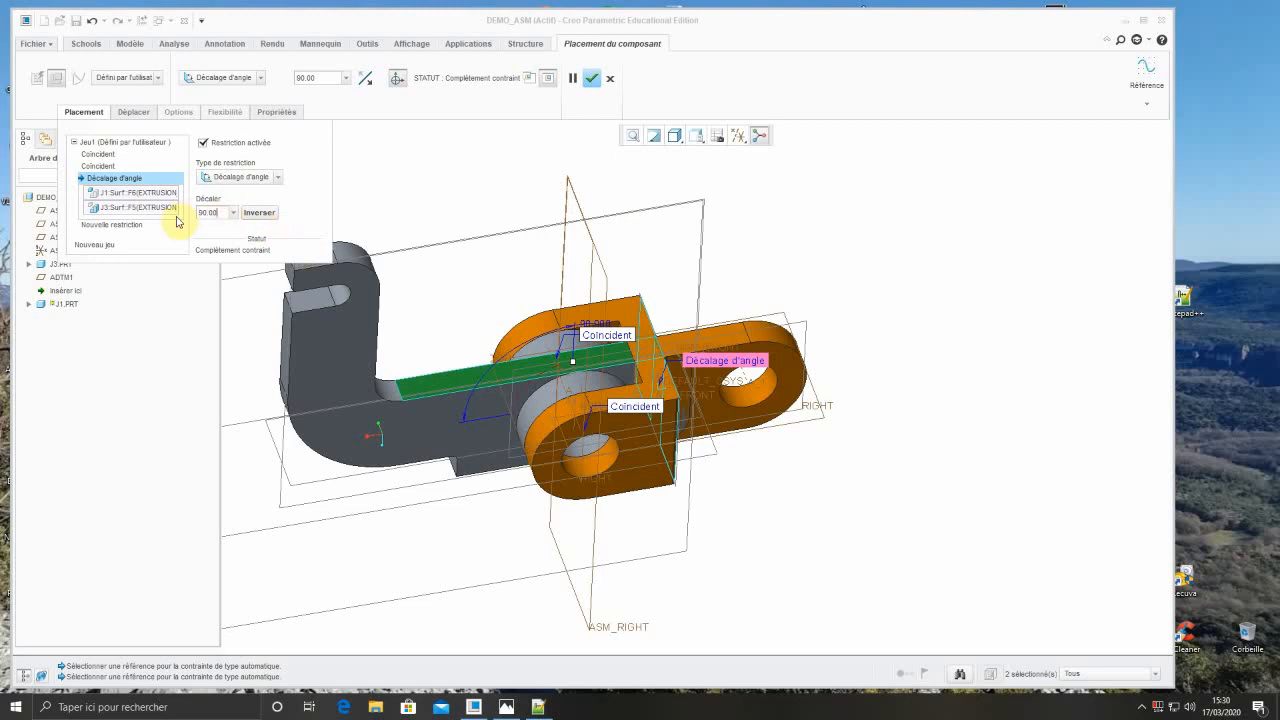
pyautogui.write('0')
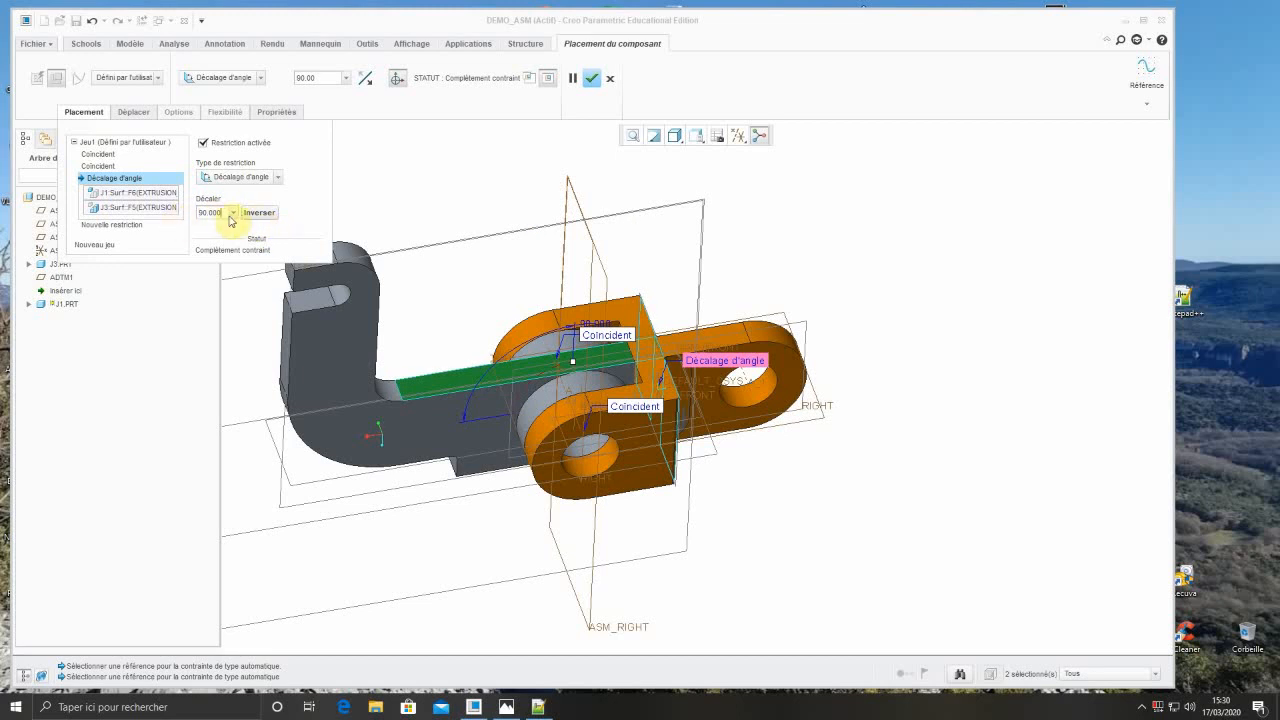
pyautogui.write('0')
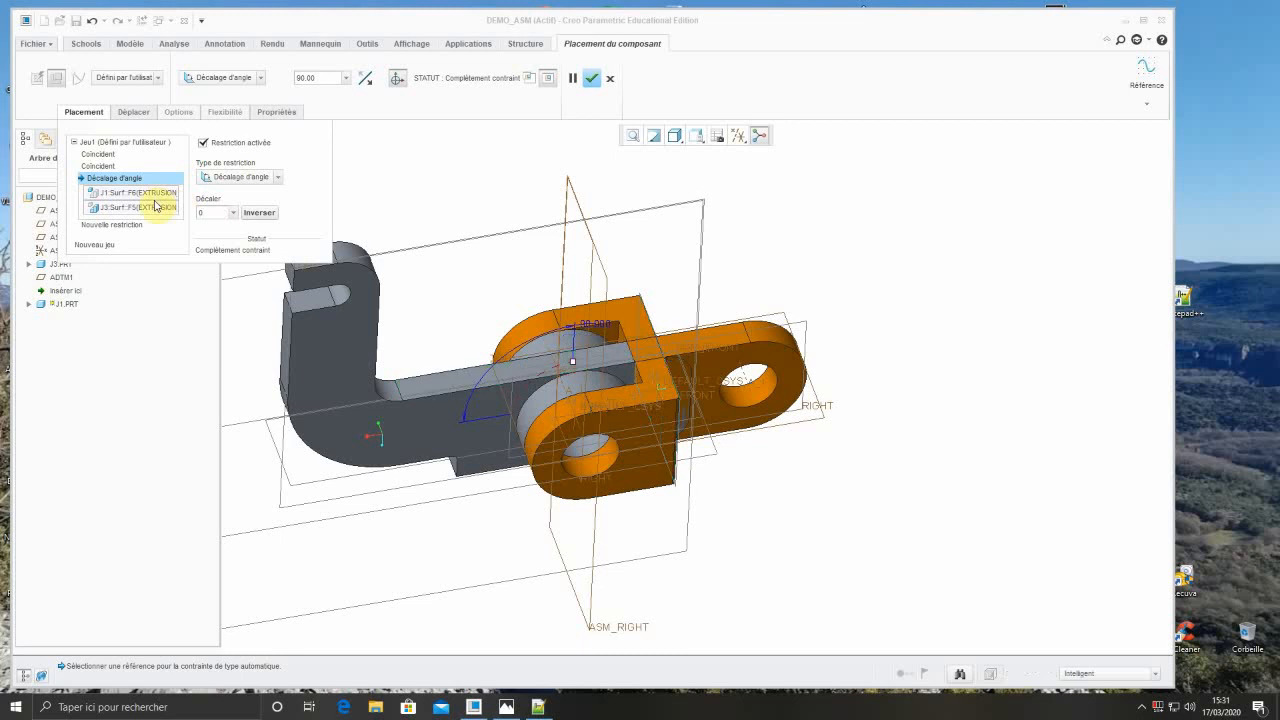
pyautogui.press('Return')
# - Accept the placement of J1 and look over the assembled fork and lever
pyautogui.moveTo(846, 400); pyautogui.dragTo(857, 369, button='middle')
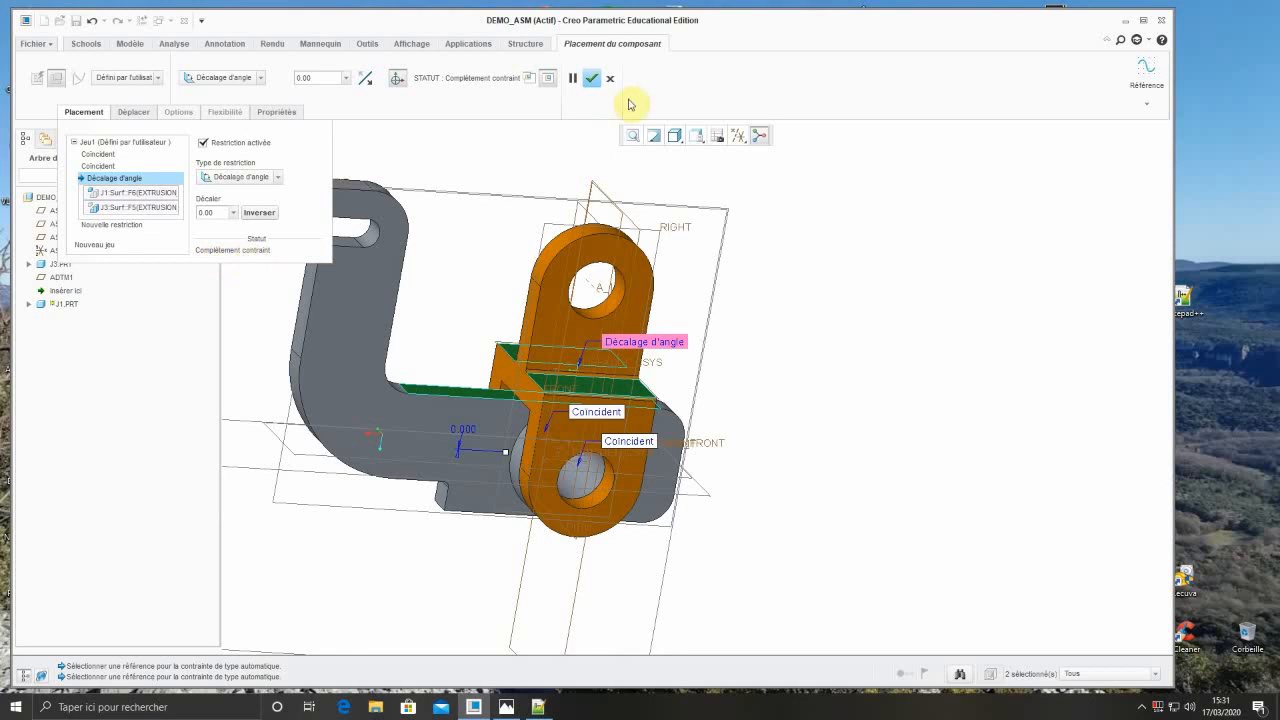
pyautogui.click(595, 81)
pyautogui.scroll(-2, 636, 446)
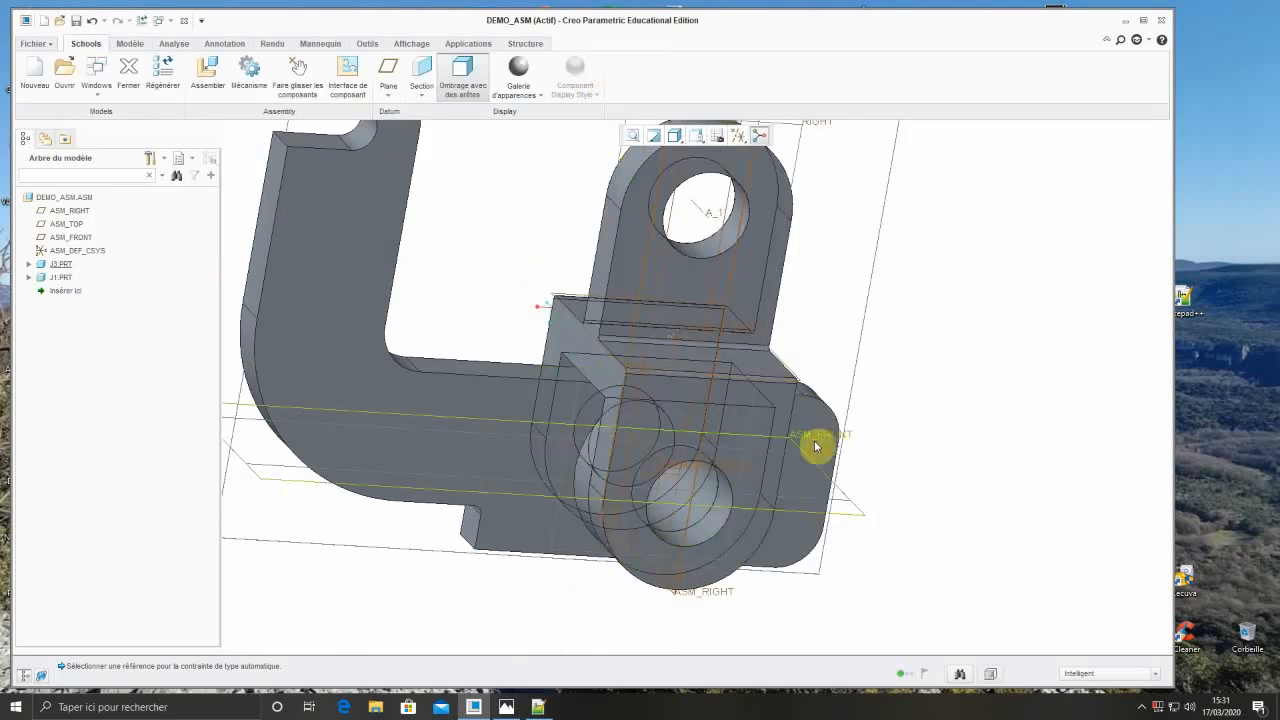
pyautogui.scroll(2, 831, 460)
pyautogui.moveTo(843, 460); pyautogui.dragTo(772, 430, button='middle')
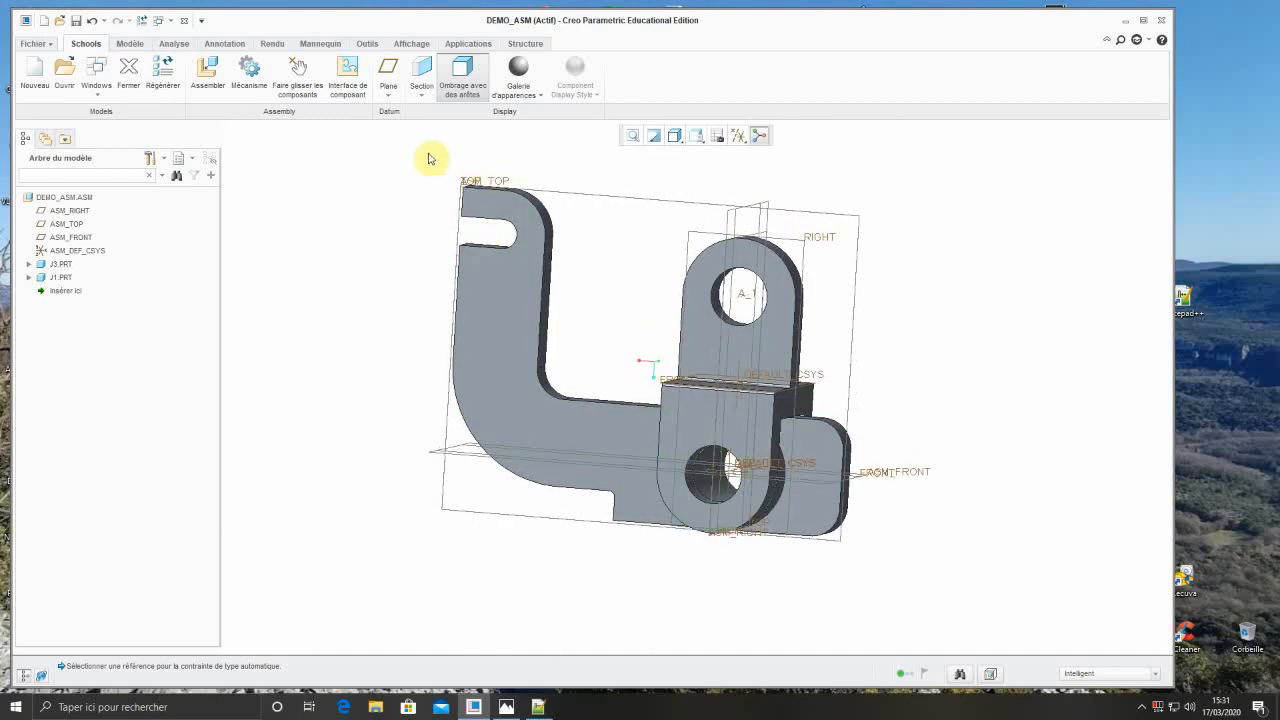
# - Insert the part j2.prt into the assembly and drop it freely beside the slotted end of the J3 lever
pyautogui.click(208, 74)
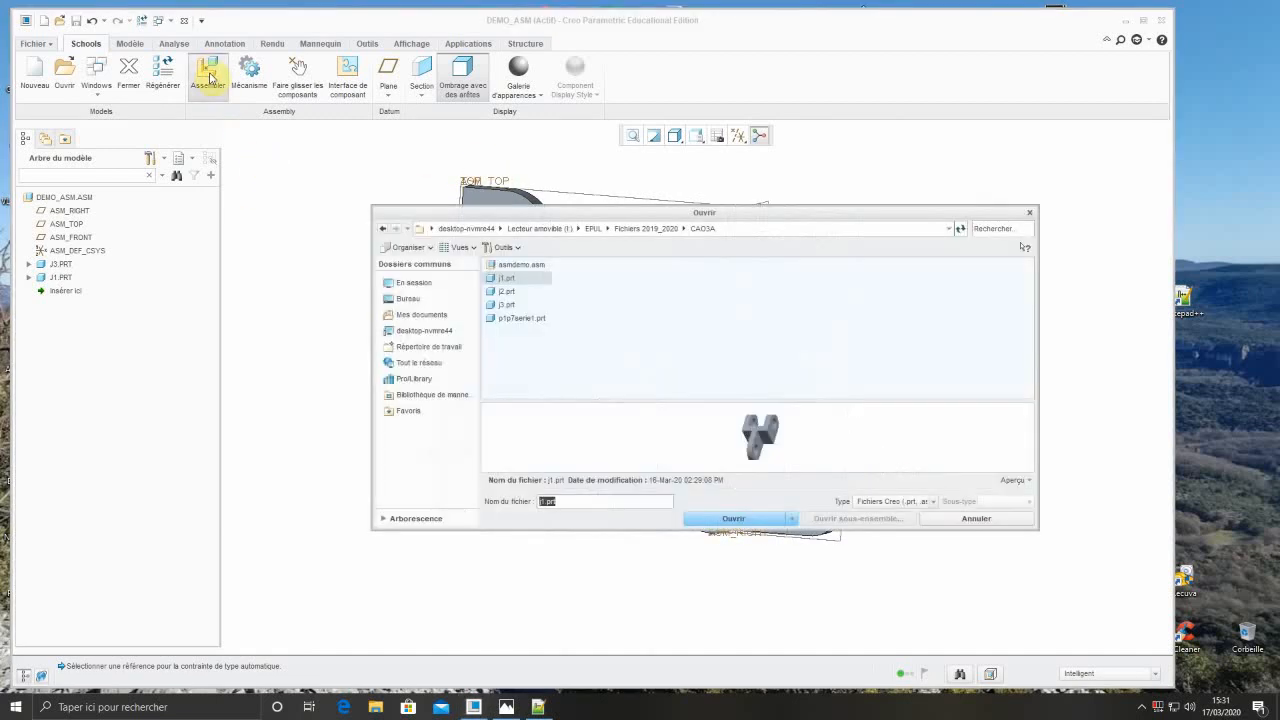
pyautogui.click(505, 292)
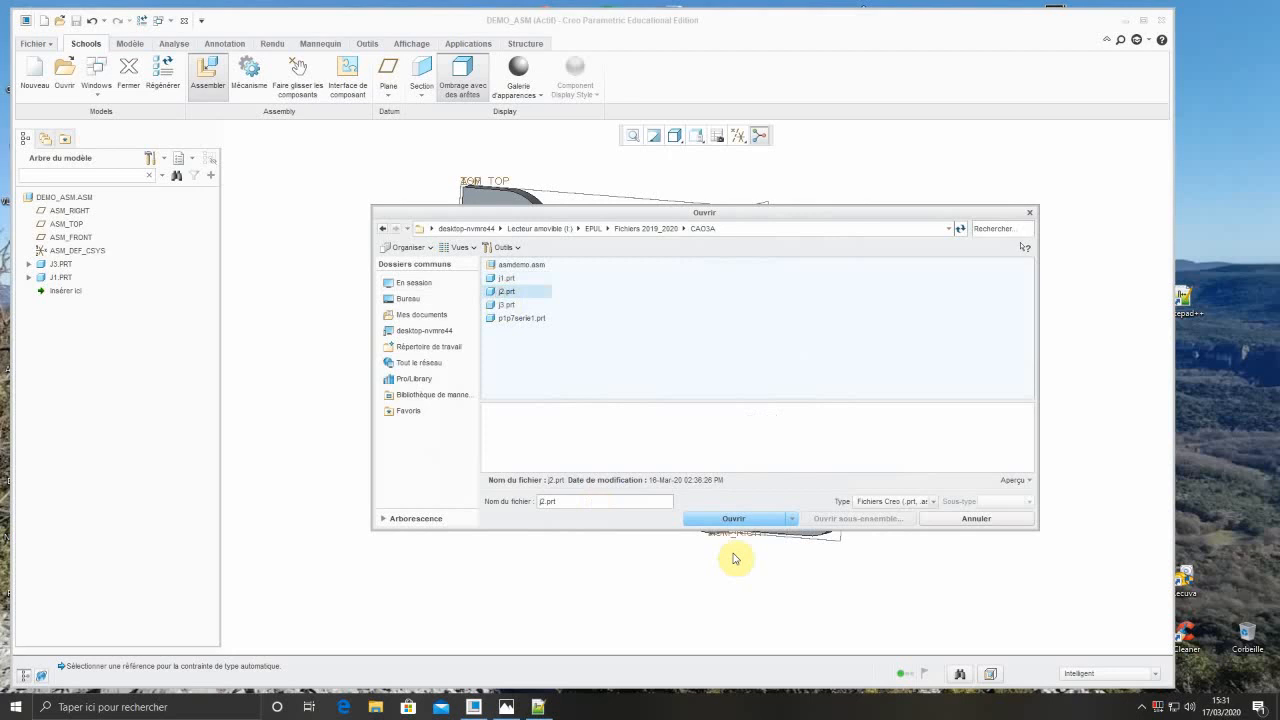
pyautogui.click(735, 520)
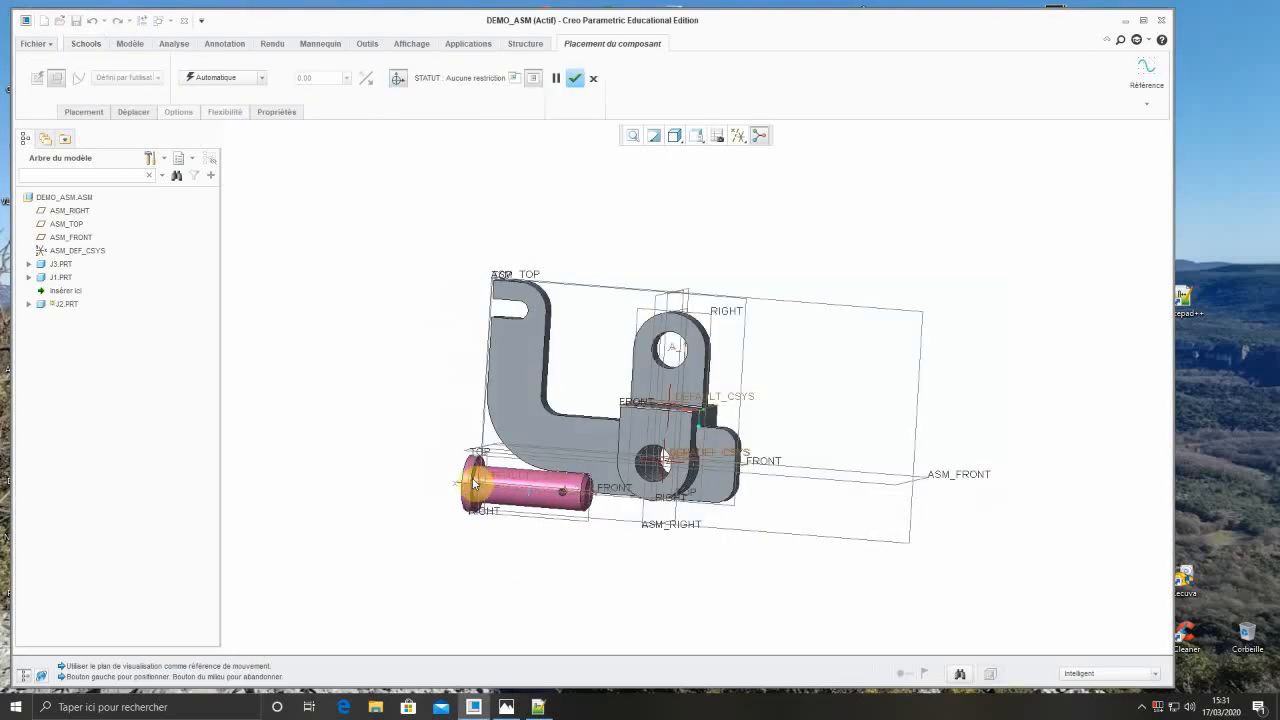
pyautogui.click(330, 268)
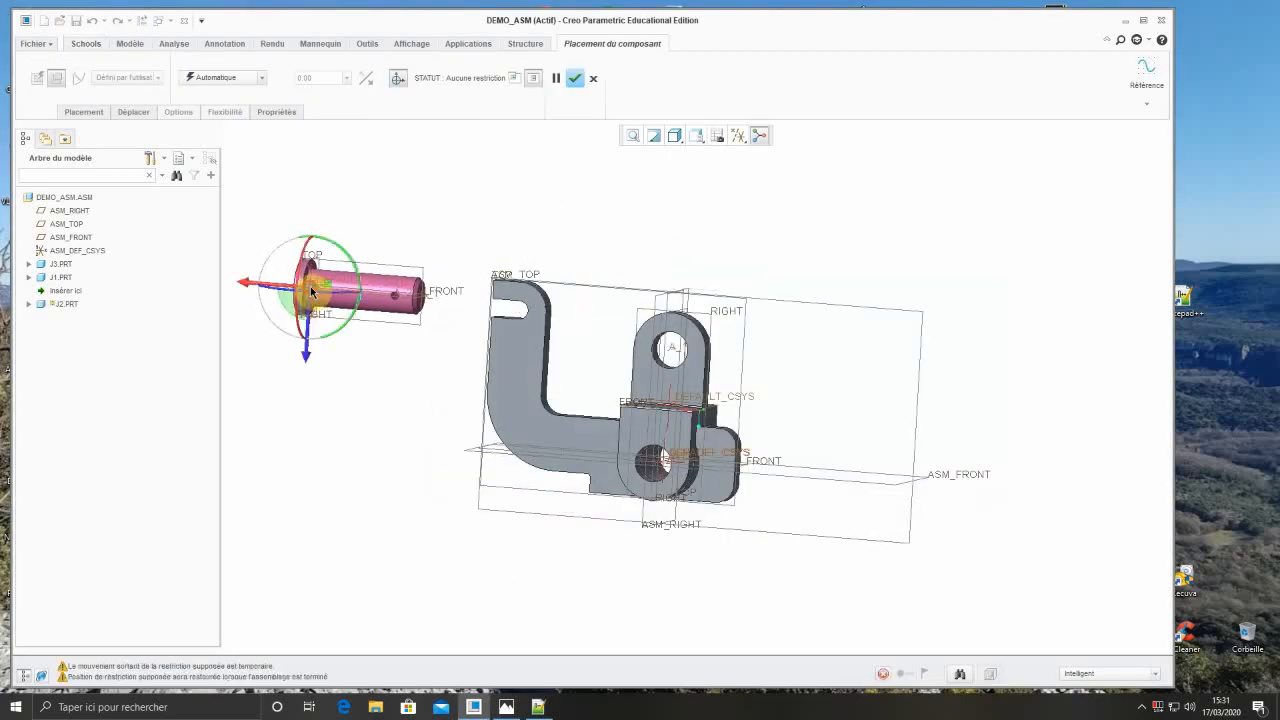
# - Constrain the pin's axis A_1 to the A_1 axis of the J3 lever's hole with a Coïncident restriction
pyautogui.scroll(3, 399, 313)
pyautogui.scroll(-3, 399, 313)
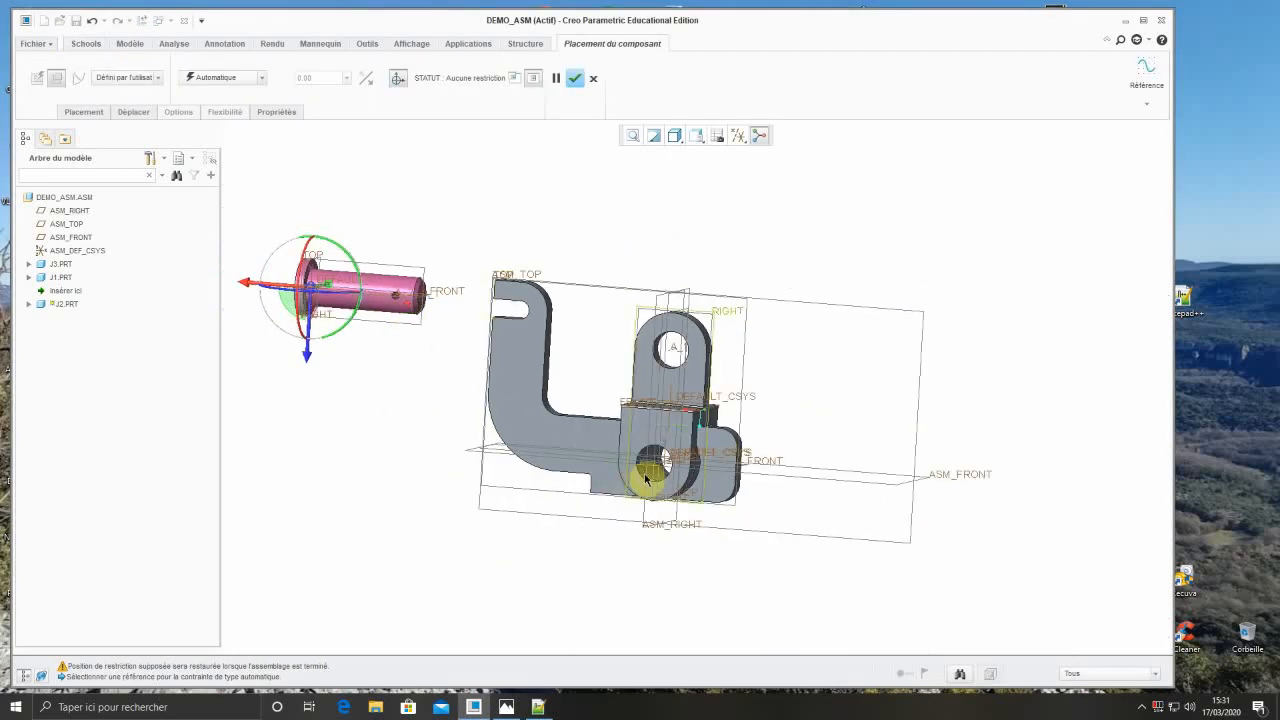
pyautogui.click(84, 112)
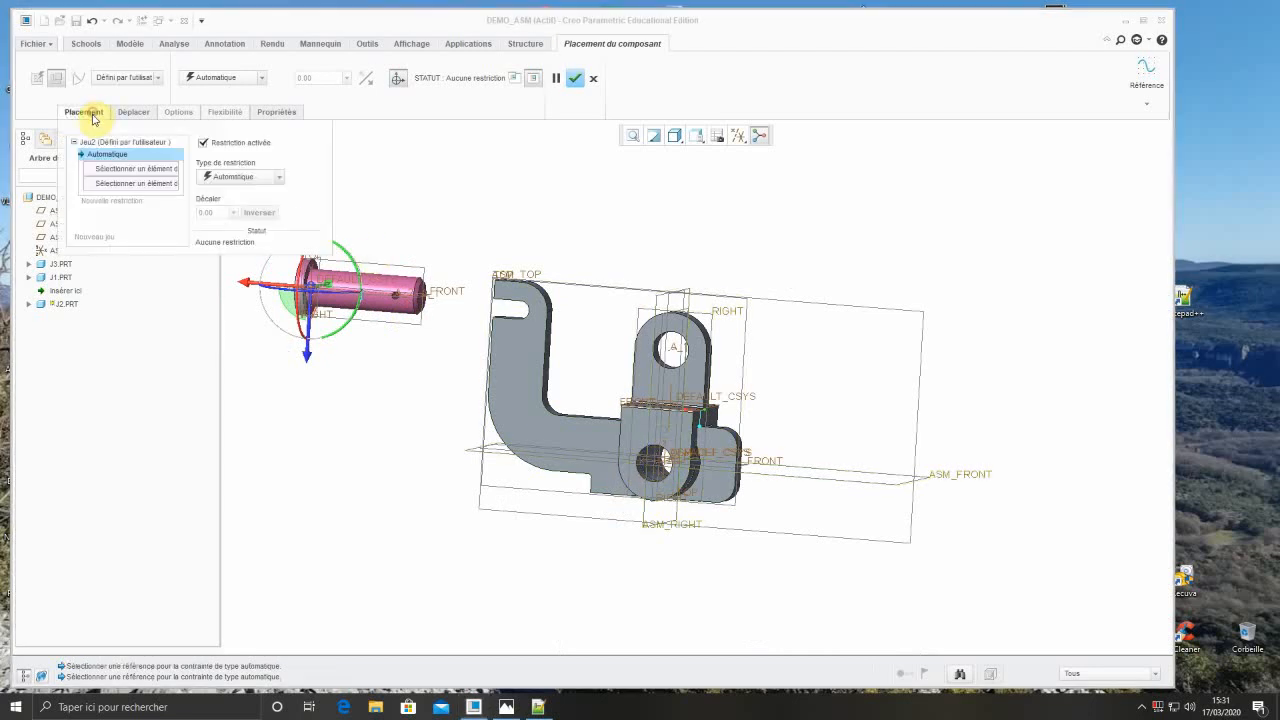
pyautogui.scroll(5, 369, 297)
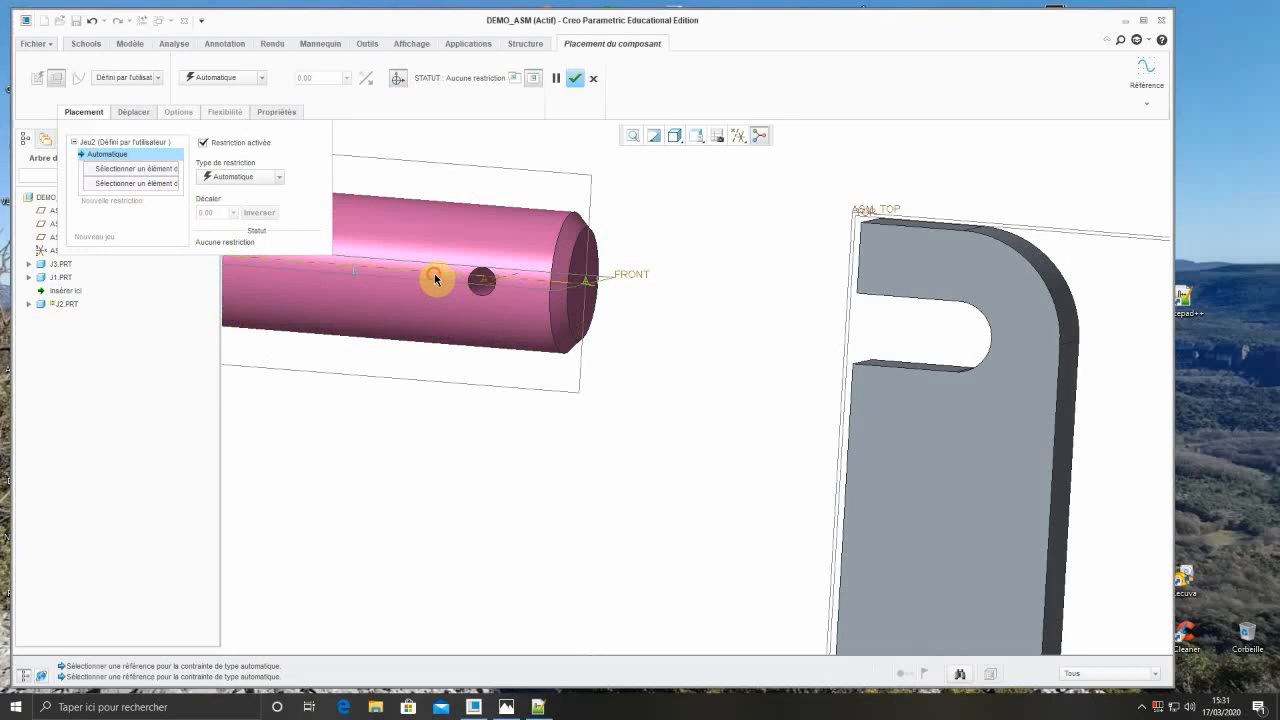
pyautogui.click(436, 280)
pyautogui.scroll(-5, 543, 382)
pyautogui.scroll(6, 810, 548)
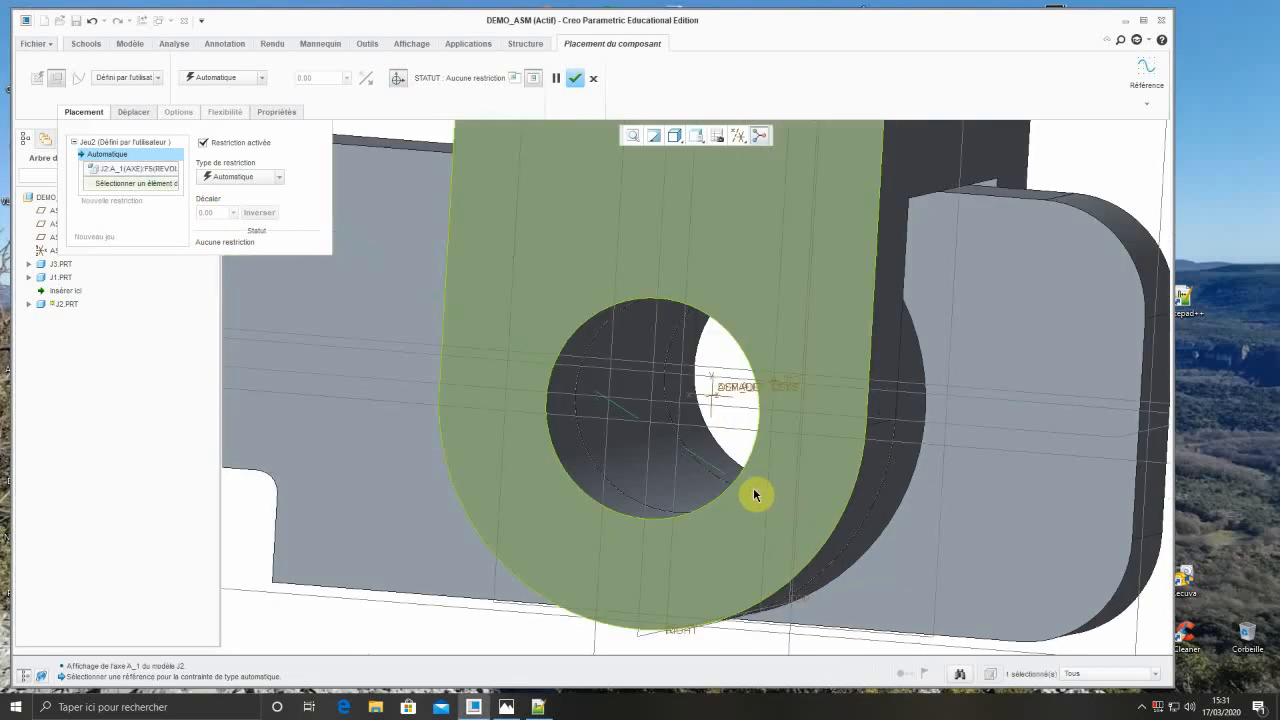
pyautogui.click(755, 392)
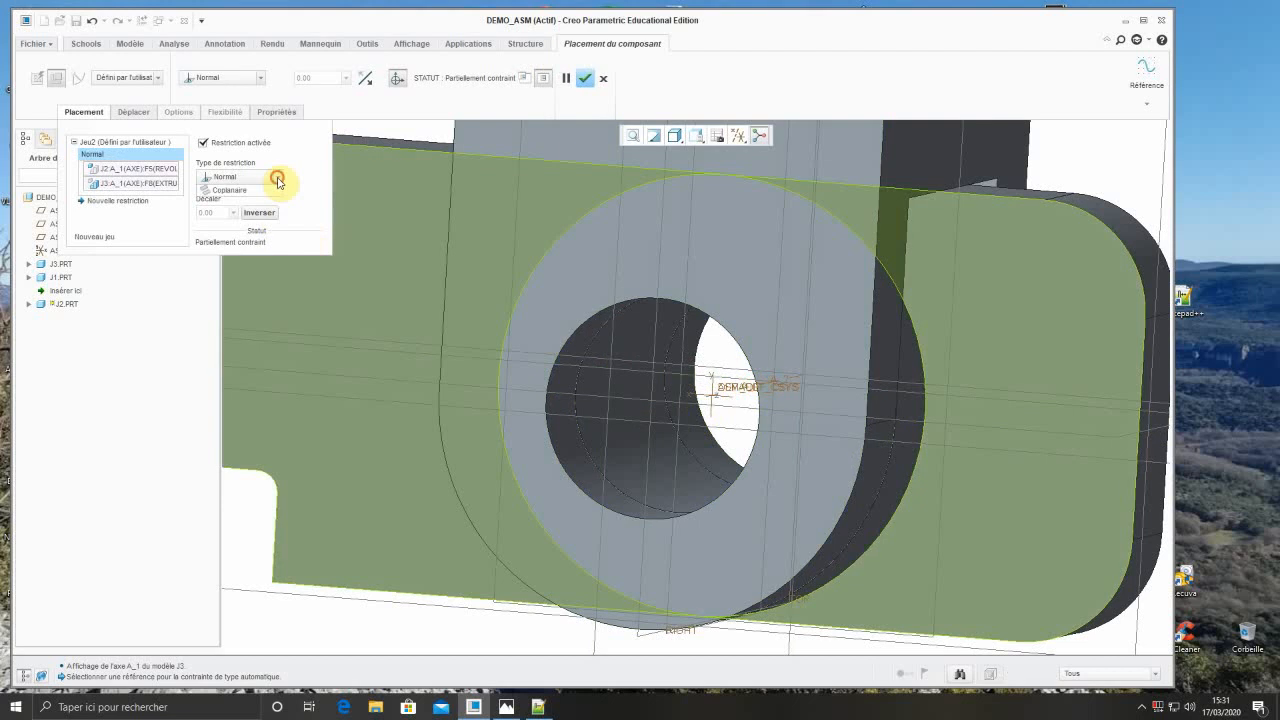
pyautogui.click(278, 179)
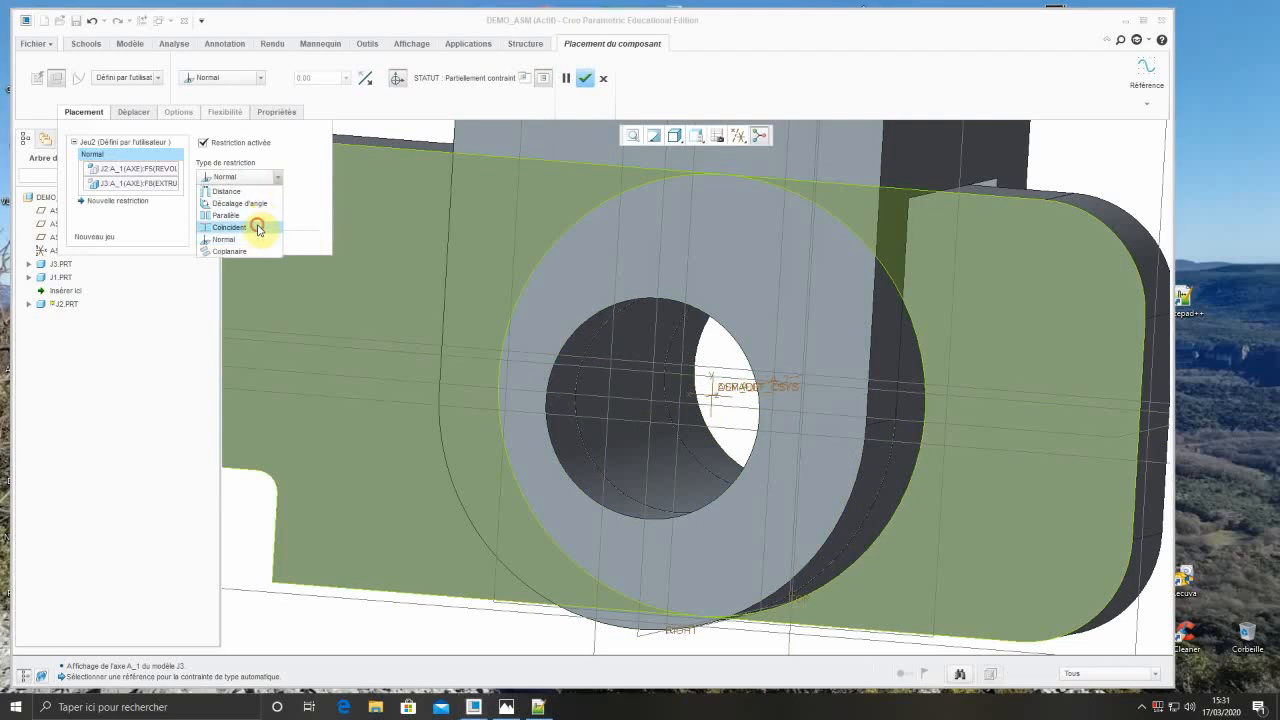
pyautogui.click(258, 227)
# - Translate the J2 pin along its axis until it sits clear of the fork, with its whole shank exposed
pyautogui.moveTo(768, 457); pyautogui.dragTo(771, 490, button='middle')
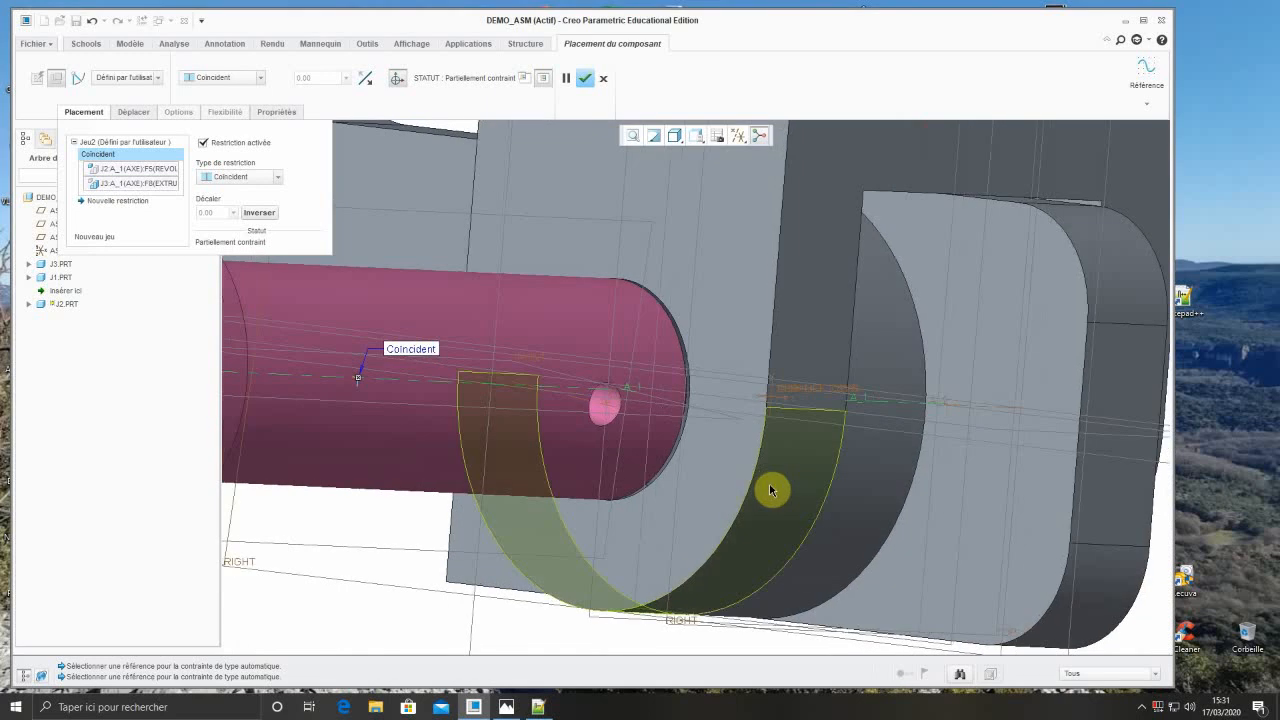
pyautogui.scroll(2, 770, 490)
pyautogui.scroll(-1, 637, 474)
pyautogui.scroll(2, 637, 474)
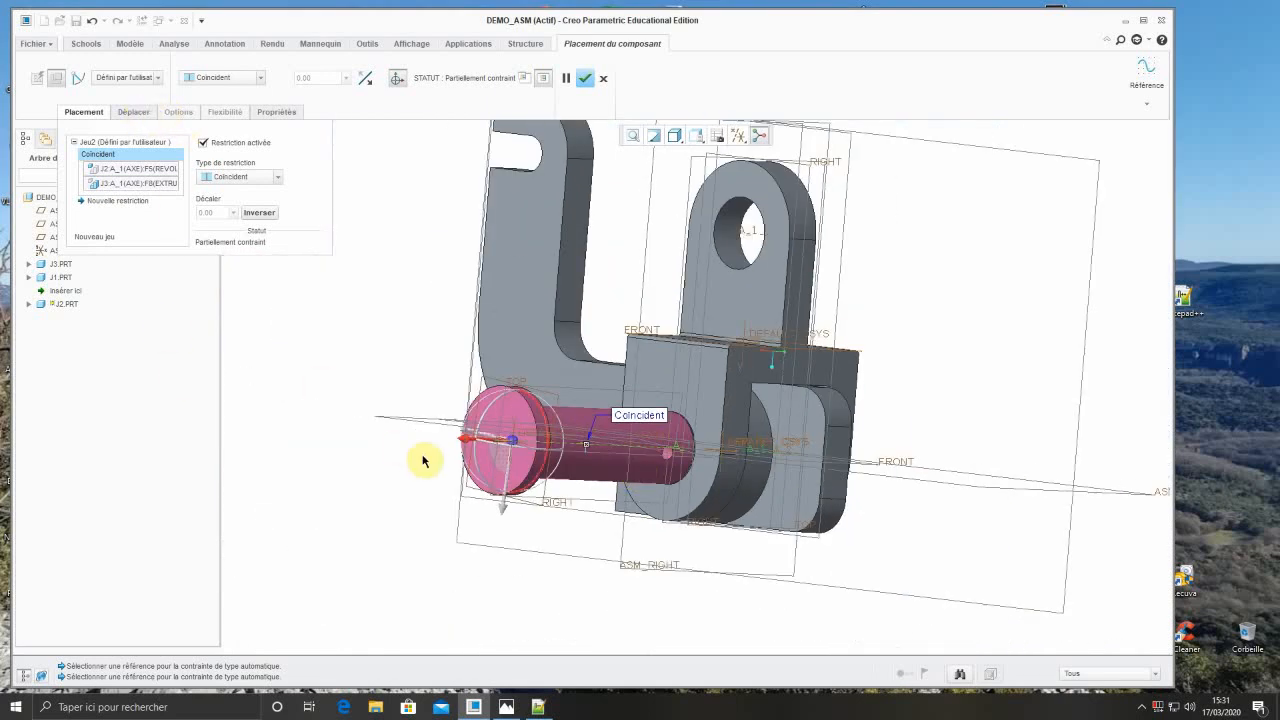
pyautogui.click(143, 116)
pyautogui.click(523, 425)
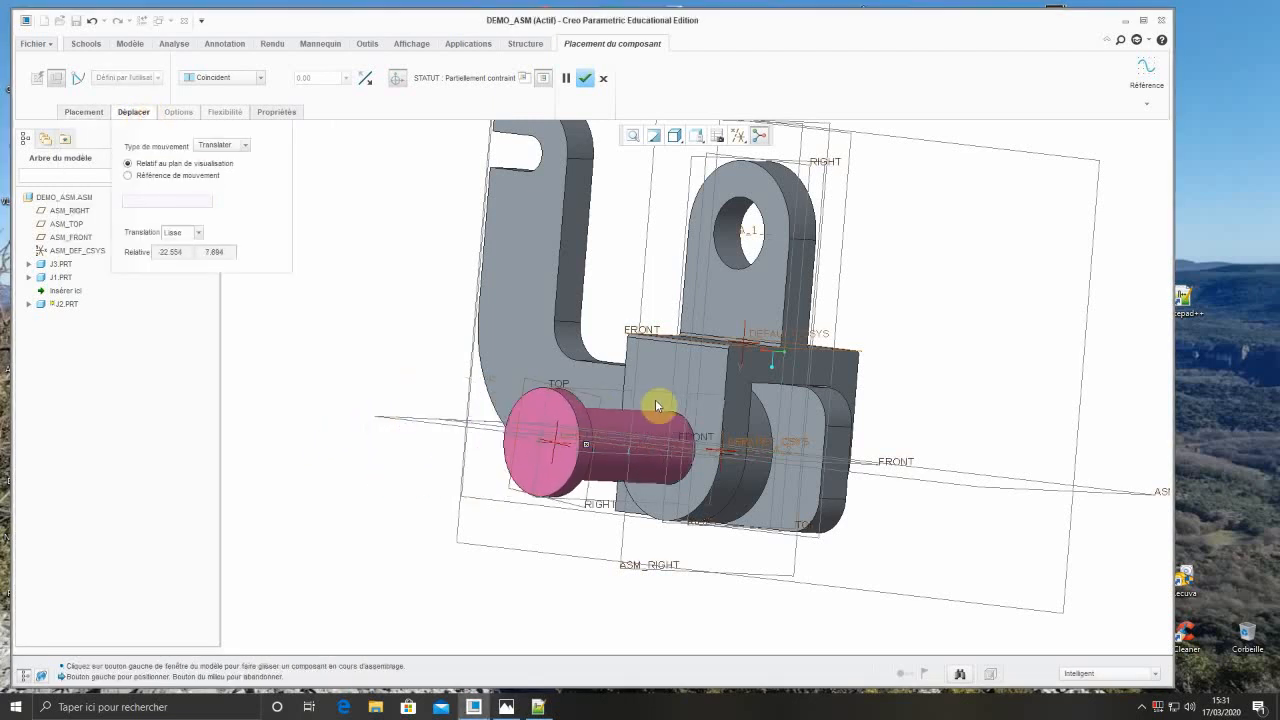
pyautogui.click(345, 455)
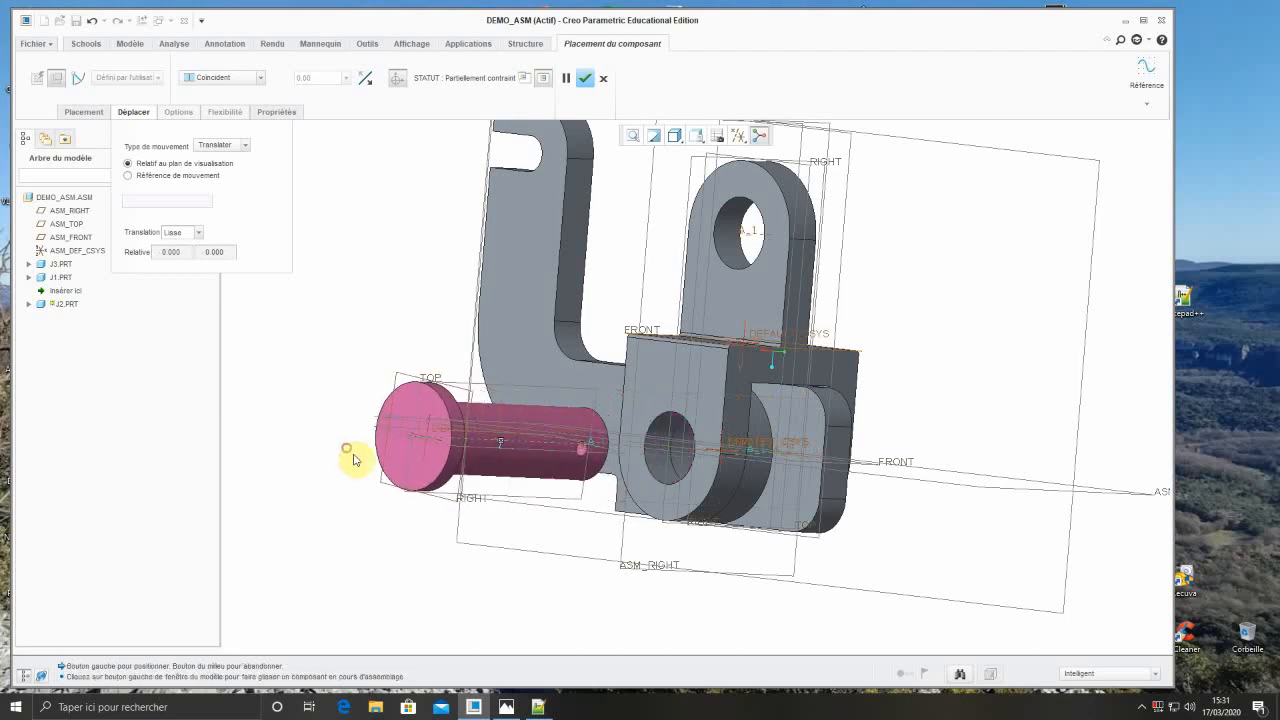
pyautogui.moveTo(475, 531); pyautogui.dragTo(381, 538, button='middle')
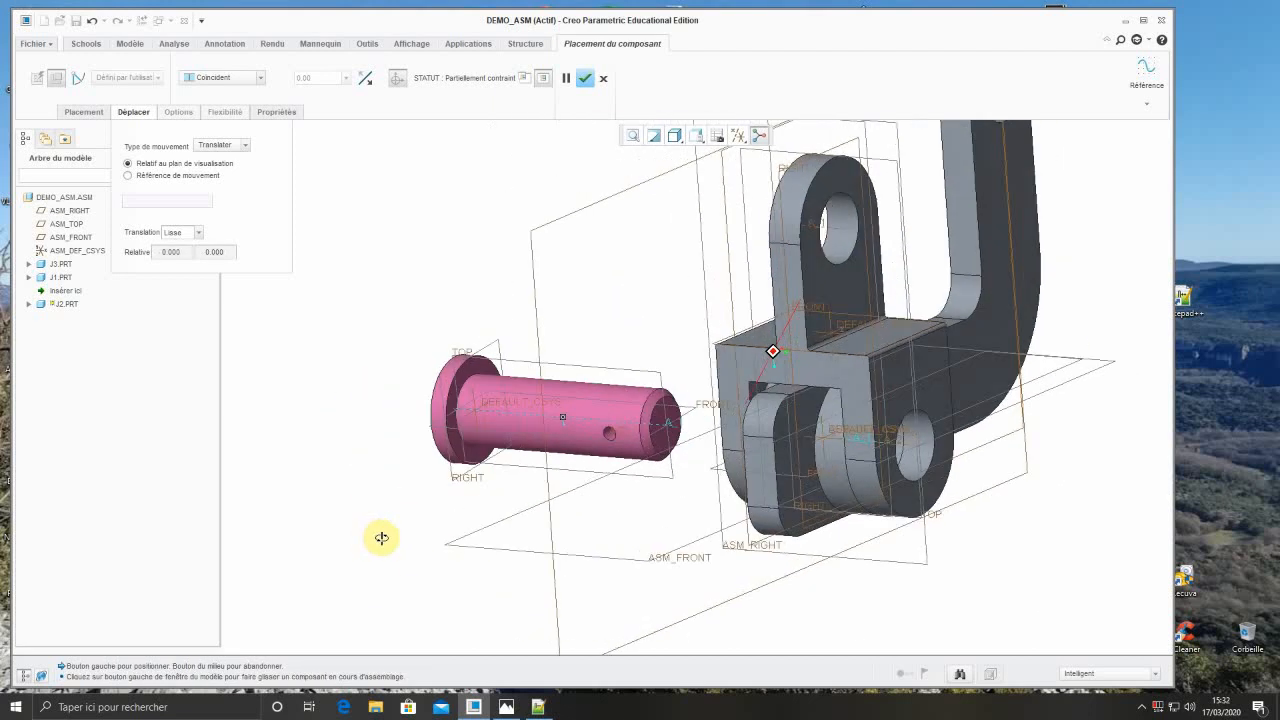
pyautogui.click(246, 148)
pyautogui.click(247, 149)
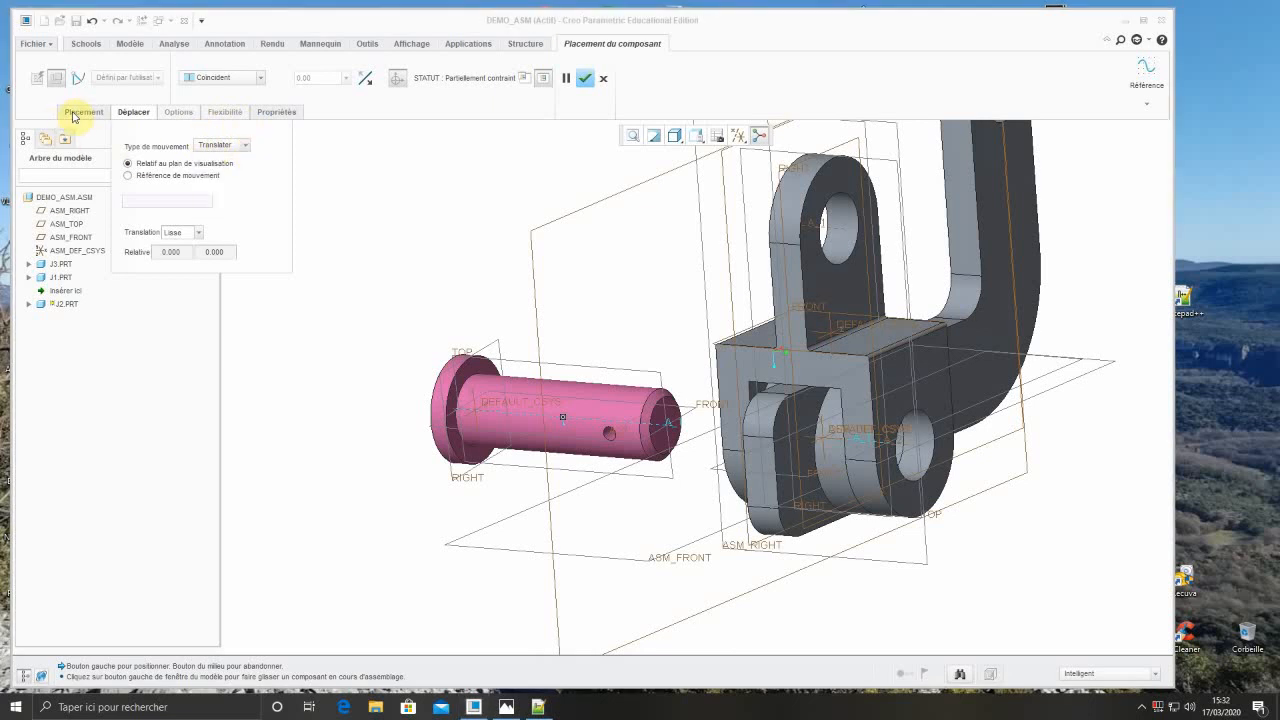
# - Add a Coïncident restriction between the underside of the J2 pin's head and the outer face of the J1 fork
pyautogui.click(82, 113)
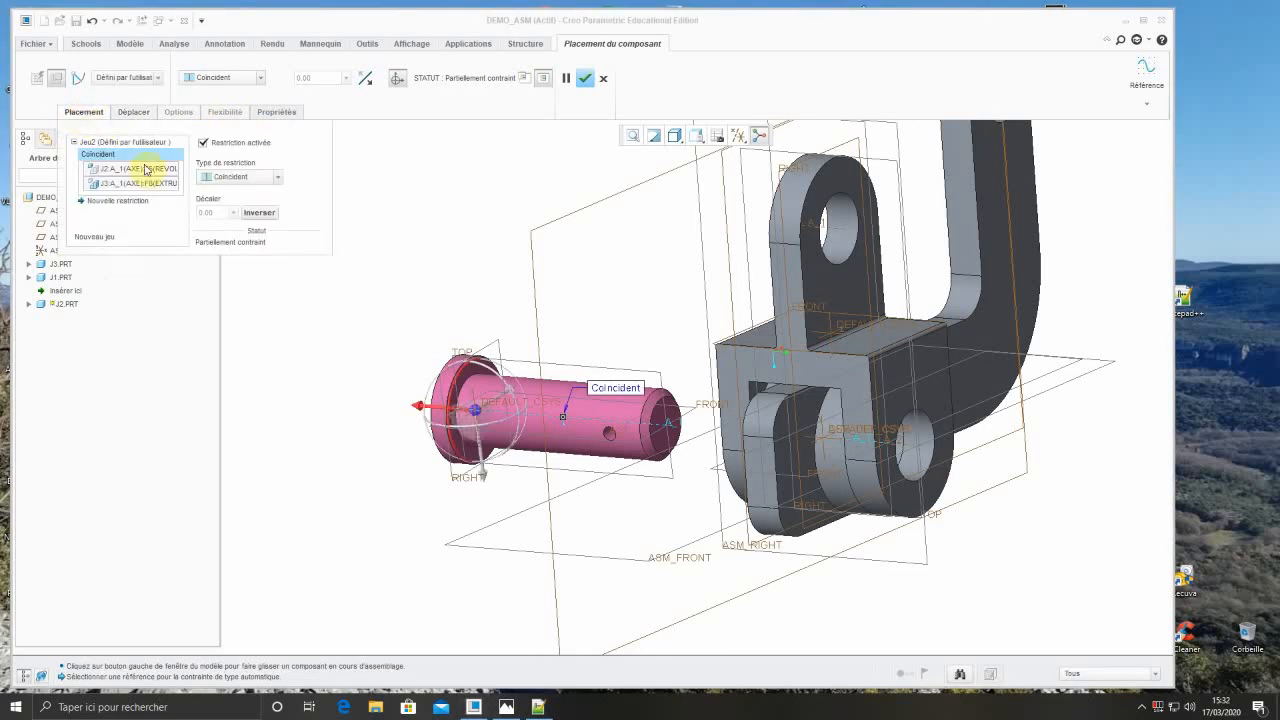
pyautogui.click(143, 205)
pyautogui.scroll(-5, 463, 371)
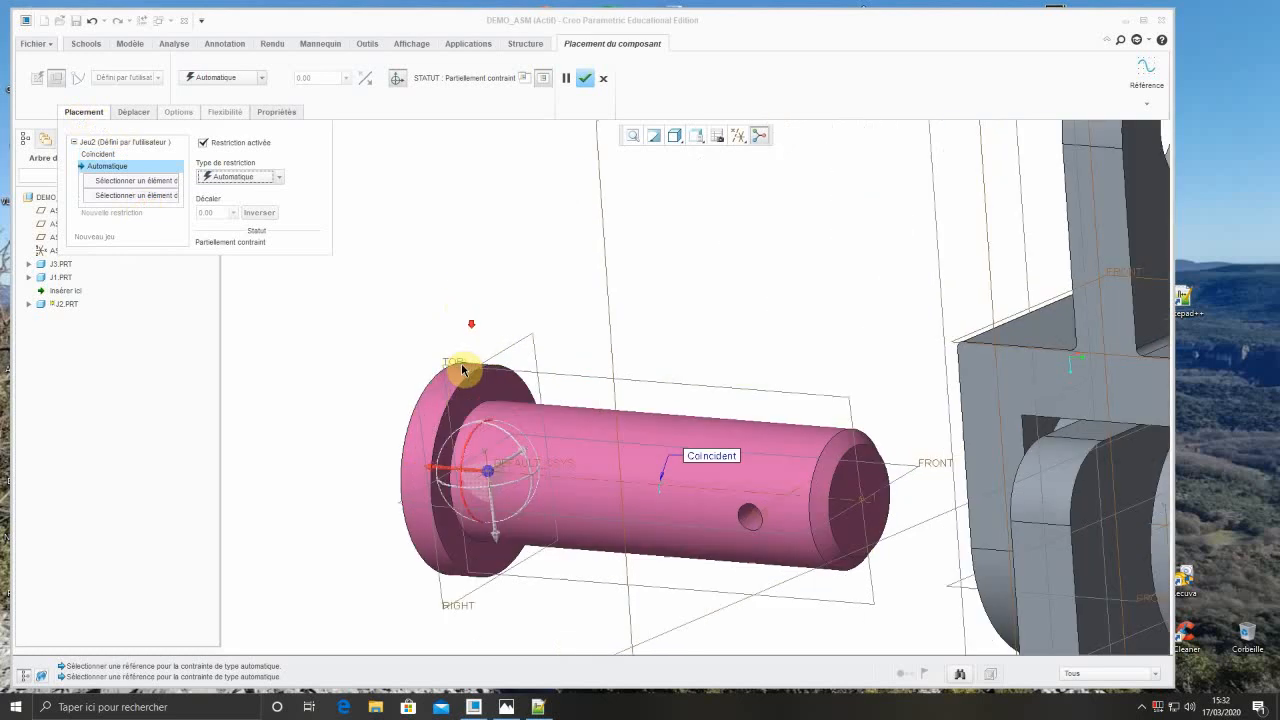
pyautogui.click(513, 398)
pyautogui.scroll(6, 514, 366)
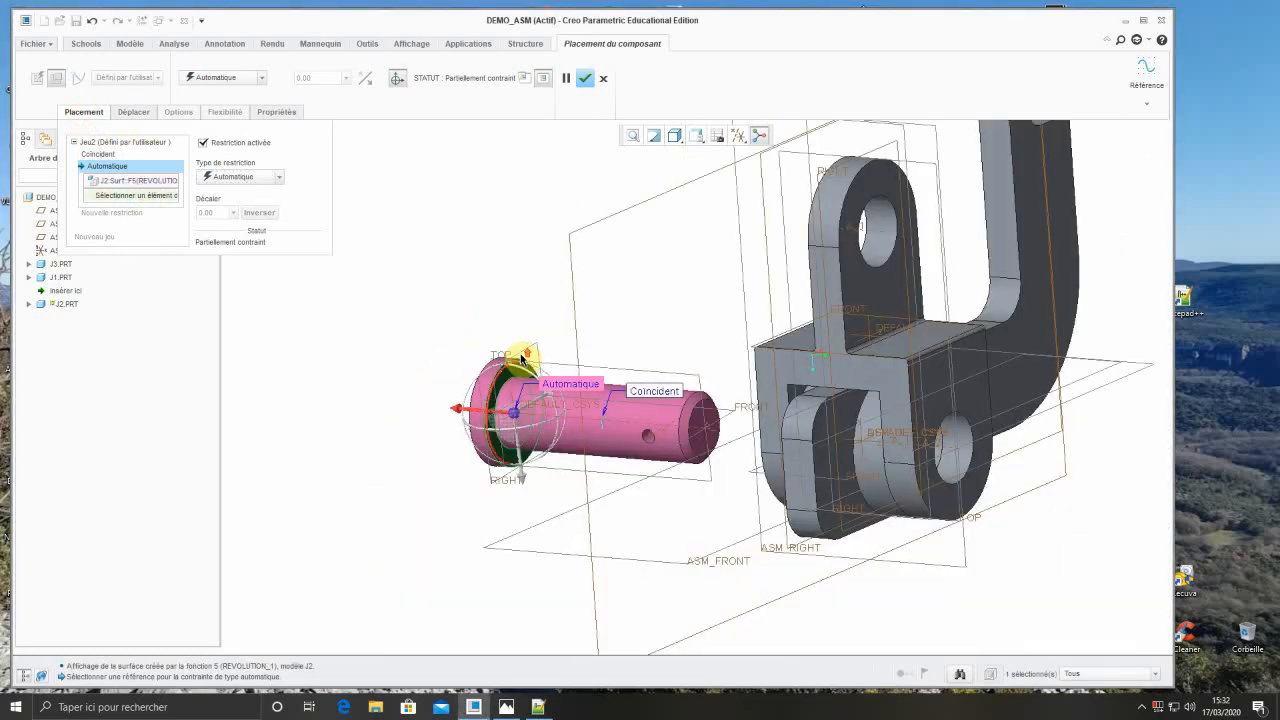
pyautogui.moveTo(514, 302); pyautogui.dragTo(543, 306, button='middle')
pyautogui.scroll(-3, 728, 342)
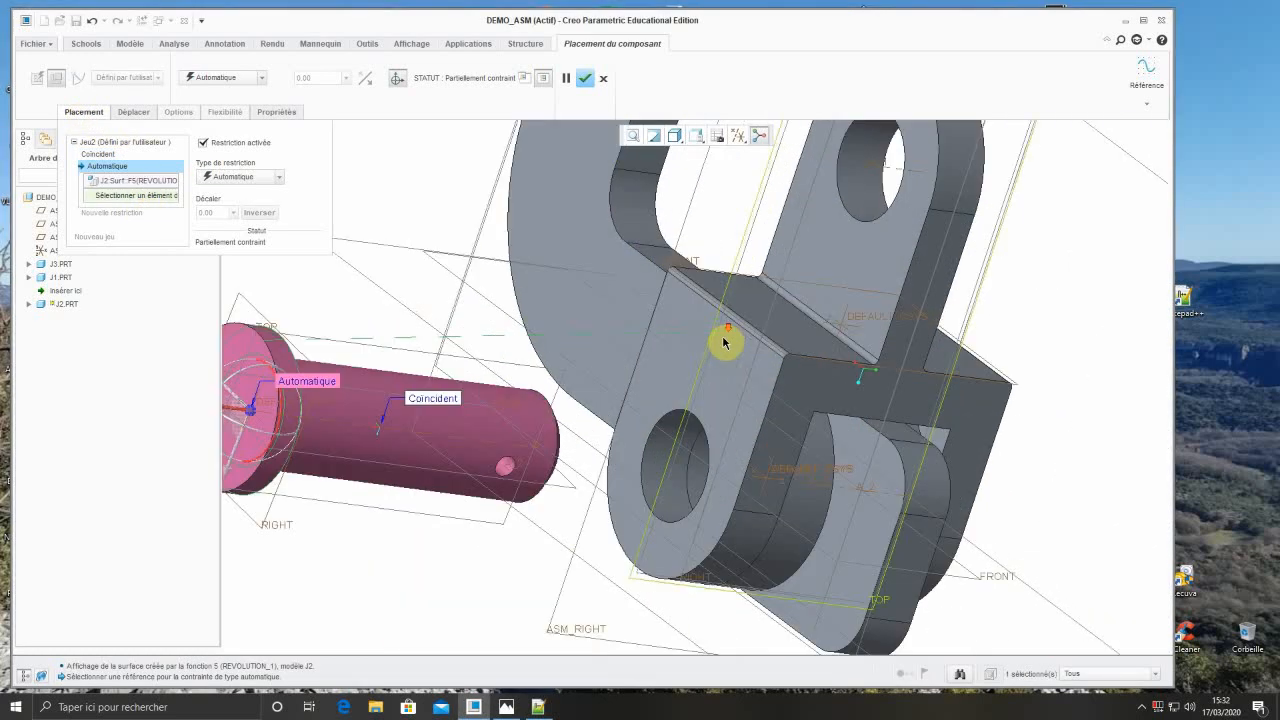
pyautogui.click(670, 385)
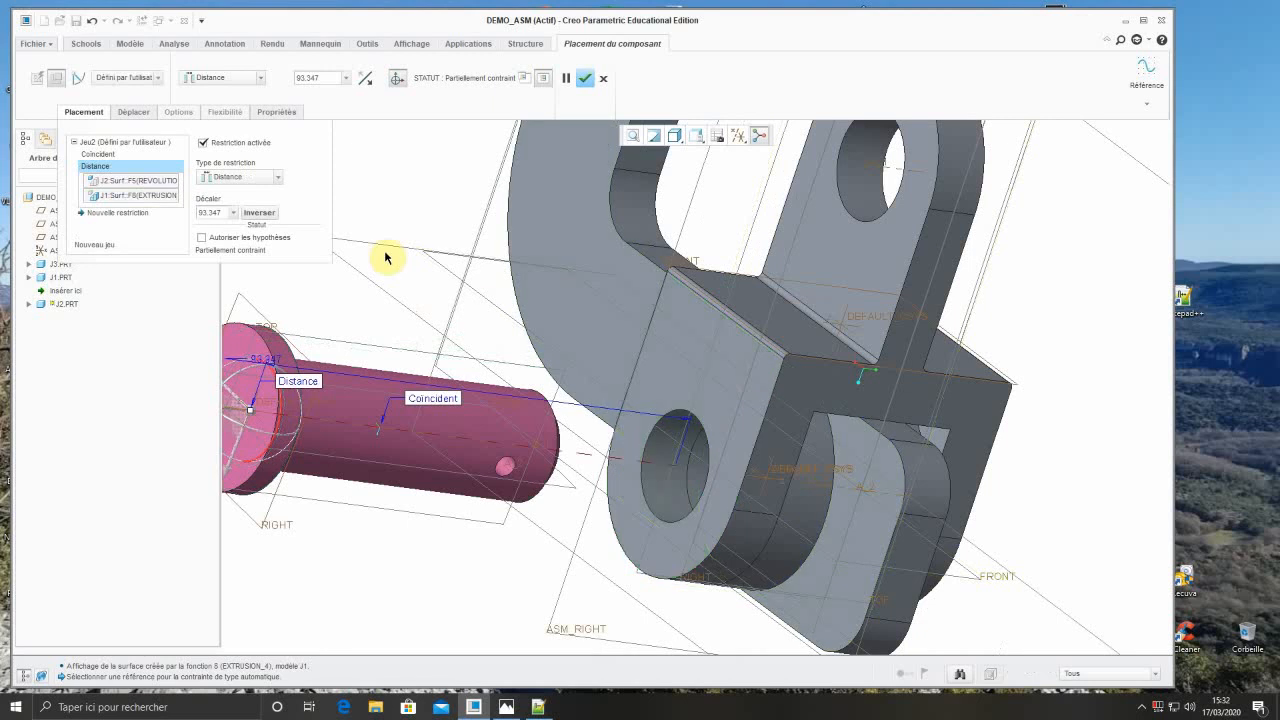
pyautogui.click(279, 184)
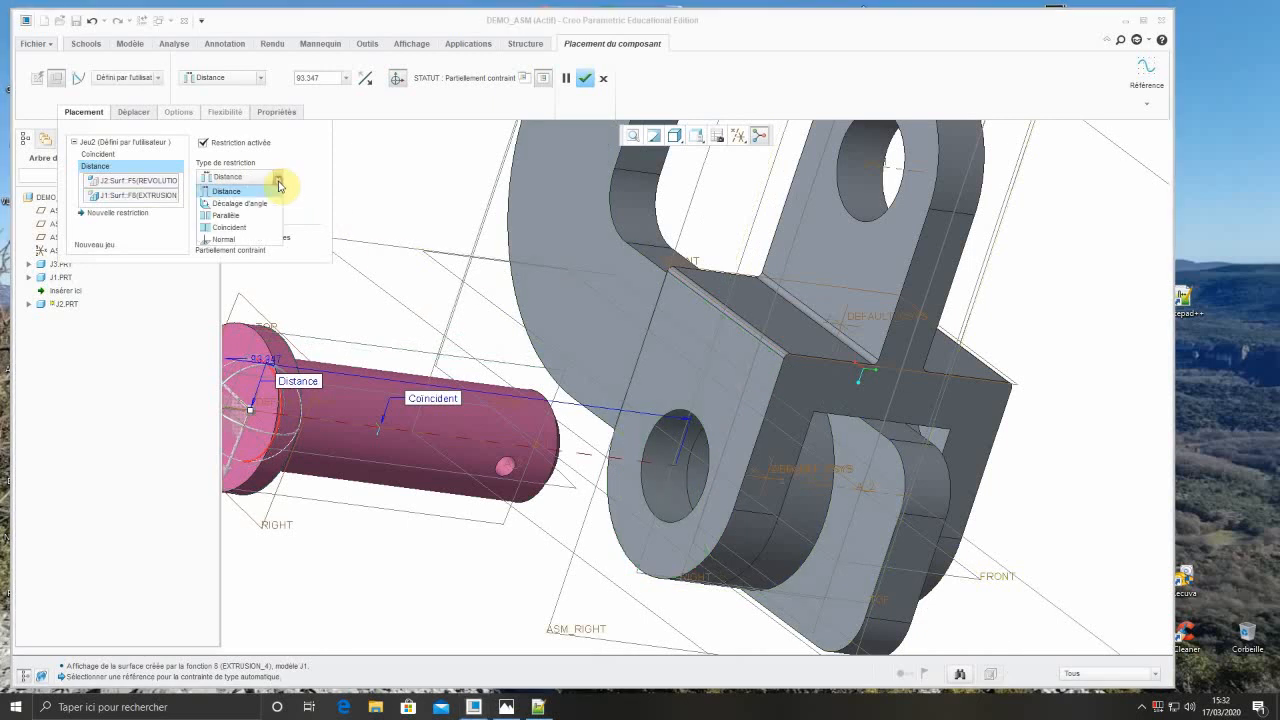
pyautogui.click(257, 228)
pyautogui.moveTo(487, 500); pyautogui.dragTo(497, 534, button='middle')
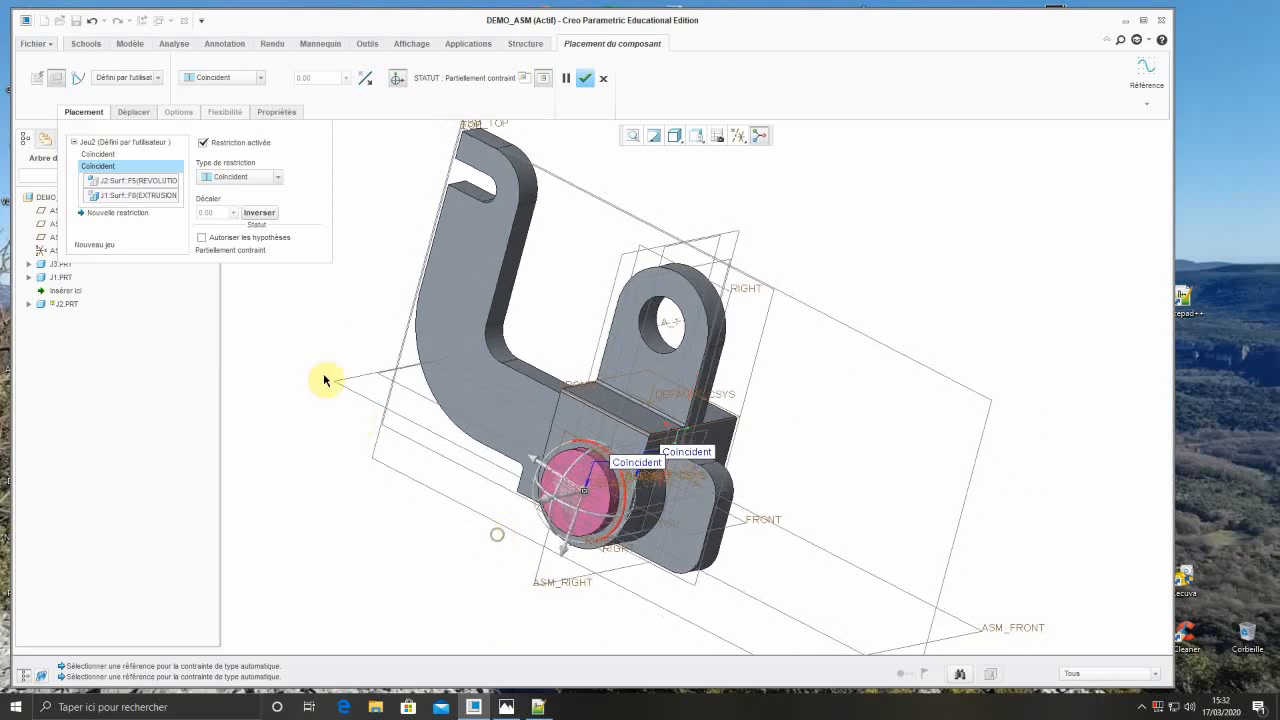
# - Add a third restriction between the J2 pin's FRONT plane and the assembly plane ASM_FRONT
pyautogui.click(143, 214)
pyautogui.scroll(3, 522, 520)
pyautogui.scroll(3, 720, 462)
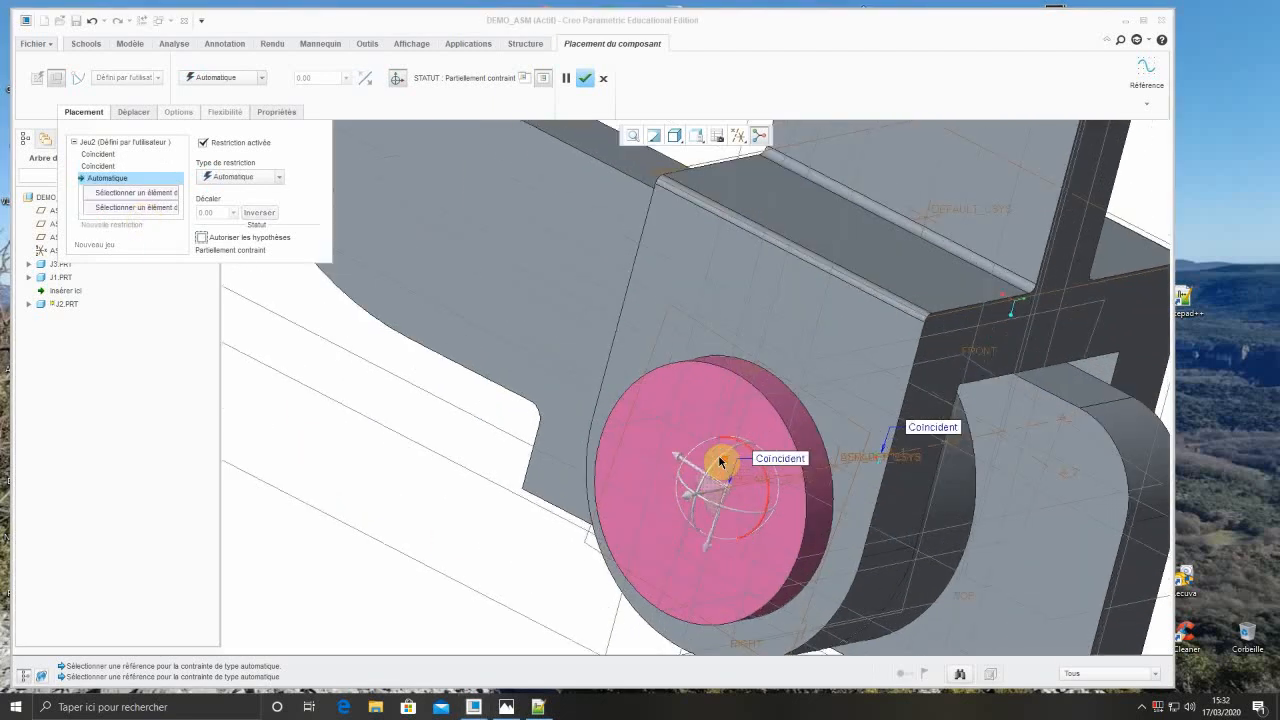
pyautogui.scroll(2, 720, 462)
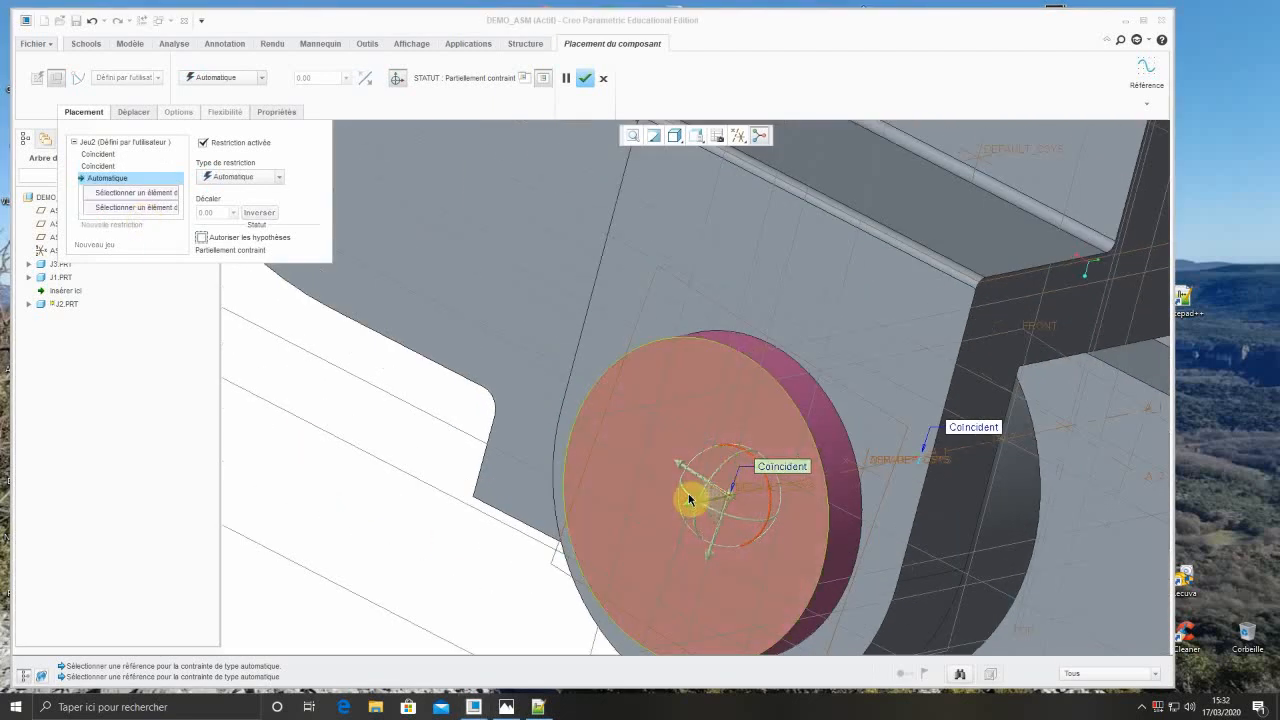
pyautogui.click(572, 424)
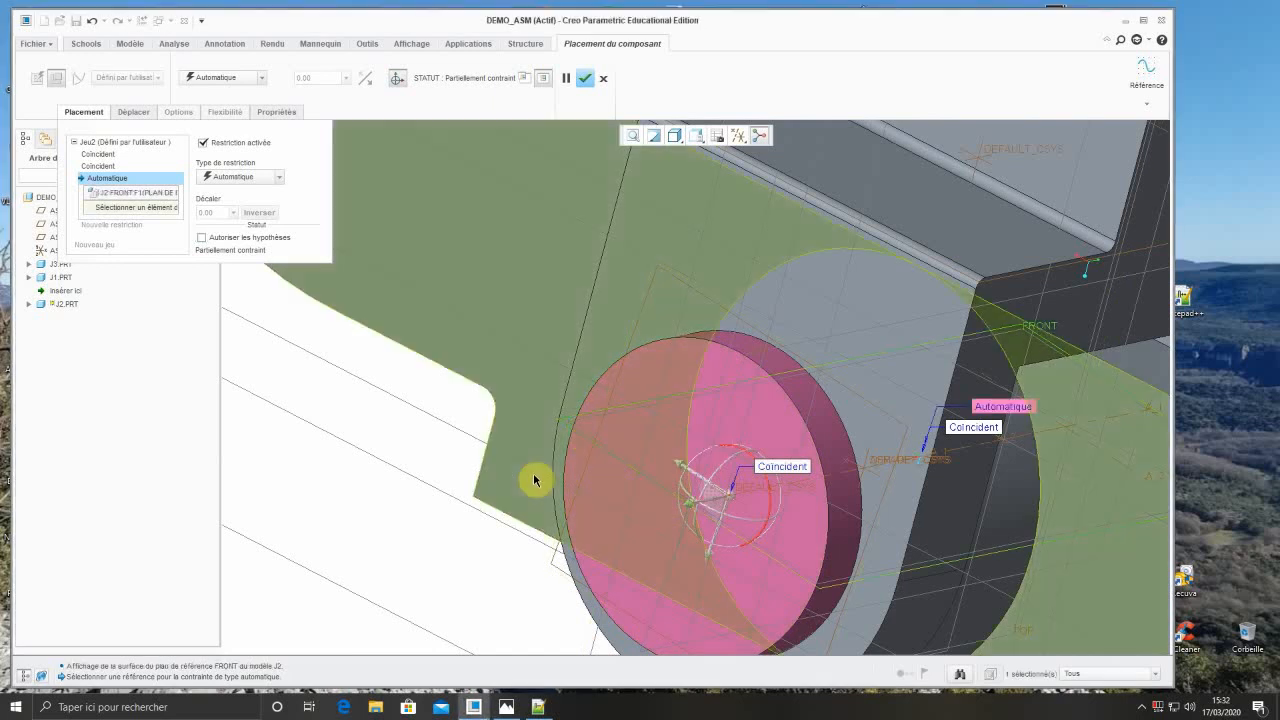
pyautogui.scroll(-5, 560, 450)
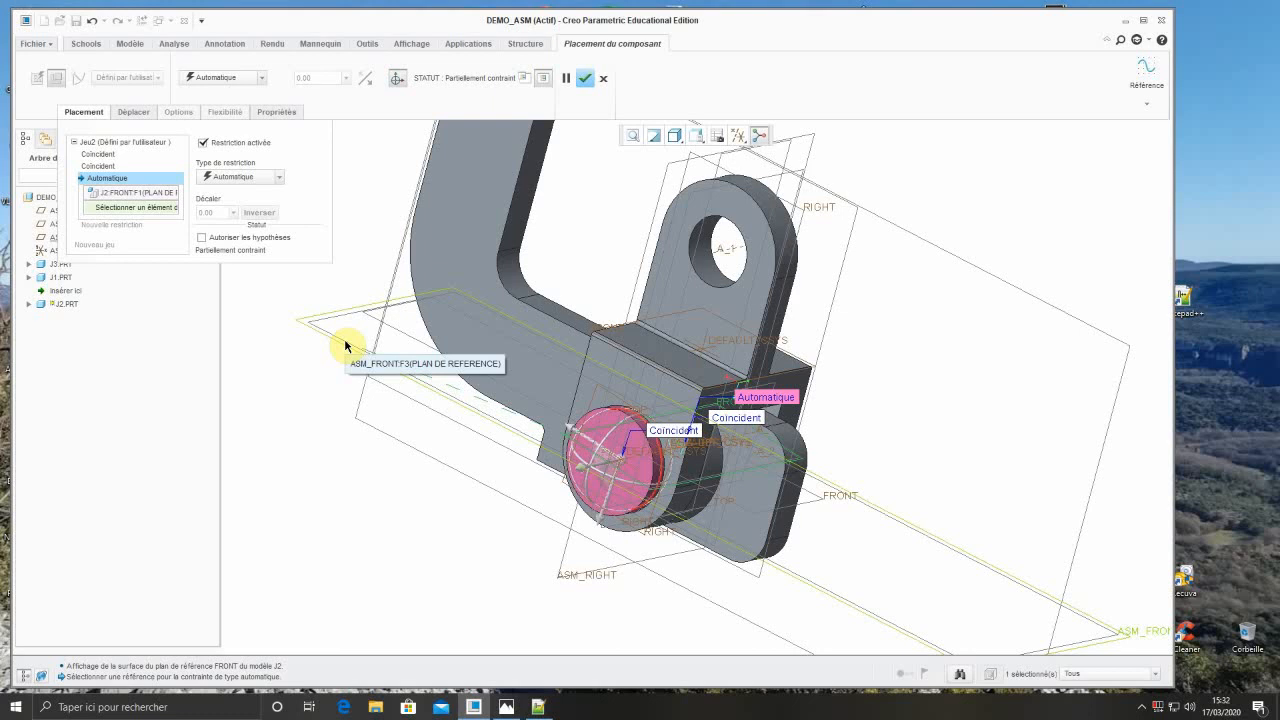
pyautogui.click(345, 346)
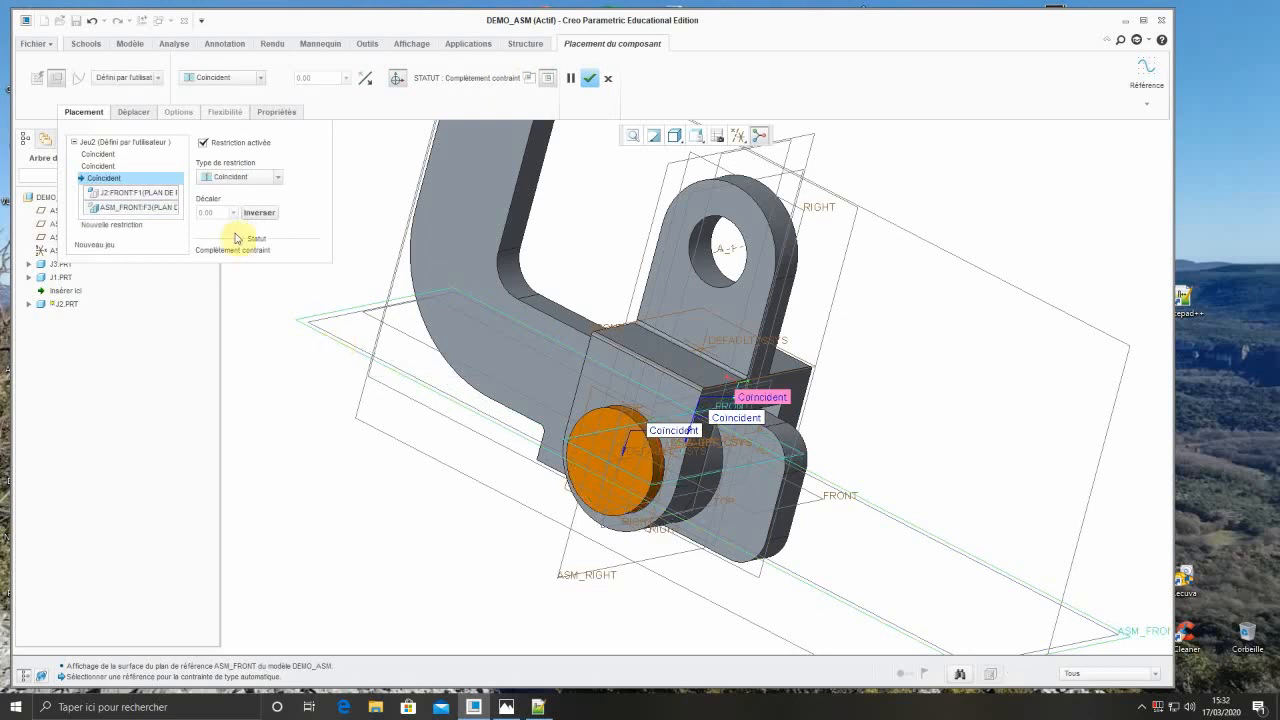
# - Change the third restriction to the Parallèle type and accept the placement of J2
pyautogui.click(278, 178)
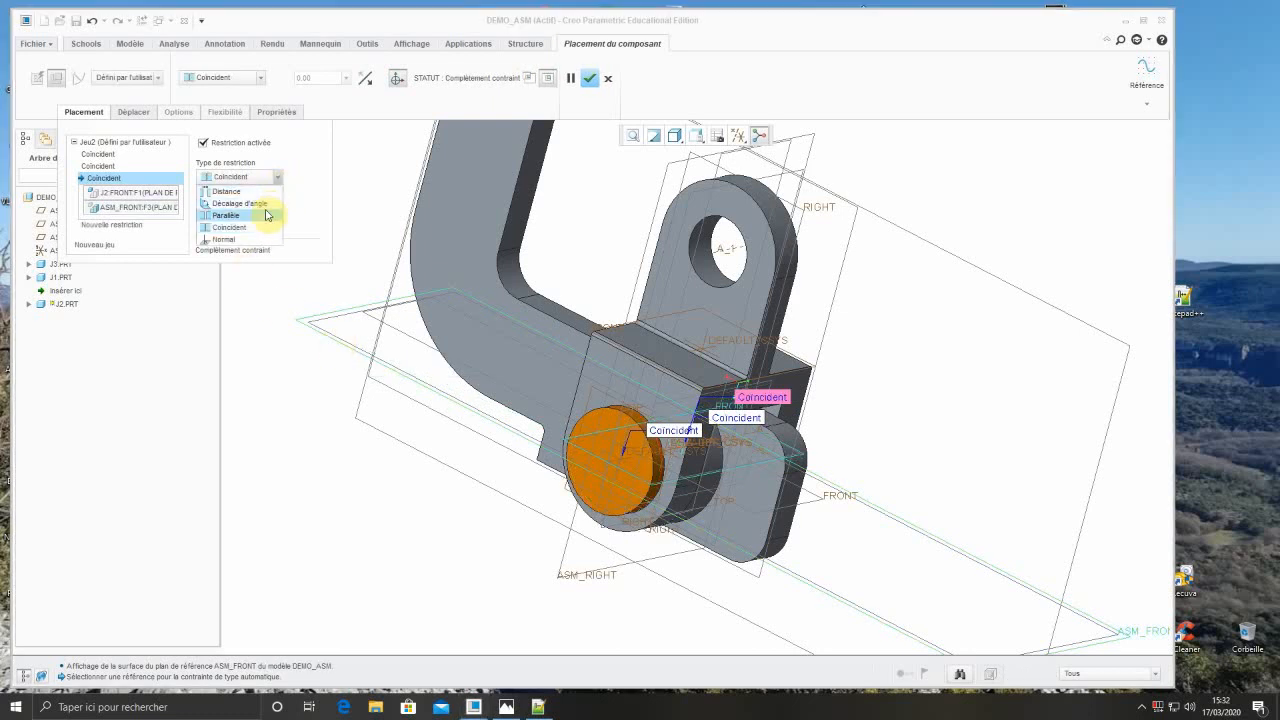
pyautogui.click(266, 215)
pyautogui.moveTo(528, 583); pyautogui.dragTo(431, 543, button='middle')
pyautogui.click(589, 78)
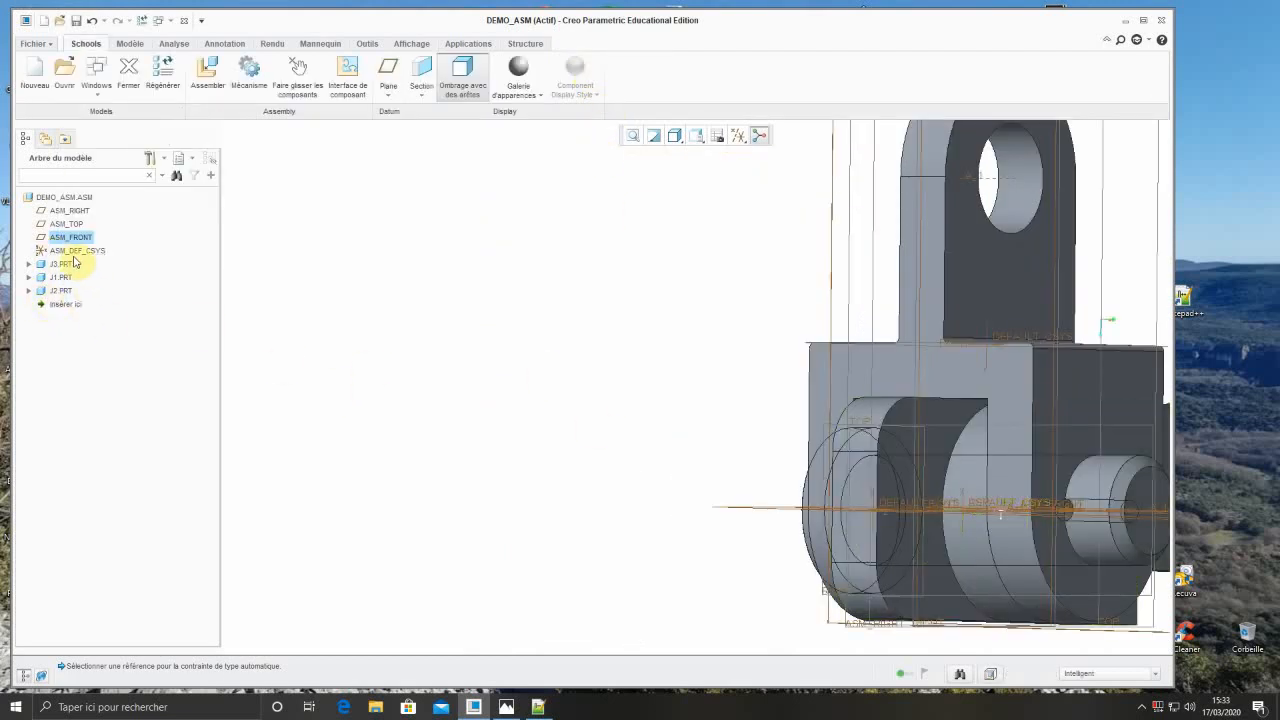
# - Turn off the display of the reference planes and coordinate systems in the assembly
pyautogui.scroll(3, 558, 262)
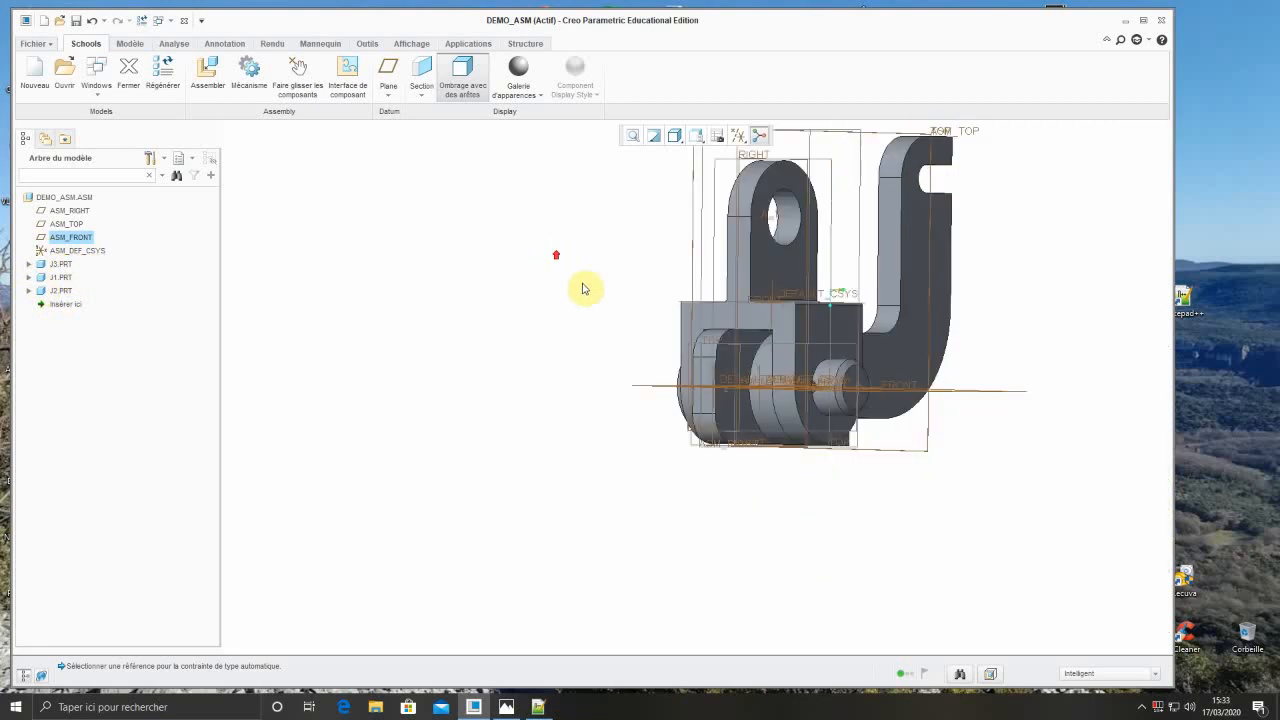
pyautogui.scroll(-5, 874, 401)
pyautogui.scroll(3, 1097, 494)
pyautogui.scroll(-3, 751, 334)
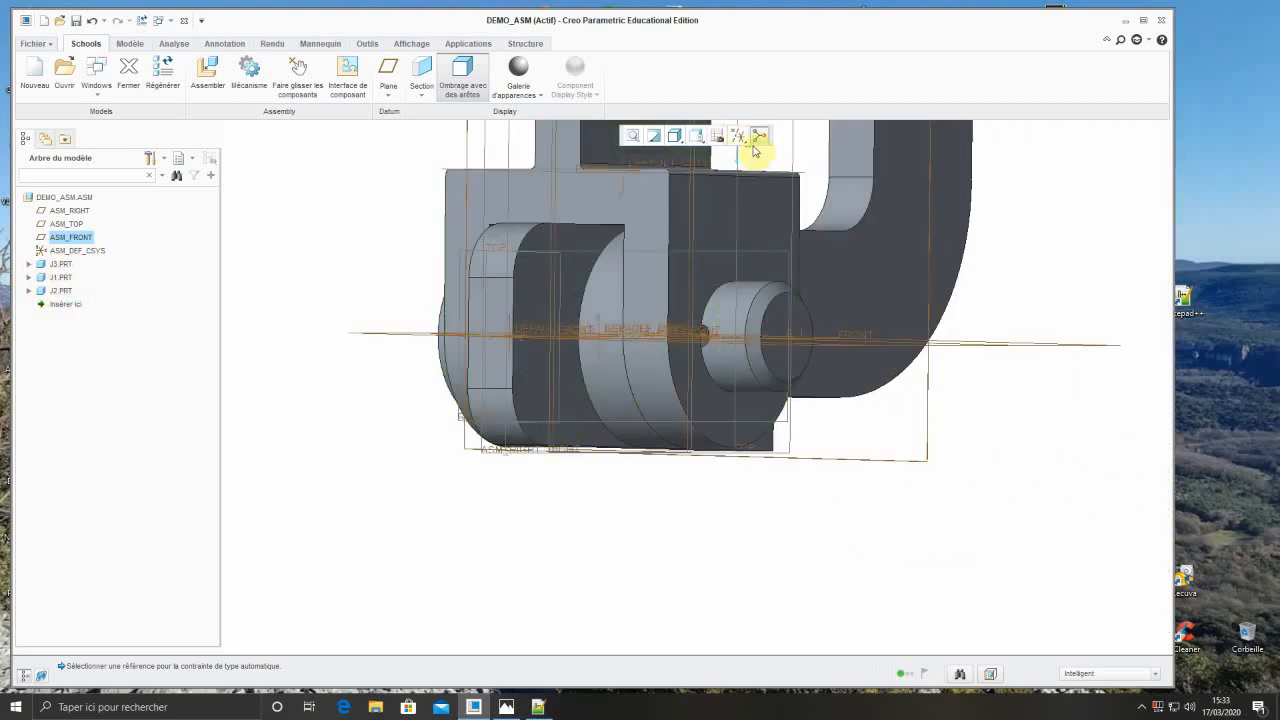
pyautogui.click(740, 138)
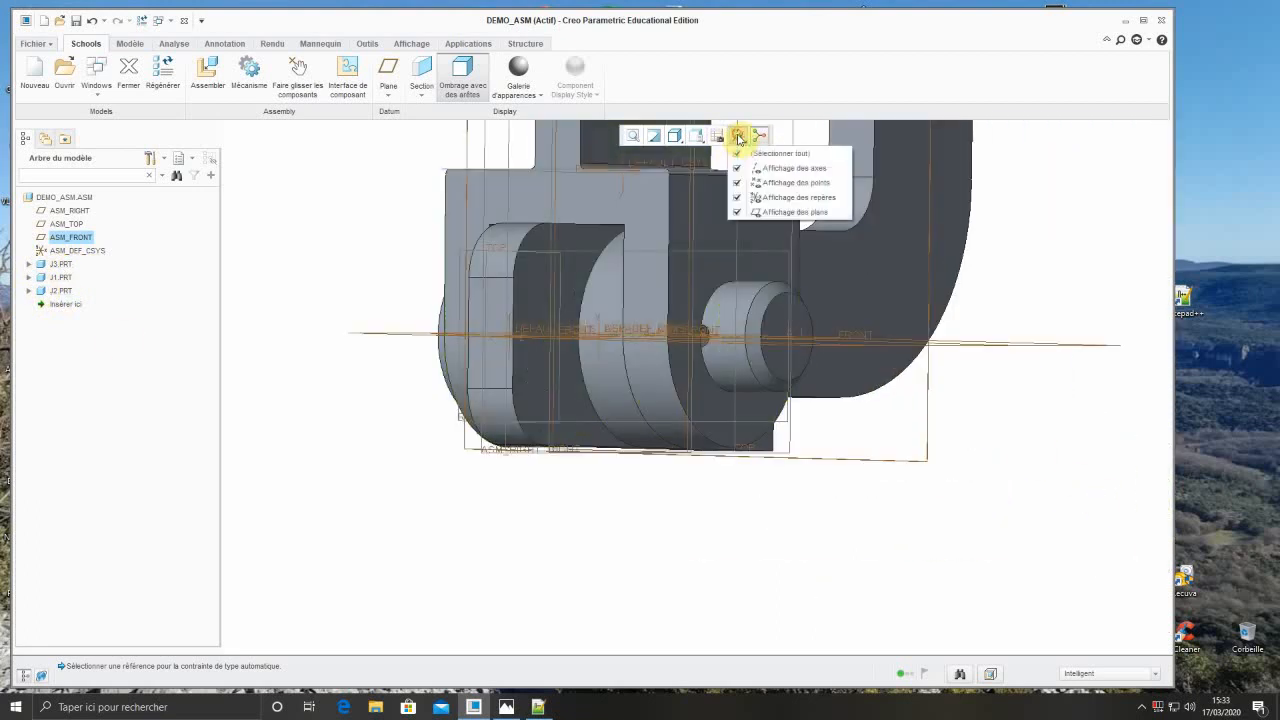
pyautogui.click(766, 211)
pyautogui.click(770, 199)
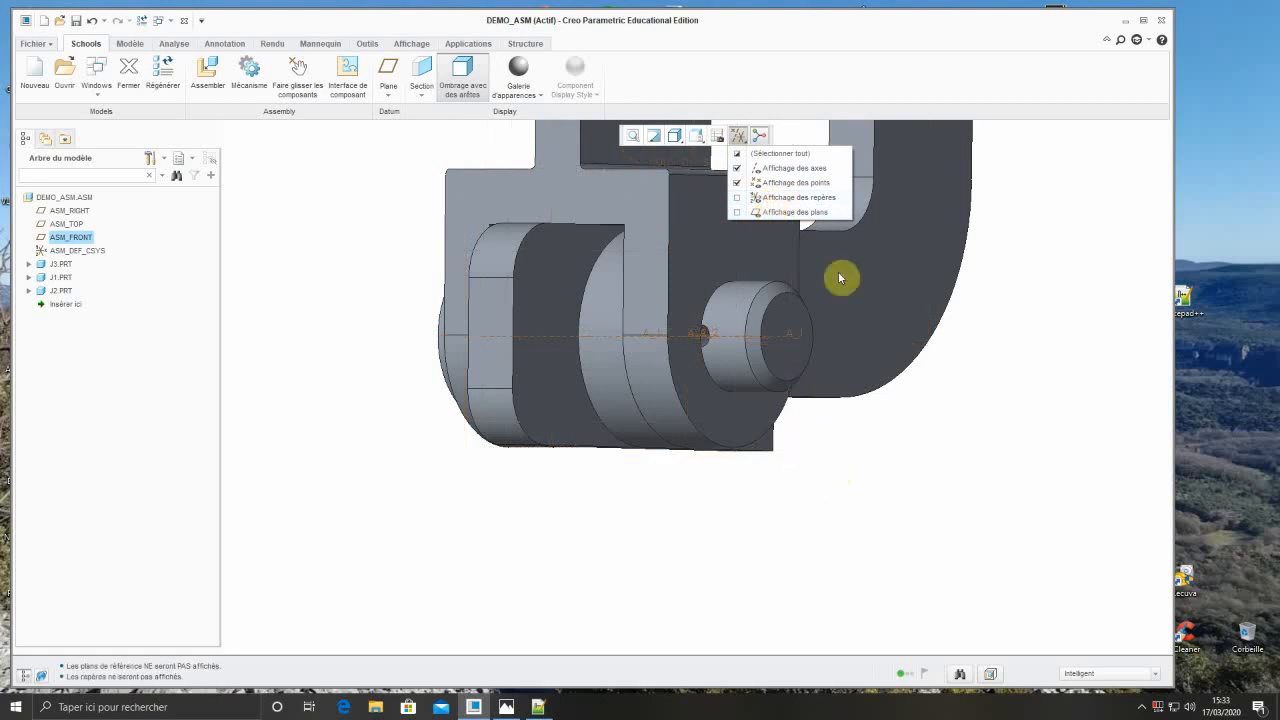
pyautogui.click(1028, 403)
# - Examine the cross hole at the pin's protruding end and the assembled fork and lever
pyautogui.scroll(-4, 720, 303)
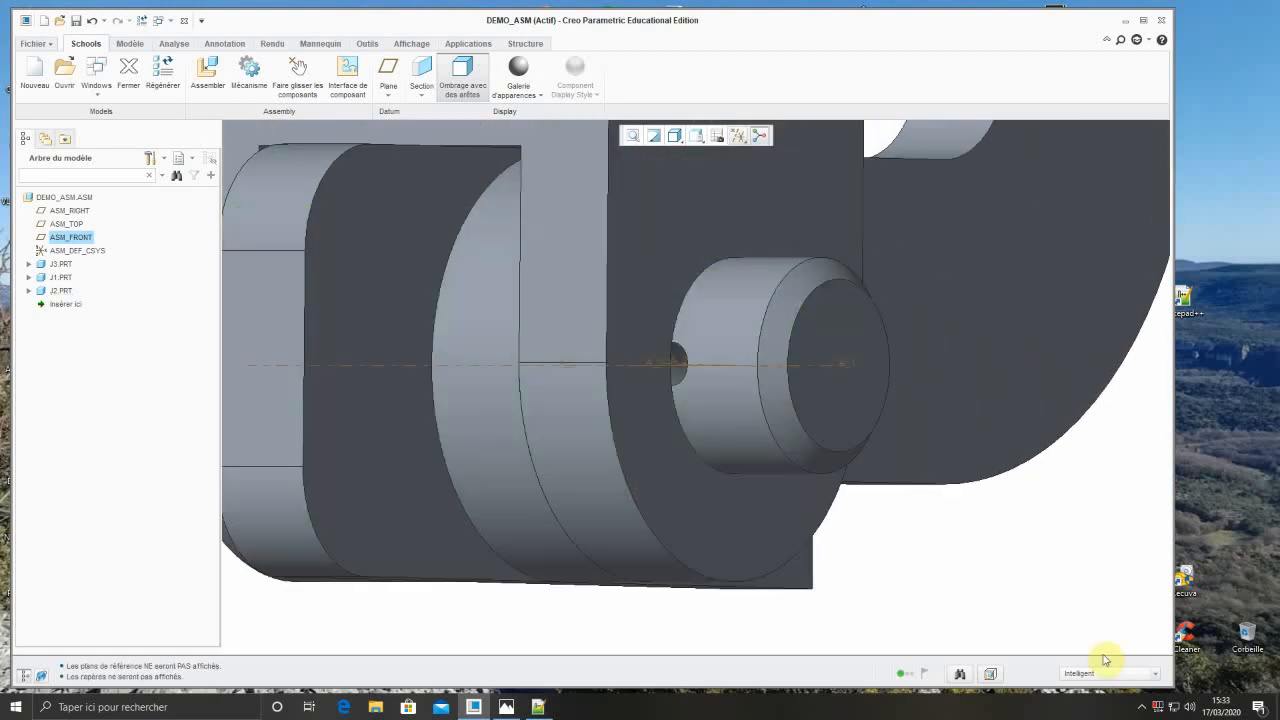
pyautogui.scroll(-2, 857, 476)
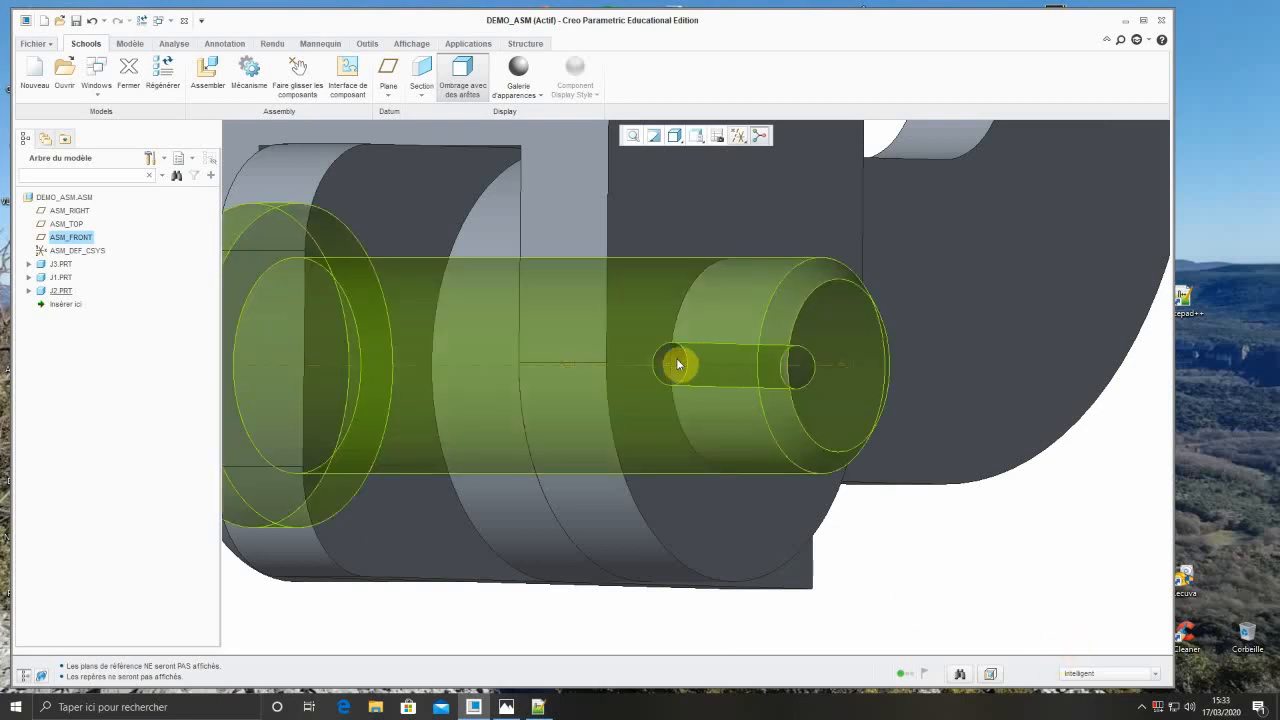
pyautogui.scroll(2, 1023, 639)
pyautogui.scroll(2, 1036, 557)
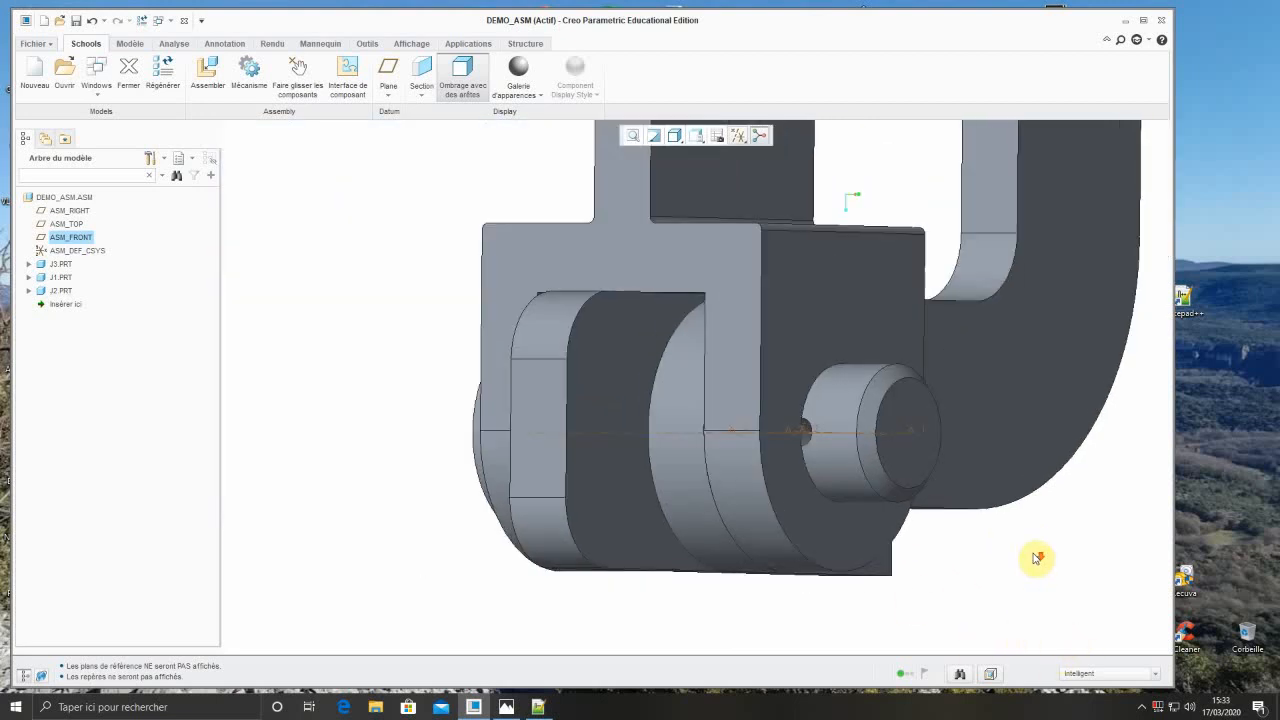
pyautogui.moveTo(1037, 554)
pyautogui.mouseDown(button='middle')
pyautogui.moveTo(1080, 546)
pyautogui.moveTo(1053, 549)
pyautogui.moveTo(1077, 549)
pyautogui.moveTo(1054, 534)
pyautogui.moveTo(1020, 574)
pyautogui.moveTo(1049, 577)
pyautogui.moveTo(1009, 528)
pyautogui.moveTo(1003, 537)
pyautogui.moveTo(1037, 563)
pyautogui.moveTo(1051, 546)
pyautogui.moveTo(1004, 588)
pyautogui.moveTo(991, 569)
pyautogui.moveTo(1003, 551)
pyautogui.mouseUp(button='middle')
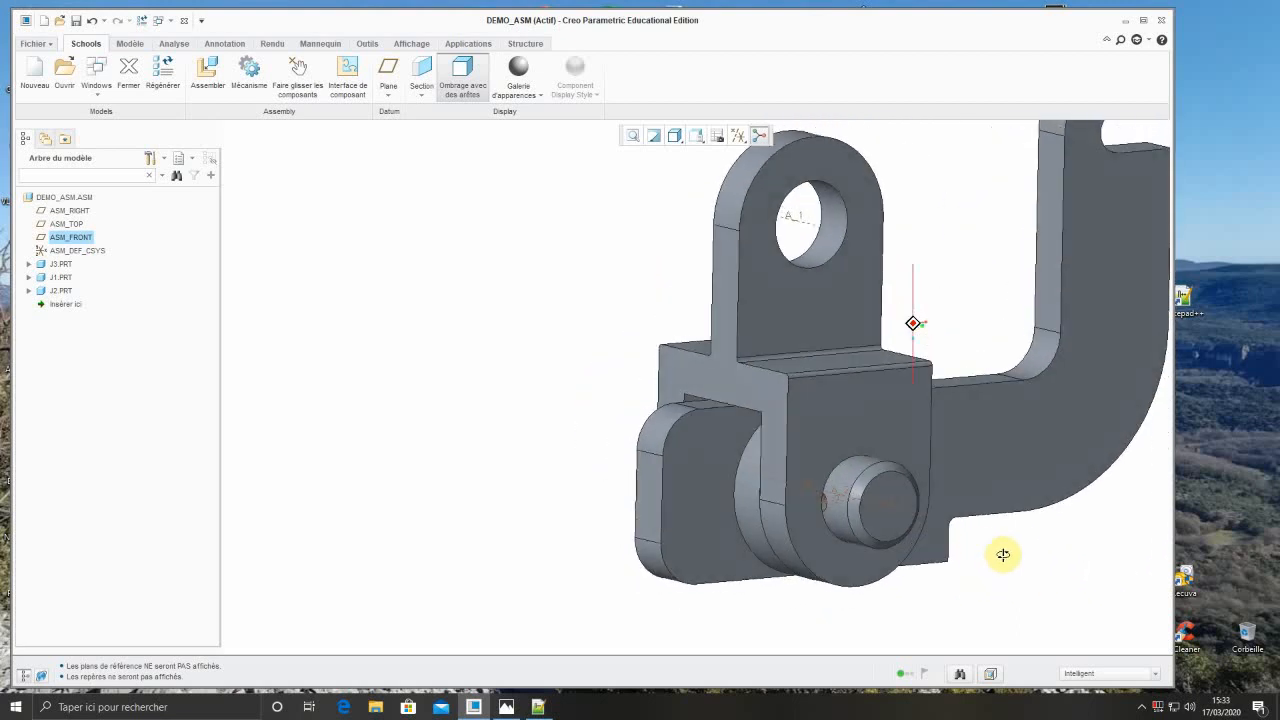
# - Open the pin part j2.prt from the CAO3A folder
pyautogui.click(48, 50)
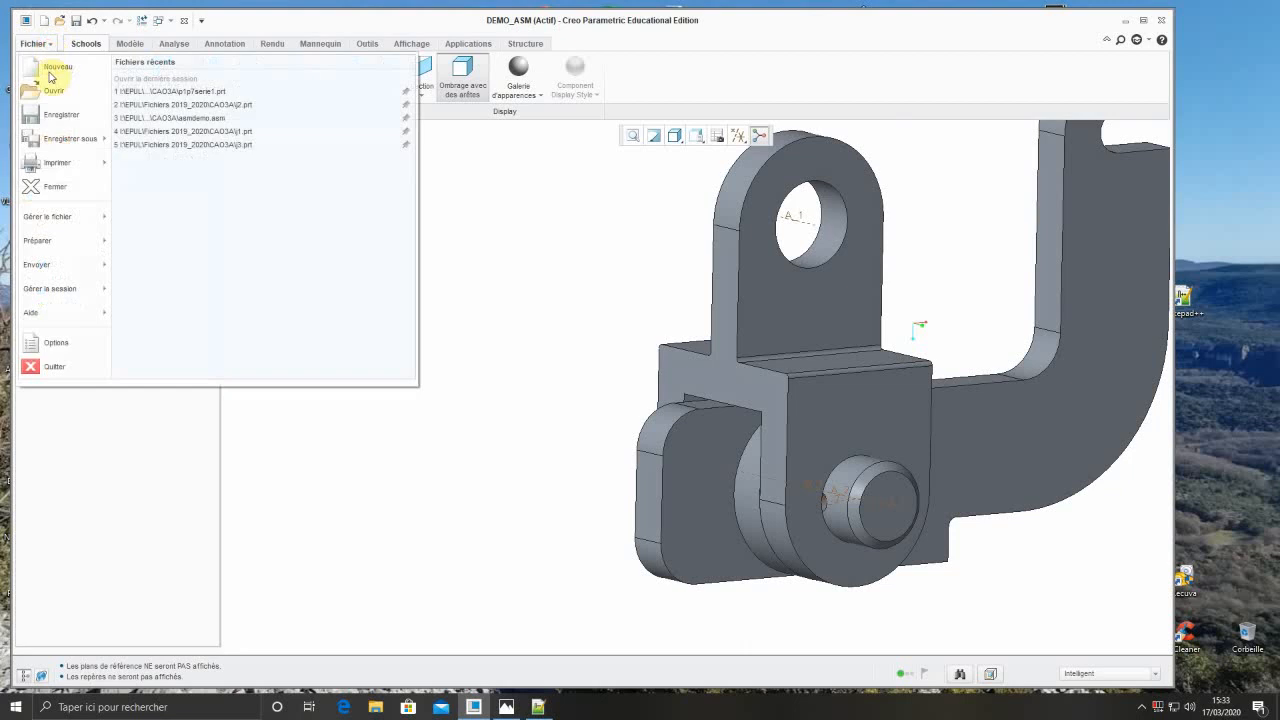
pyautogui.click(56, 96)
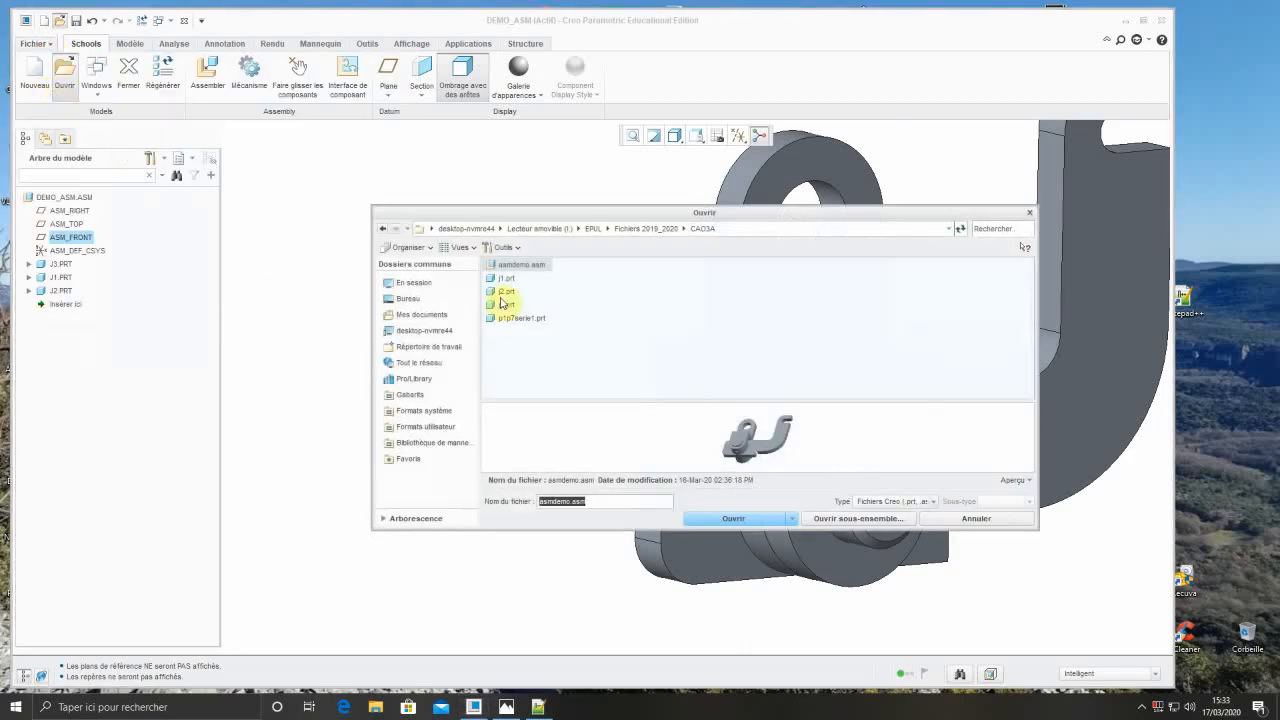
pyautogui.click(506, 291)
pyautogui.click(731, 519)
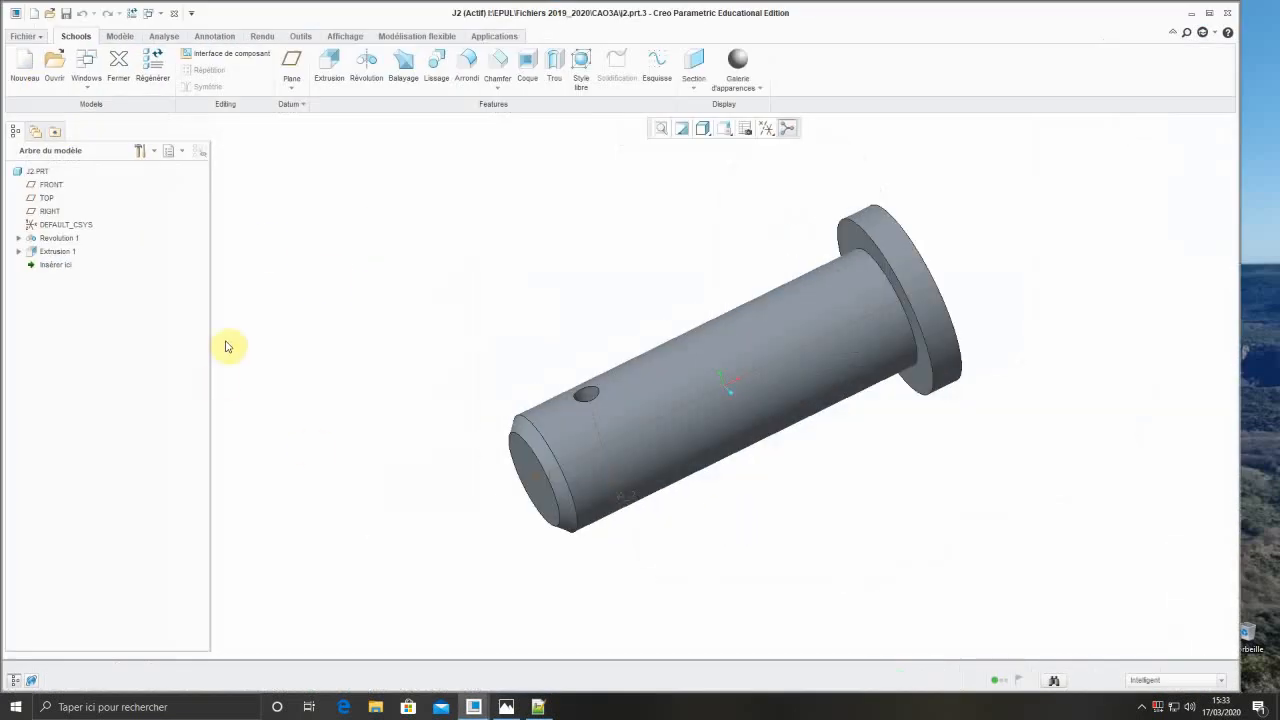
# - Edit the dimensions of Extrusion 1, setting the cross hole's distance from the pin head to 52
pyautogui.click(54, 254)
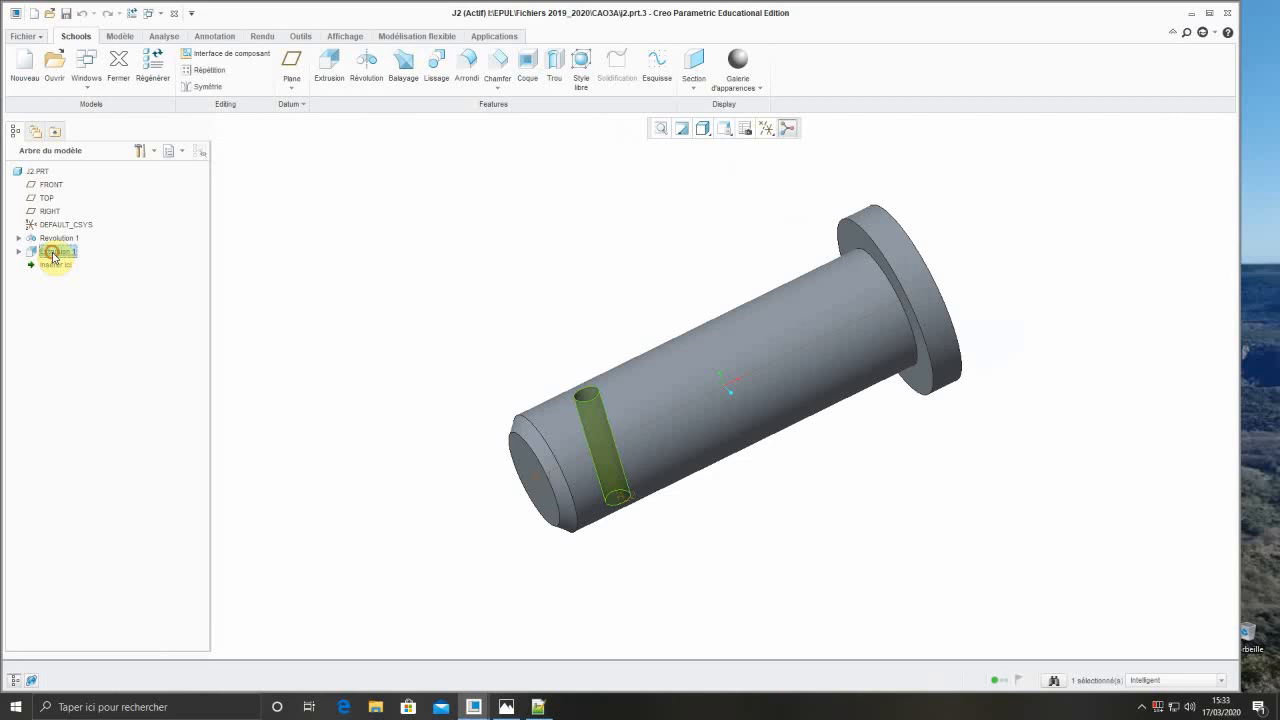
pyautogui.rightClick(53, 256)
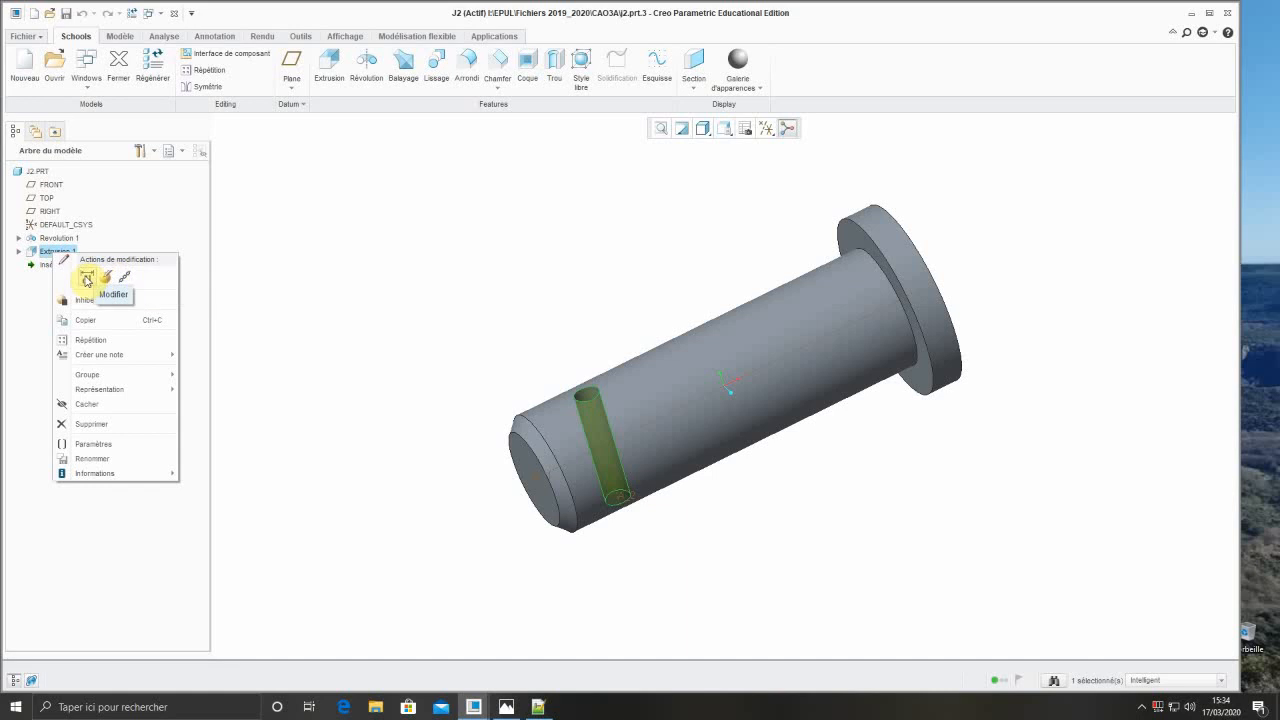
pyautogui.click(87, 280)
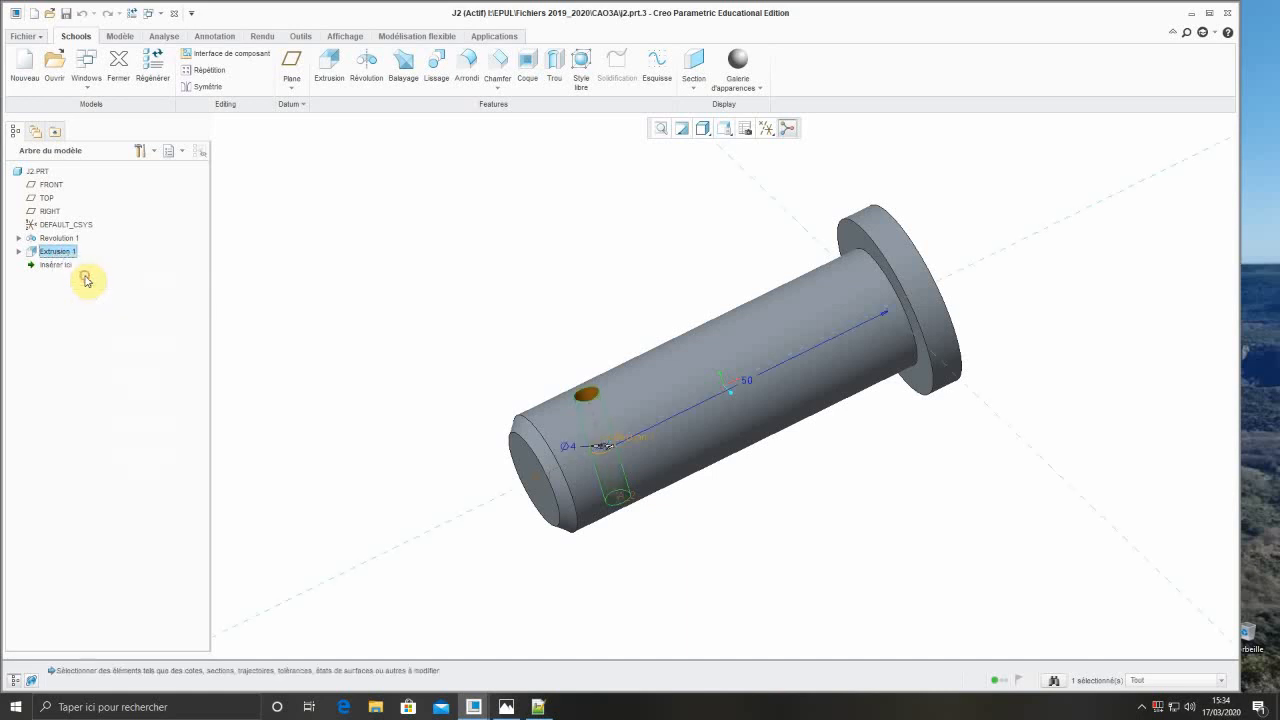
pyautogui.moveTo(829, 491)
pyautogui.mouseDown(button='middle')
pyautogui.moveTo(808, 503)
pyautogui.moveTo(839, 546)
pyautogui.moveTo(823, 514)
pyautogui.mouseUp(button='middle')
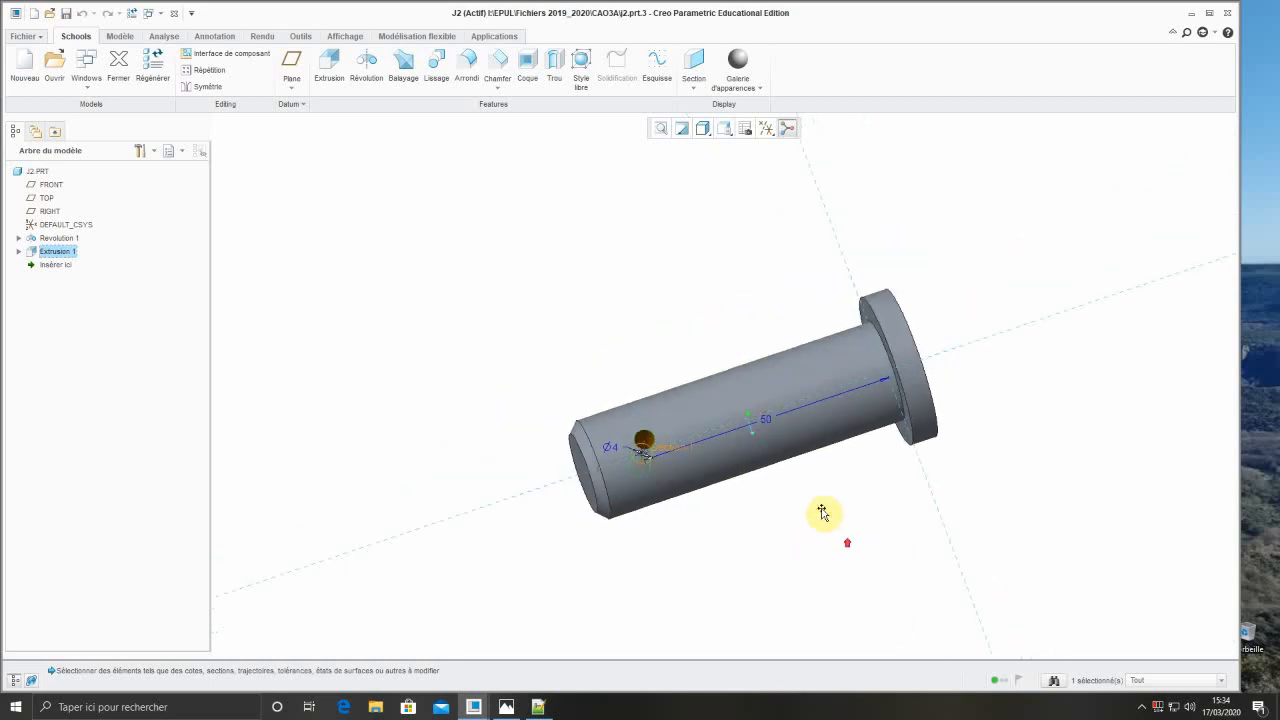
pyautogui.doubleClick(766, 422)
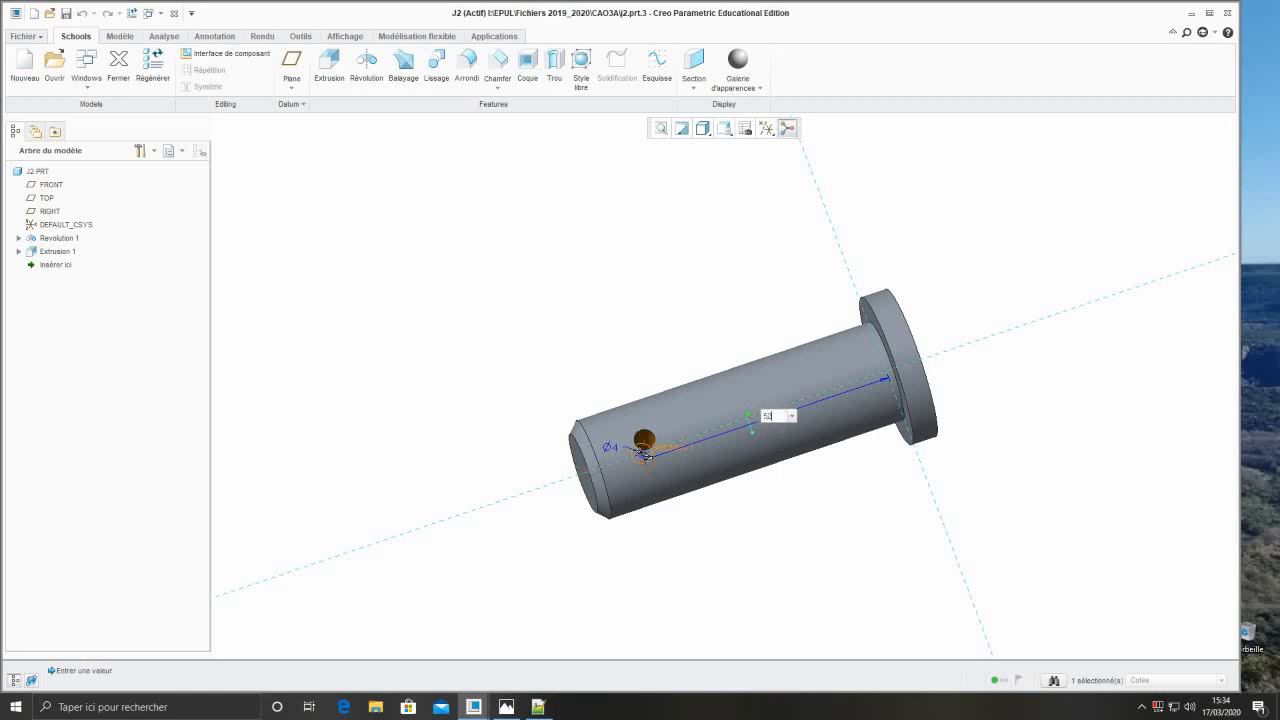
pyautogui.press('Return')
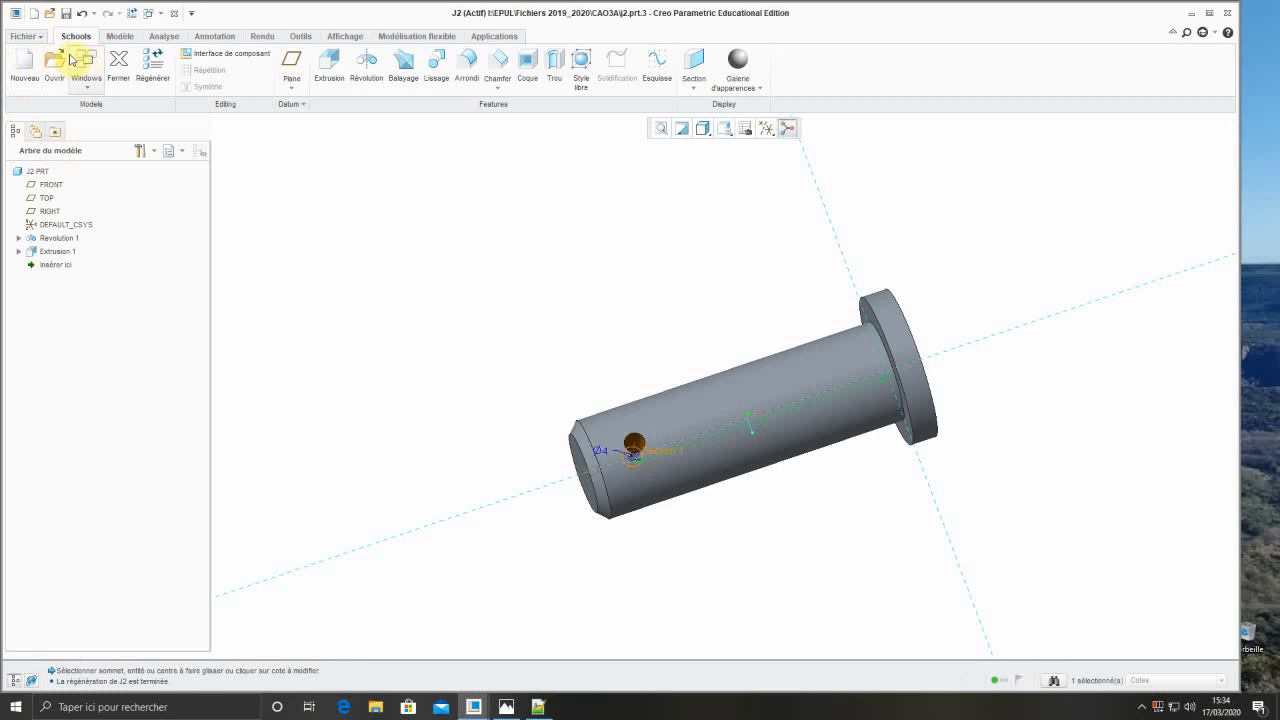
# - Save the modified J2 part and switch back to the DEMO_ASM assembly
pyautogui.click(65, 14)
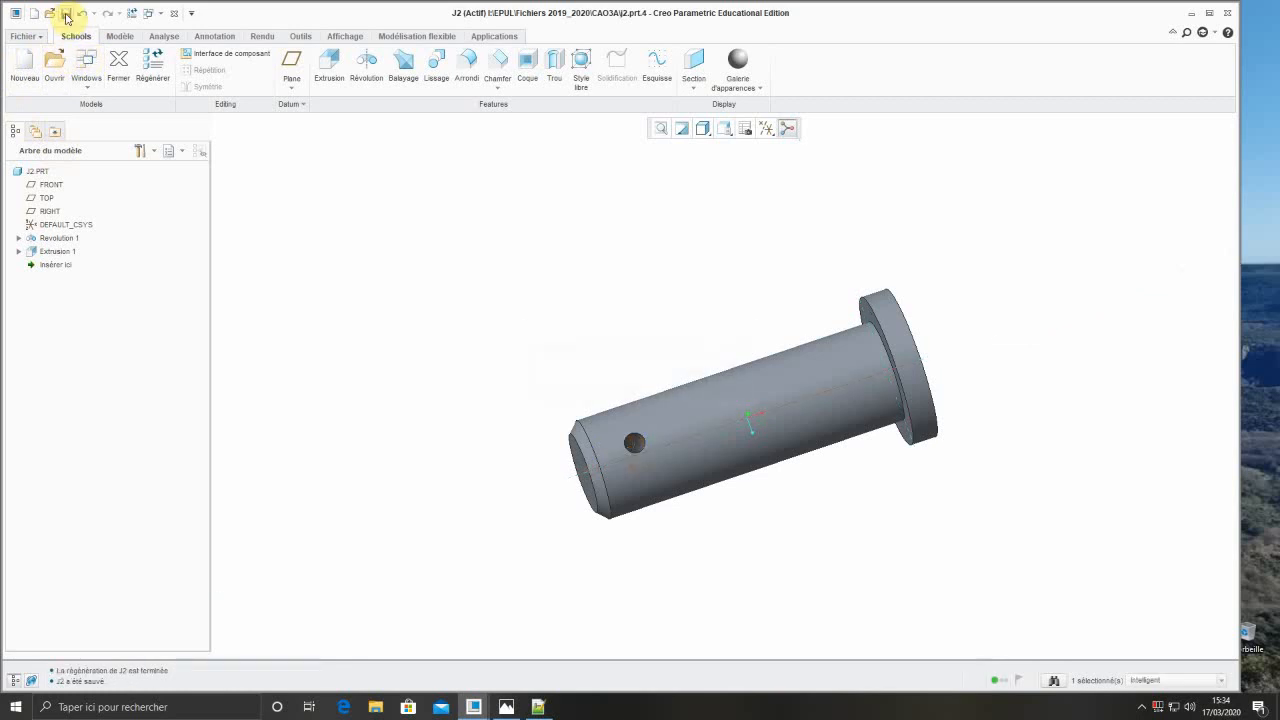
pyautogui.click(161, 14)
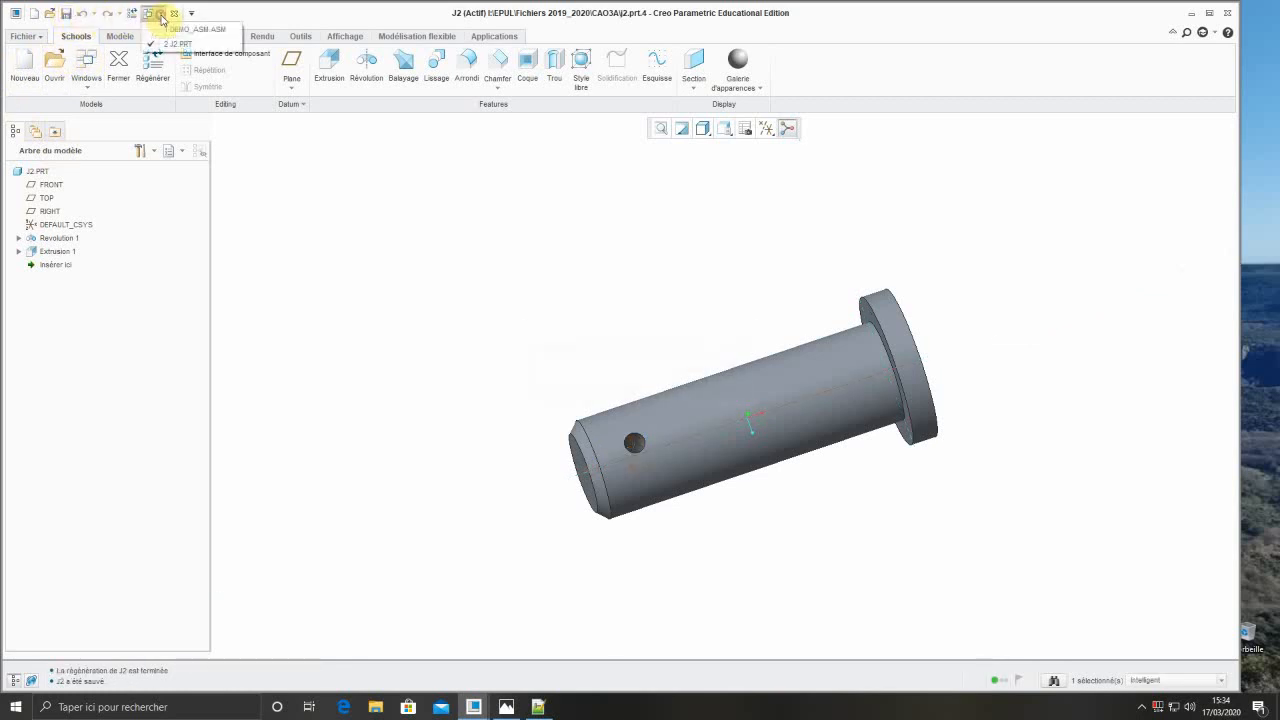
pyautogui.click(216, 32)
# - Check the moved cross hole on the assembled pin and save the DEMO_ASM assembly in the CAO3A folder
pyautogui.moveTo(951, 566); pyautogui.dragTo(900, 636, button='middle')
pyautogui.moveTo(883, 650); pyautogui.dragTo(883, 650, button='middle')
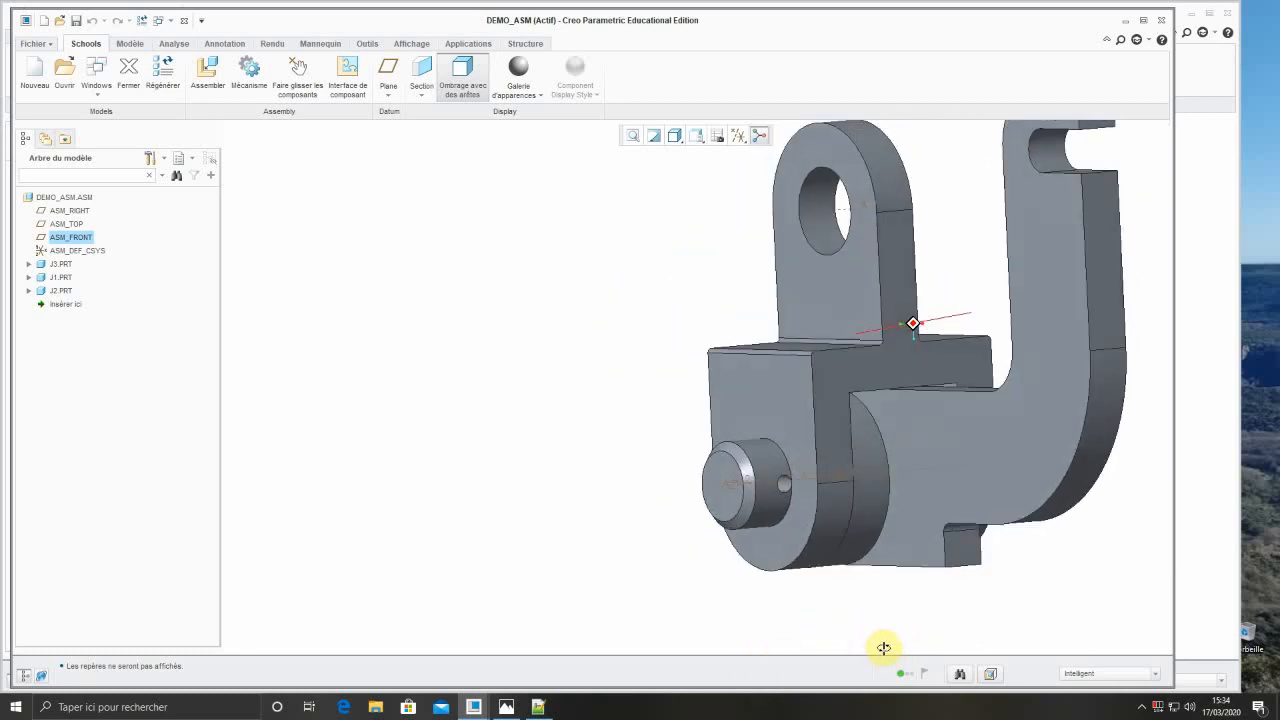
pyautogui.scroll(2, 753, 586)
pyautogui.scroll(-2, 963, 552)
pyautogui.scroll(2, 973, 543)
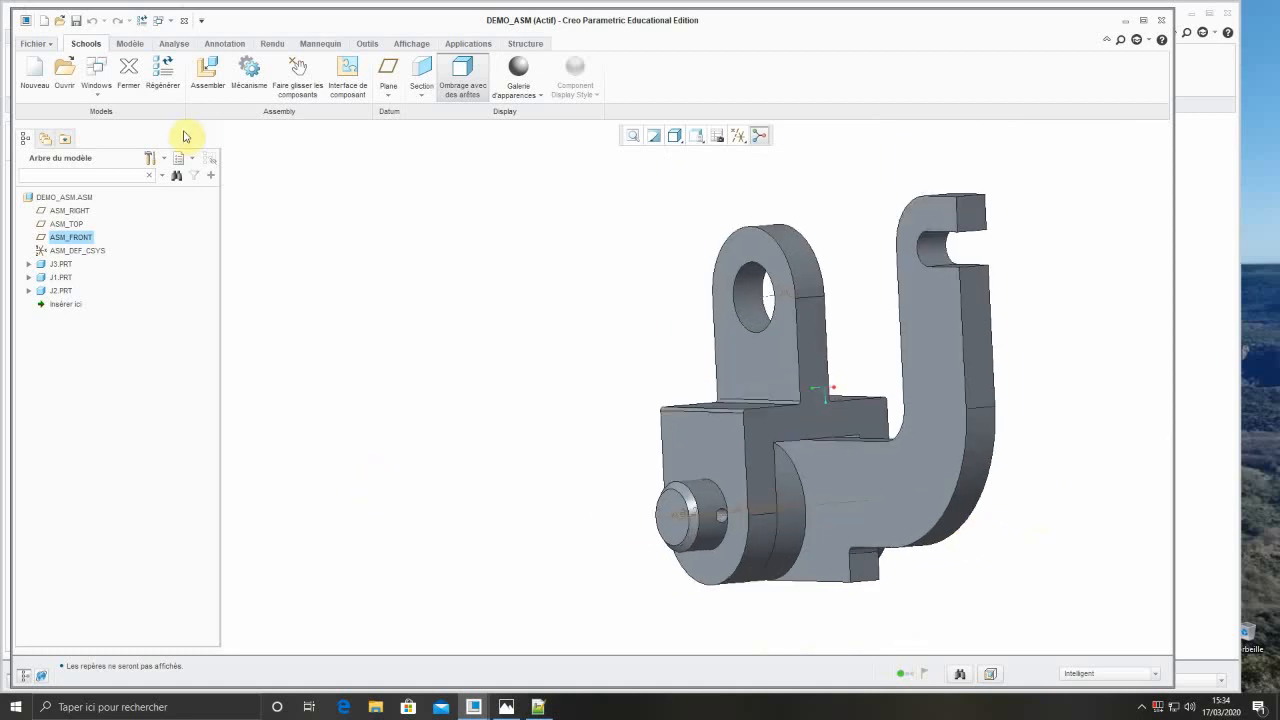
pyautogui.click(76, 21)
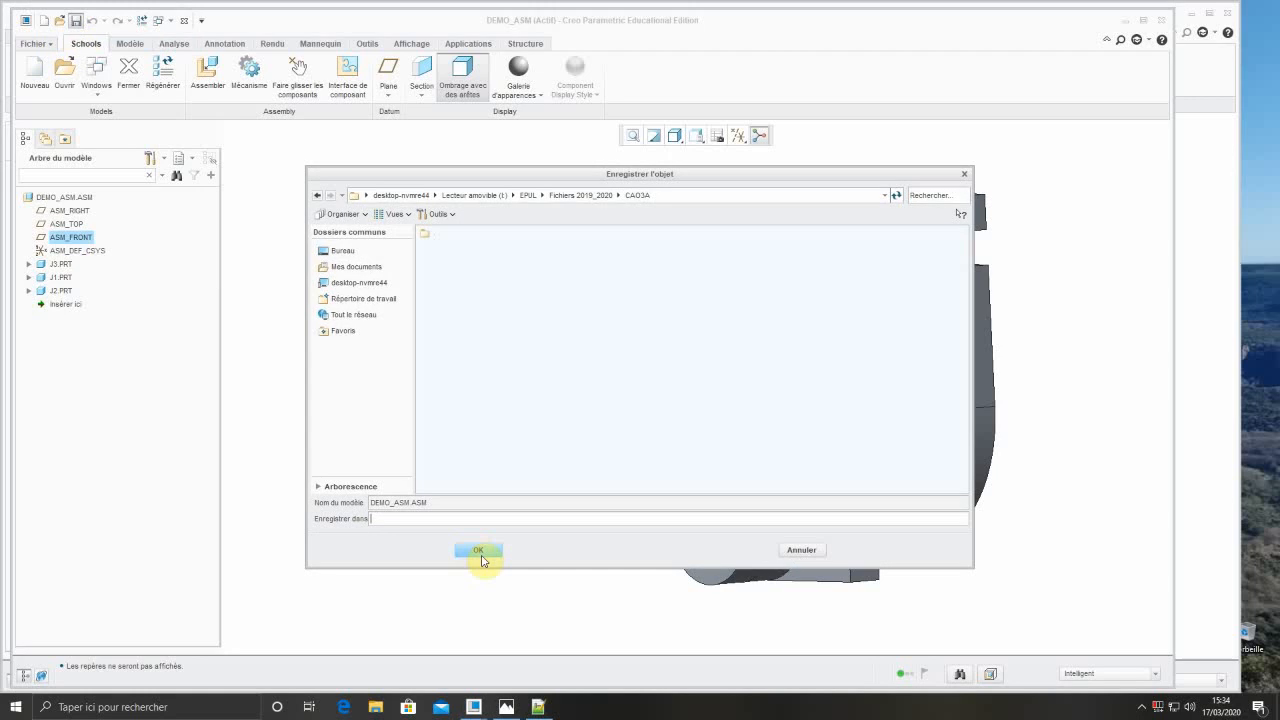
pyautogui.click(479, 551)
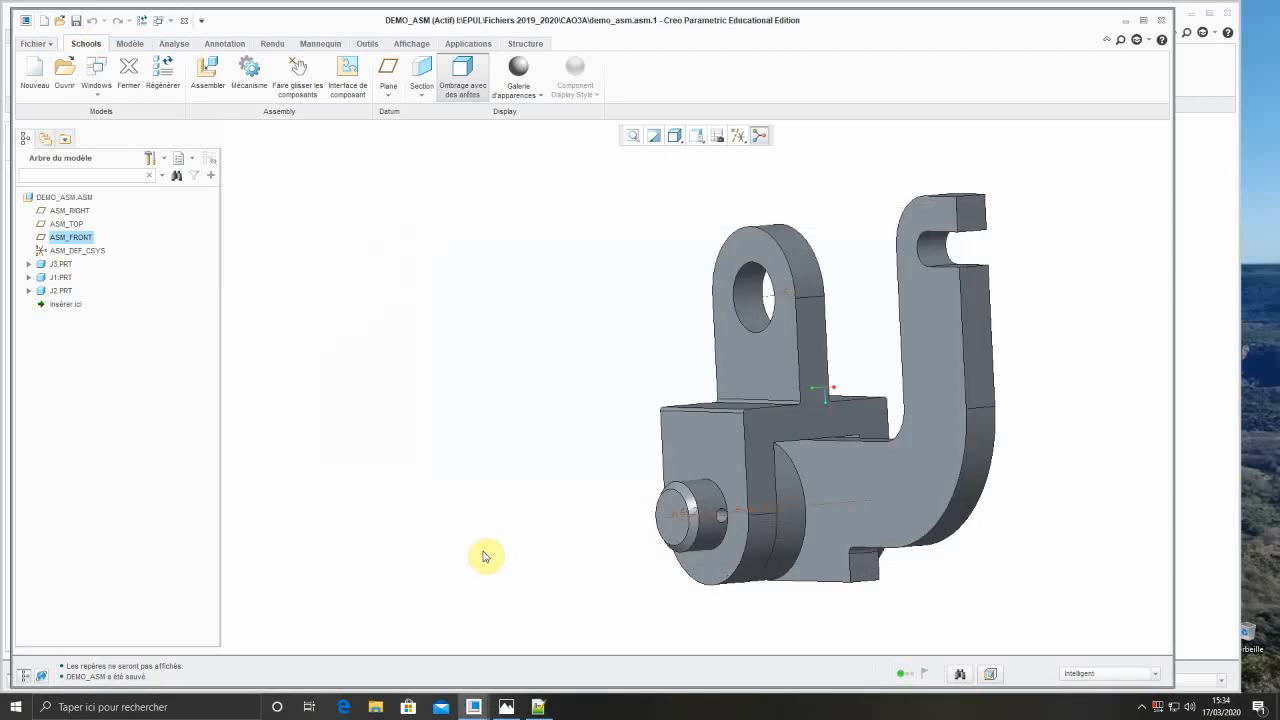
pyautogui.scroll(-2, 391, 477)
pyautogui.scroll(1, 390, 479)
pyautogui.moveTo(388, 479)
pyautogui.mouseDown(button='middle')
pyautogui.moveTo(297, 480)
pyautogui.moveTo(393, 483)
pyautogui.mouseUp(button='middle')
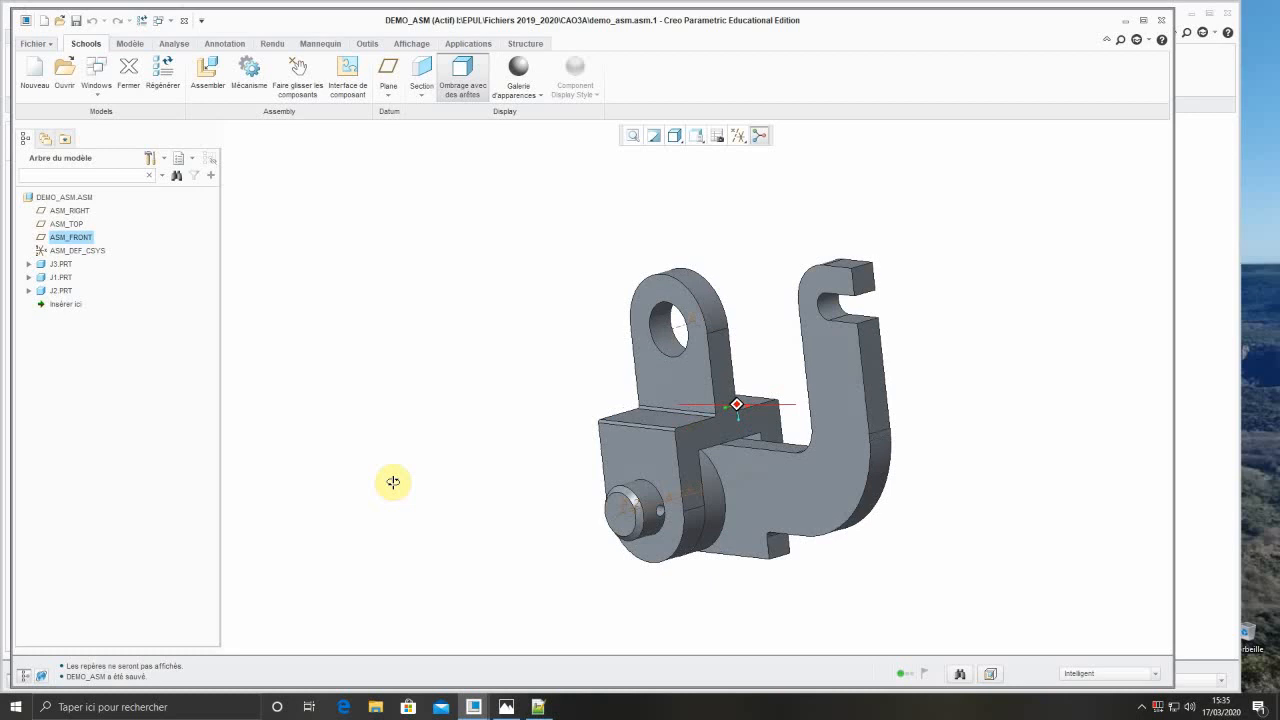
pyautogui.scroll(1, 401, 478)
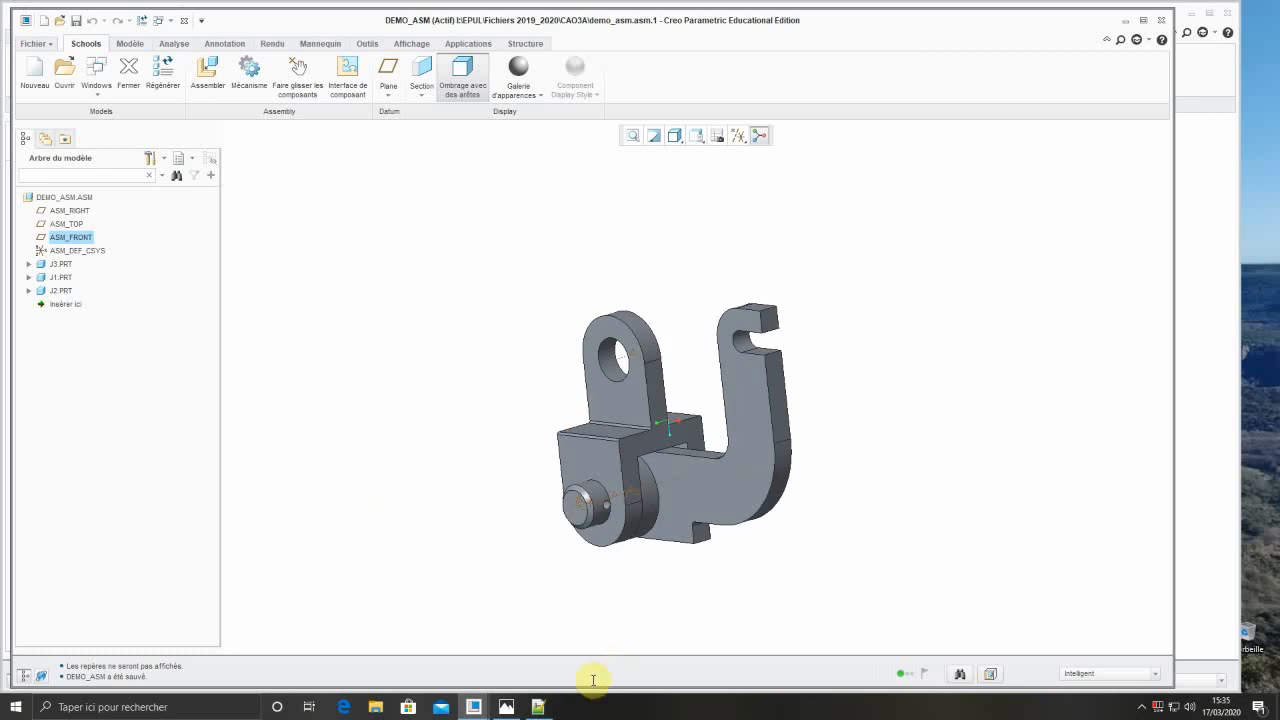